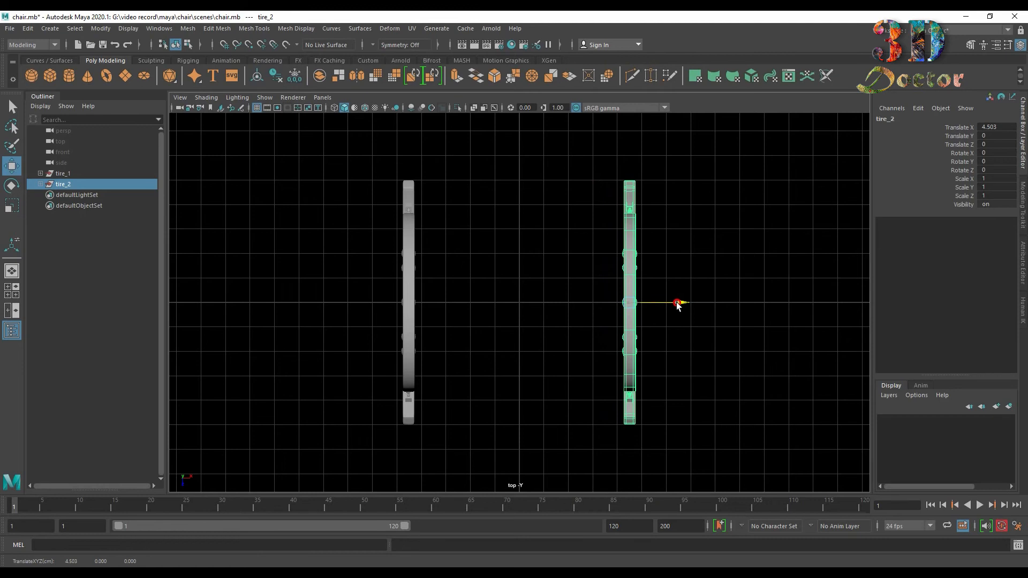
Create a polygon cube between the two wheels and scale it to about 5.96 in X and 5.146 in Z.
{"action": "key", "text": "space"}
{"action": "key", "text": "space"}
{"action": "left_click_drag", "start_coordinate": [455, 299], "coordinate": [479, 302], "text": "alt"}
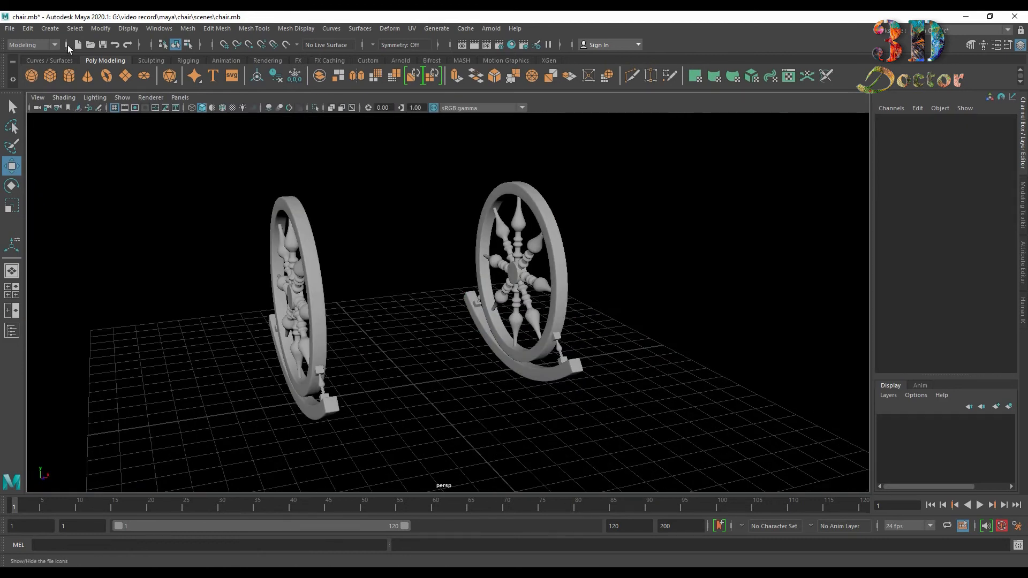
{"action": "left_click", "coordinate": [50, 75]}
{"action": "scroll", "coordinate": [406, 339], "scroll_direction": "up", "scroll_amount": 5}
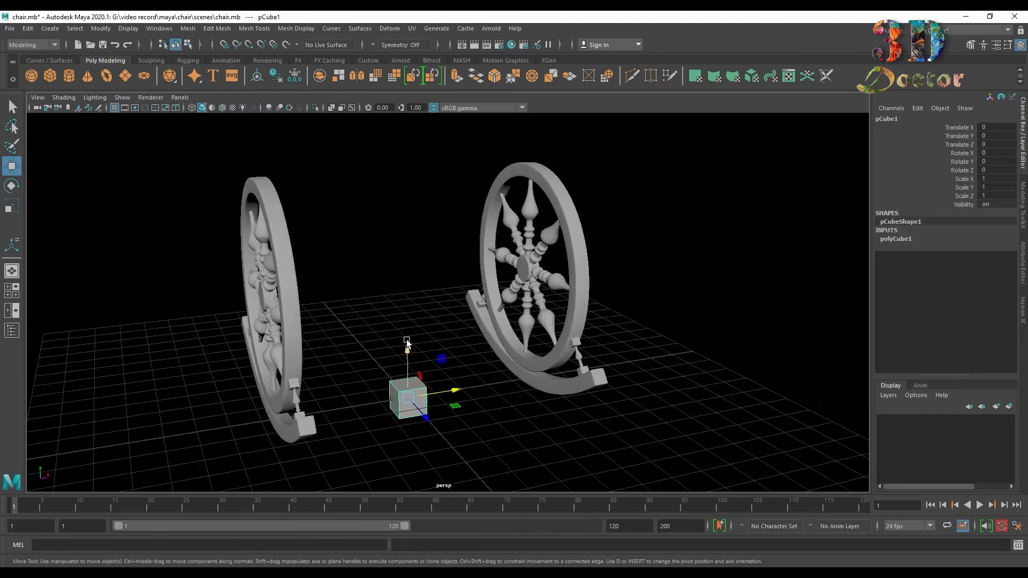
{"action": "key", "text": "r"}
{"action": "left_click_drag", "start_coordinate": [442, 413], "coordinate": [512, 487]}
{"action": "left_click_drag", "start_coordinate": [468, 387], "coordinate": [690, 346]}
{"action": "key", "text": "w"}
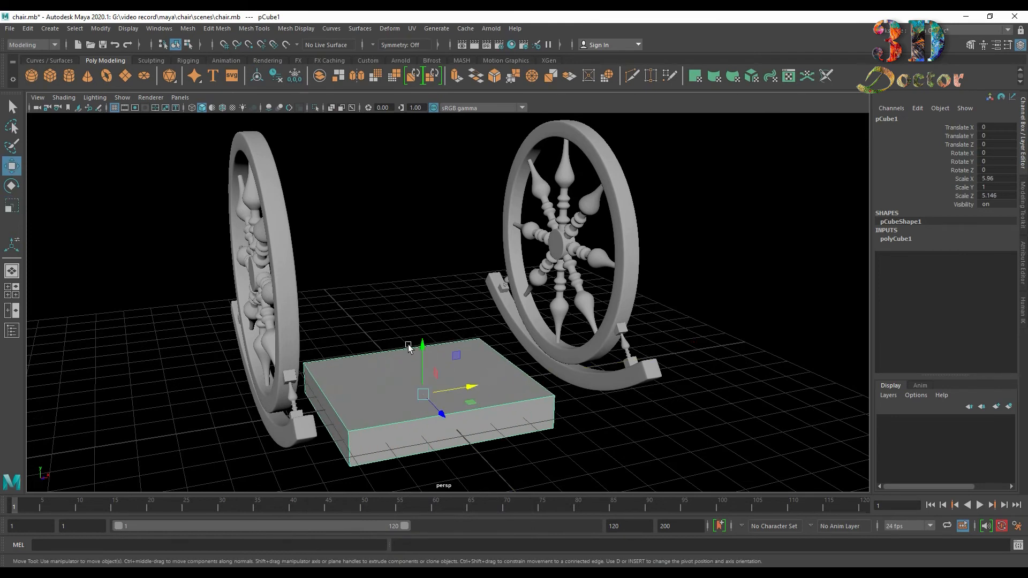
Position the slab at about Y 4.094 and Z -0.554, and enlarge it to about 8.469 in X and 8.068 in Z.
{"action": "left_click_drag", "start_coordinate": [423, 369], "coordinate": [423, 258]}
{"action": "key", "text": "r"}
{"action": "key", "text": "w"}
{"action": "scroll", "coordinate": [438, 266], "scroll_direction": "up", "scroll_amount": 4}
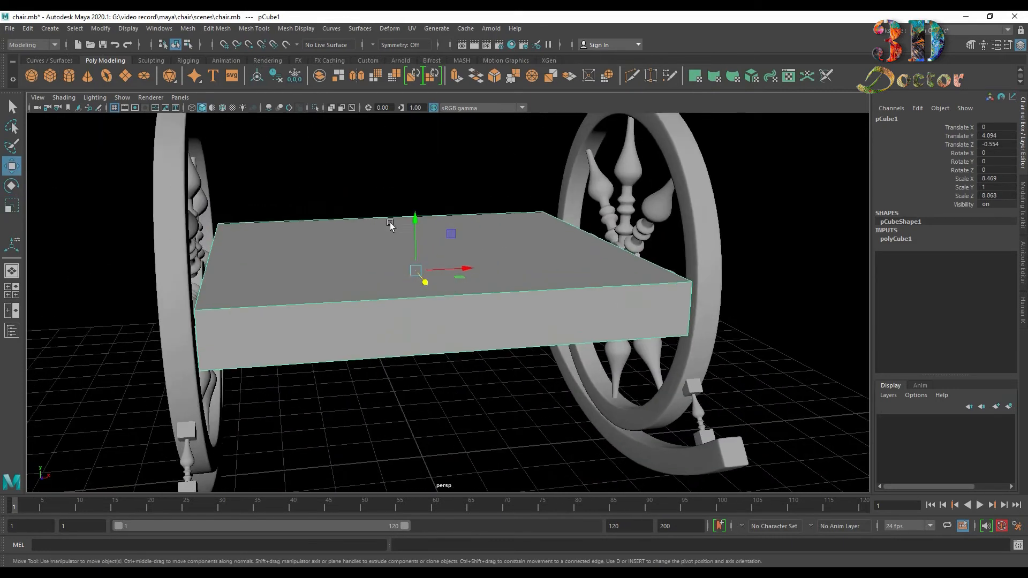
Lower the slab to about Y 4.048, thin it to scale Y 0.836, and shorten its depth to scale Z 7.521.
{"action": "mouse_move", "coordinate": [414, 218]}
{"action": "left_mouse_down"}
{"action": "mouse_move", "coordinate": [413, 236]}
{"action": "mouse_move", "coordinate": [413, 223]}
{"action": "left_mouse_up"}
{"action": "key", "text": "r"}
{"action": "key", "text": "w"}
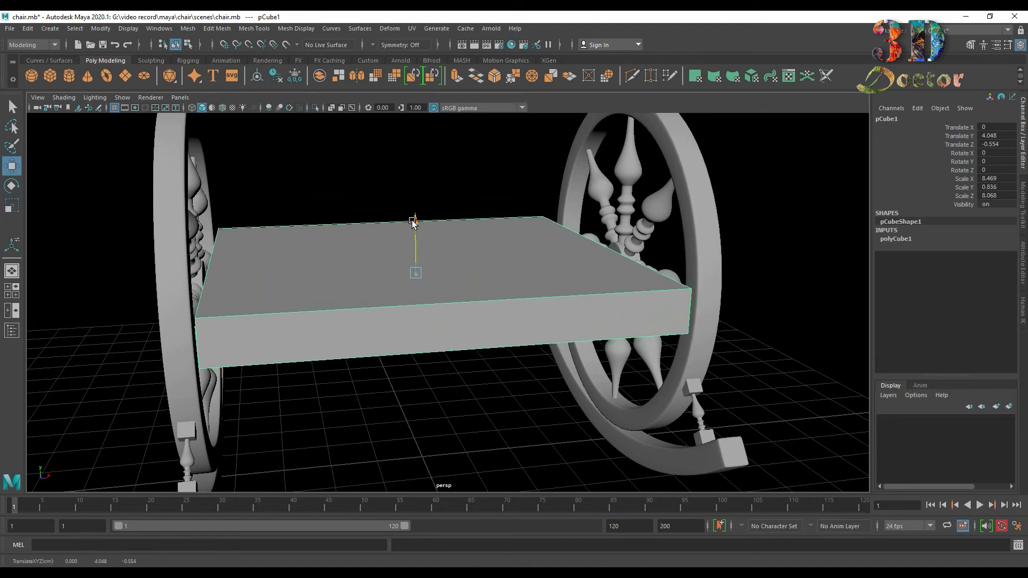
{"action": "left_click_drag", "start_coordinate": [357, 279], "coordinate": [523, 406], "text": "alt"}
{"action": "key", "text": "r"}
{"action": "key", "text": "w"}
{"action": "left_click_drag", "start_coordinate": [528, 271], "coordinate": [447, 317], "text": "alt"}
{"action": "scroll", "coordinate": [447, 316], "scroll_direction": "down", "scroll_amount": 4}
{"action": "middle_click_drag", "start_coordinate": [448, 311], "coordinate": [453, 326], "text": "alt"}
Hide the tire group so that only the seat slab is displayed.
{"action": "left_click", "coordinate": [11, 330]}
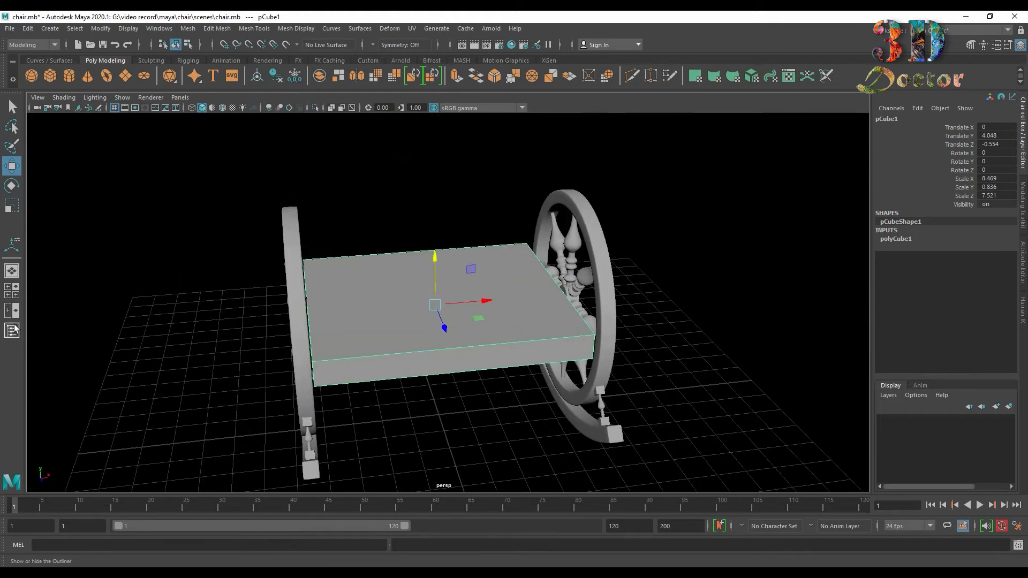
{"action": "left_click", "coordinate": [77, 171]}
{"action": "key", "text": "ctrl+h"}
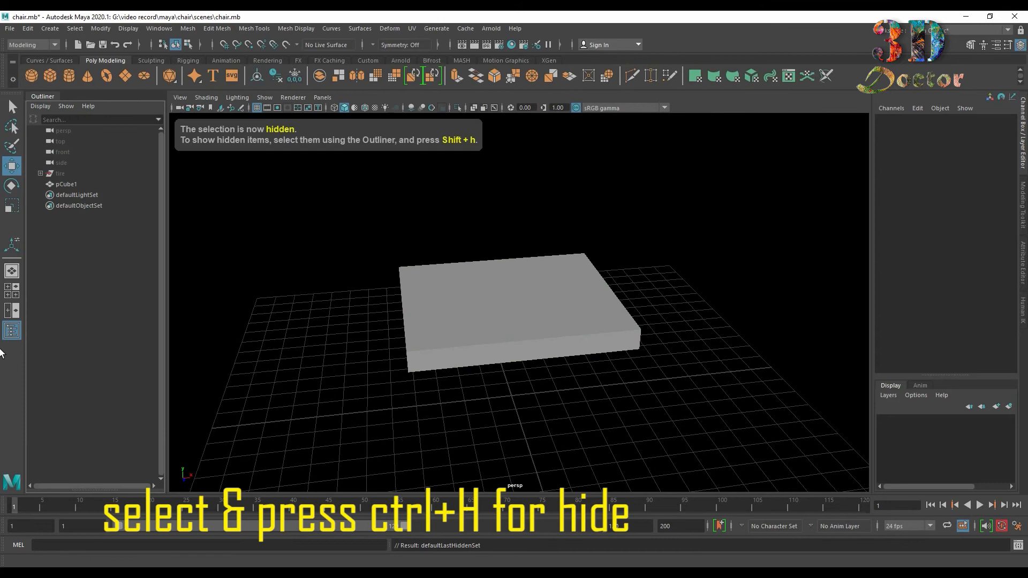
{"action": "left_click", "coordinate": [12, 330]}
Try to bevel the slab's front top edge with 2 segments.
{"action": "scroll", "coordinate": [391, 306], "scroll_direction": "up", "scroll_amount": 3}
{"action": "left_click", "coordinate": [300, 338]}
{"action": "left_click_drag", "start_coordinate": [278, 348], "coordinate": [390, 340], "text": "alt"}
{"action": "right_click_drag", "start_coordinate": [390, 283], "coordinate": [383, 236]}
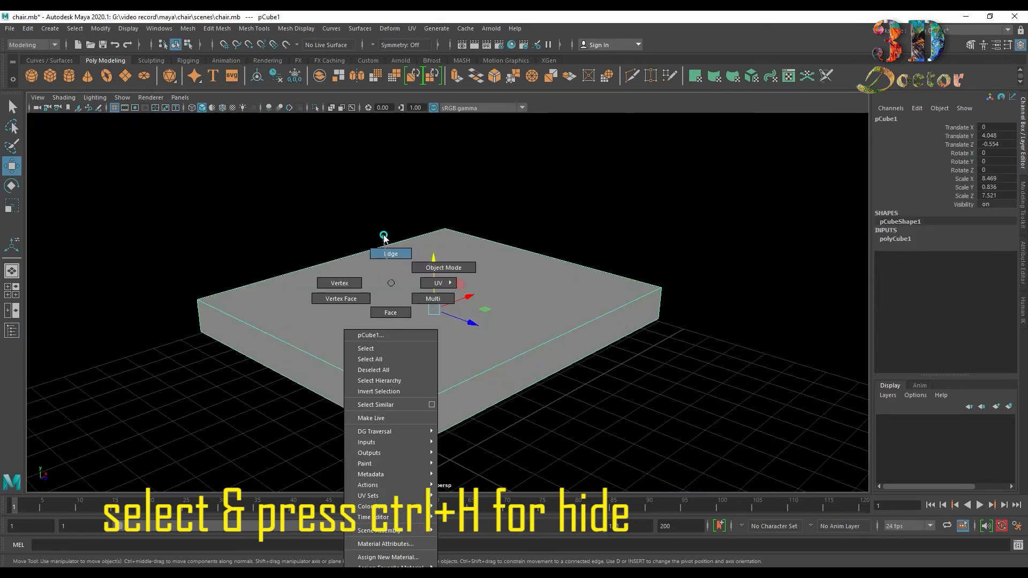
{"action": "left_click", "coordinate": [463, 377]}
{"action": "left_click", "coordinate": [493, 77]}
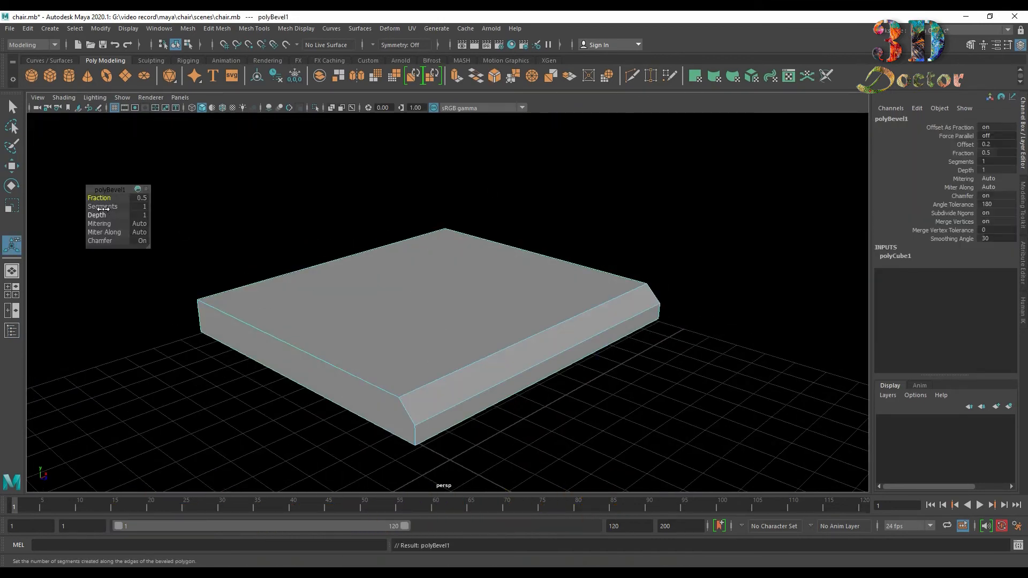
{"action": "left_click_drag", "start_coordinate": [103, 209], "coordinate": [114, 209]}
{"action": "left_click_drag", "start_coordinate": [364, 230], "coordinate": [321, 204], "text": "alt"}
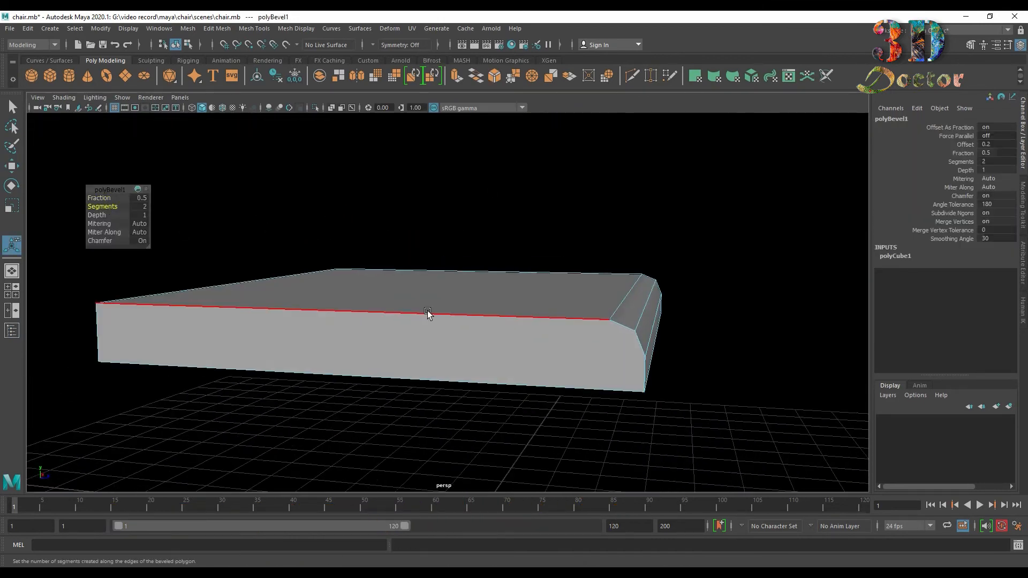
Undo the bevel and insert an edge loop across the slab near its front edge.
{"action": "left_click", "coordinate": [631, 77]}
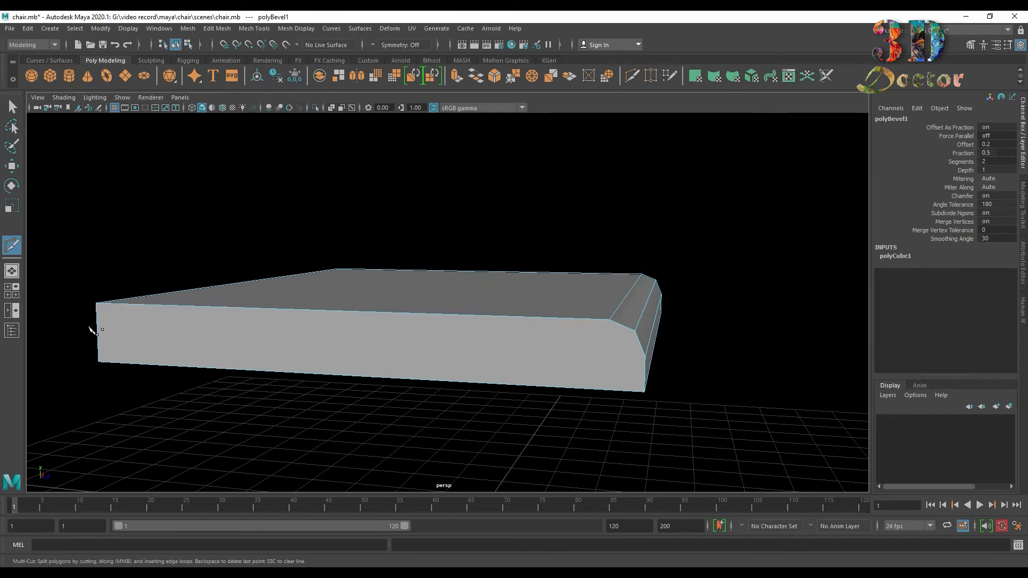
{"action": "left_click_drag", "start_coordinate": [580, 255], "coordinate": [602, 245], "text": "alt"}
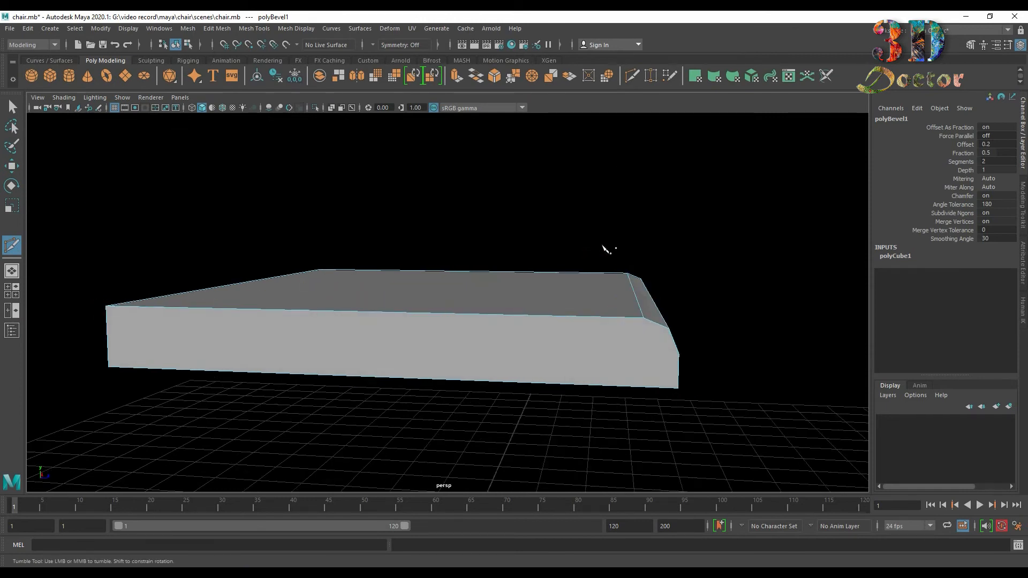
{"action": "key", "text": "ctrl+z"}
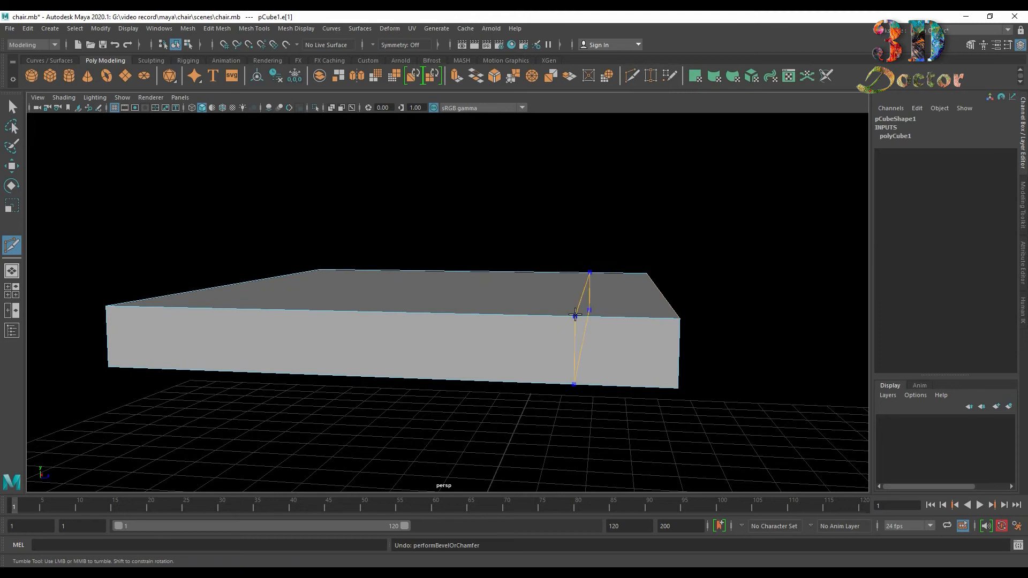
{"action": "left_click", "coordinate": [575, 314], "text": "ctrl"}
{"action": "left_click_drag", "start_coordinate": [654, 210], "coordinate": [4, 163], "text": "alt"}
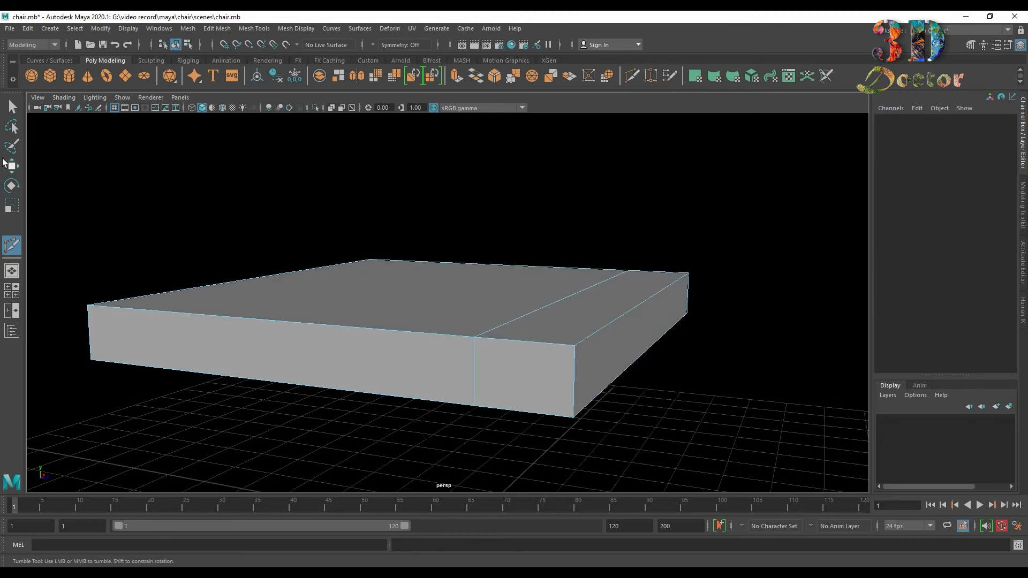
Bevel the slab's front top edge with fraction 0.5 and 2 segments.
{"action": "left_click", "coordinate": [558, 314]}
{"action": "left_click", "coordinate": [493, 78]}
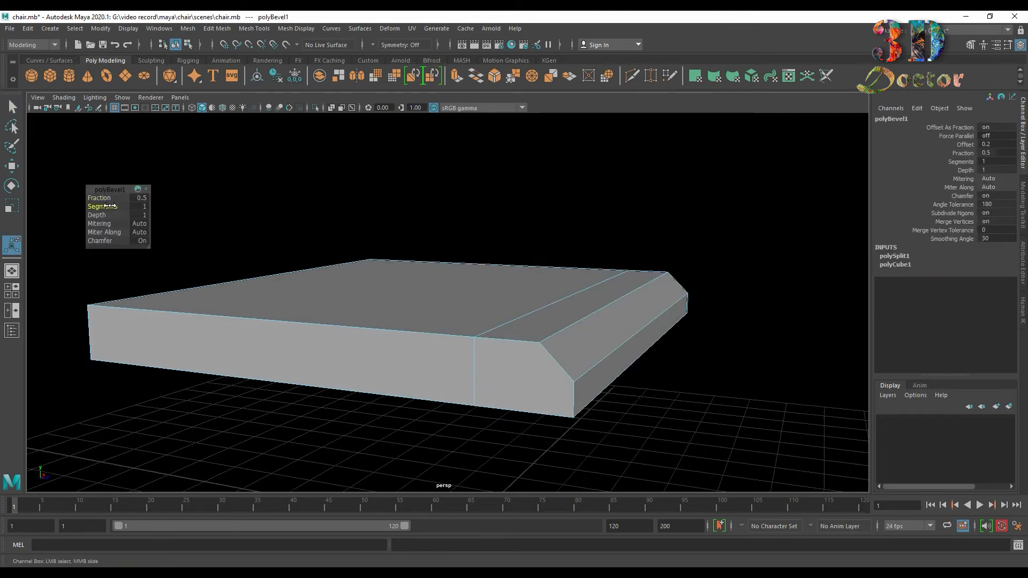
{"action": "left_click_drag", "start_coordinate": [110, 206], "coordinate": [129, 206]}
{"action": "left_click_drag", "start_coordinate": [425, 223], "coordinate": [423, 216], "text": "alt"}
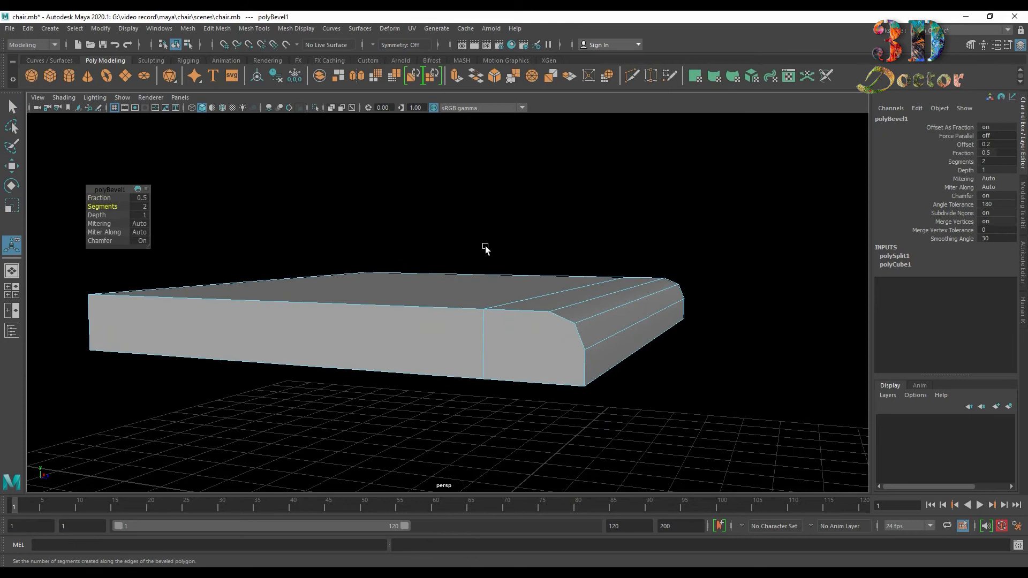
Multi-Cut two horizontal lines around the slab's sides, joined to the bevel's corner points, and add two cross loops near the back end.
{"action": "left_click", "coordinate": [632, 75]}
{"action": "left_click", "coordinate": [484, 309]}
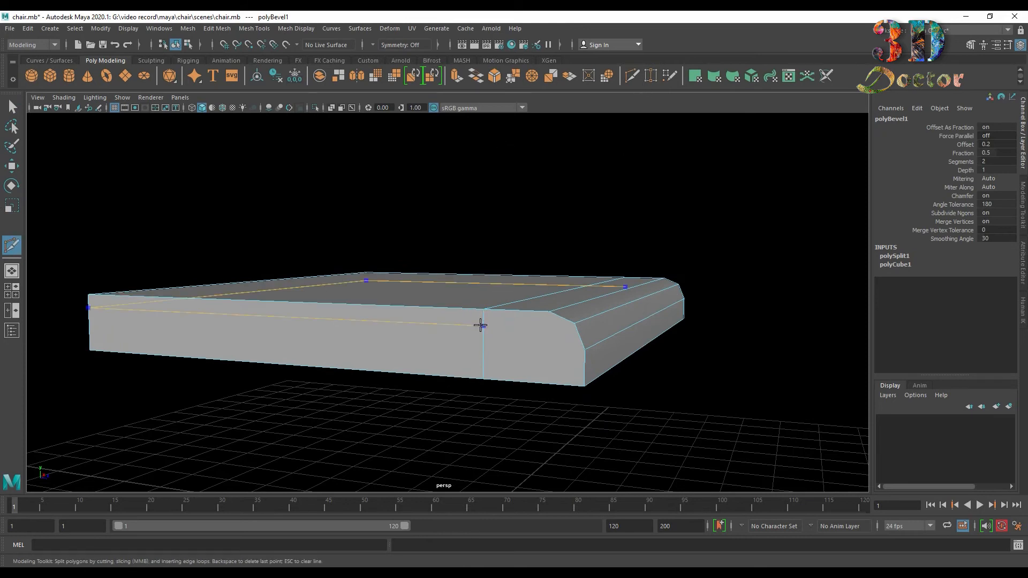
{"action": "left_click", "coordinate": [482, 323], "text": "ctrl"}
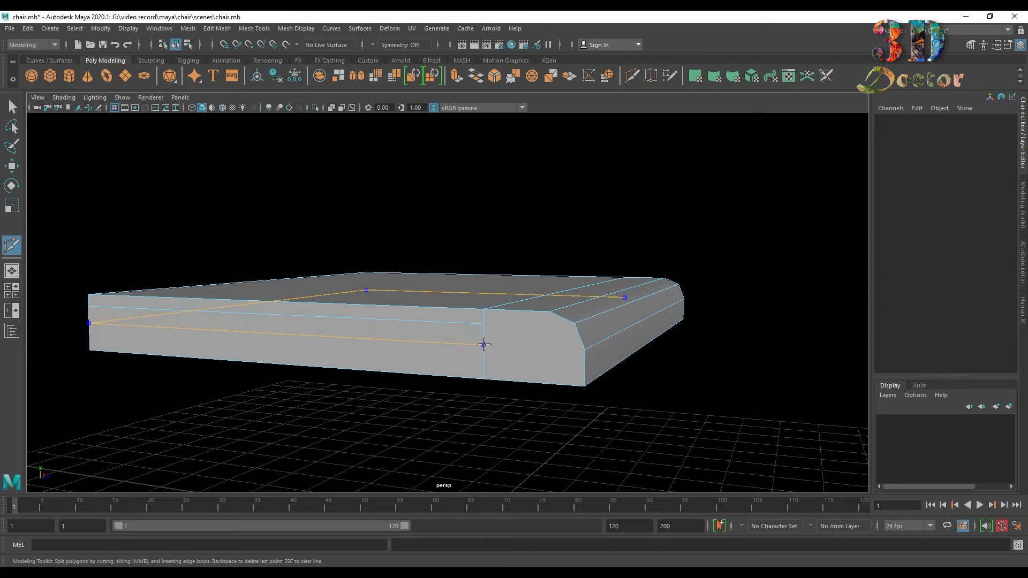
{"action": "scroll", "coordinate": [510, 328], "scroll_direction": "up", "scroll_amount": 3}
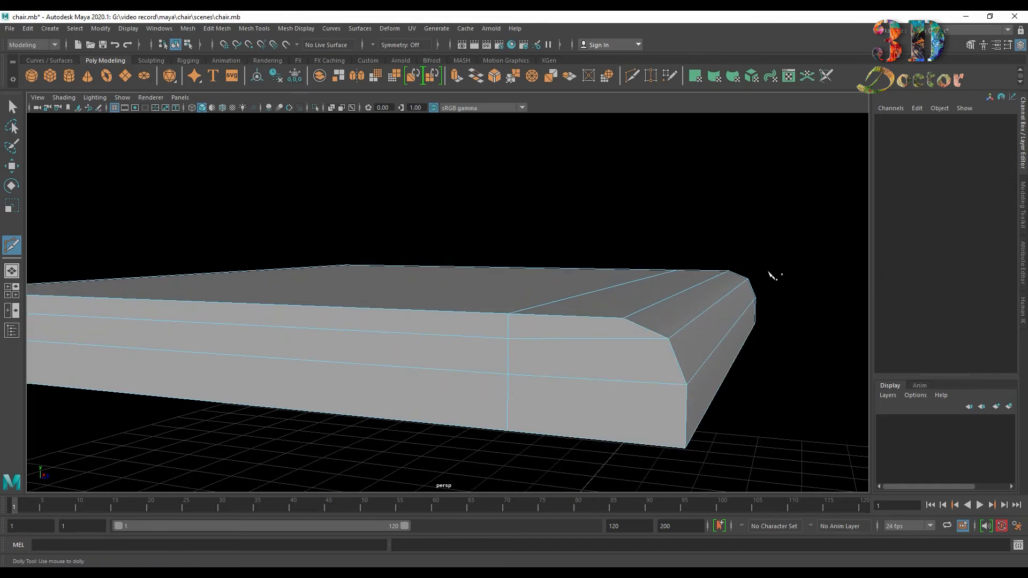
{"action": "left_click_drag", "start_coordinate": [769, 275], "coordinate": [319, 303], "text": "alt"}
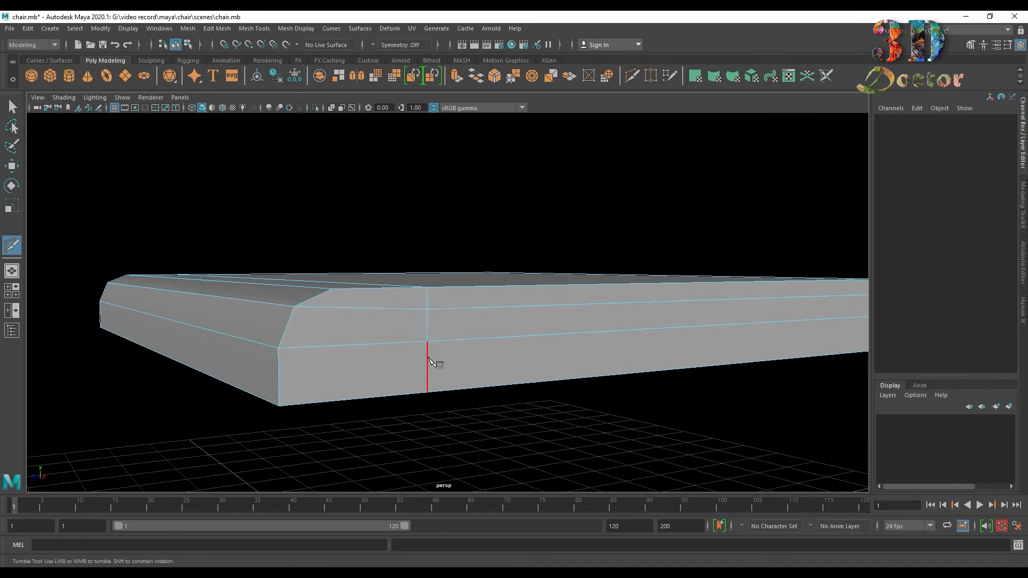
{"action": "left_click_drag", "start_coordinate": [199, 352], "coordinate": [466, 339], "text": "alt"}
{"action": "middle_click_drag", "start_coordinate": [466, 340], "coordinate": [561, 317], "text": "alt"}
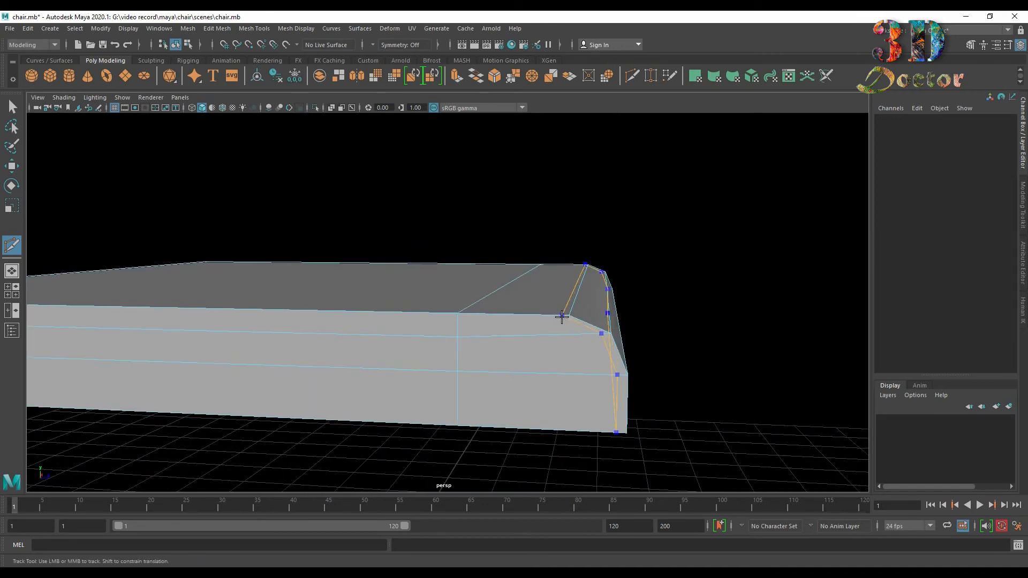
{"action": "mouse_move", "coordinate": [344, 294]}
{"action": "left_mouse_down", "text": "alt"}
{"action": "mouse_move", "coordinate": [413, 303]}
{"action": "mouse_move", "coordinate": [451, 336]}
{"action": "mouse_move", "coordinate": [326, 301]}
{"action": "left_mouse_up", "text": "alt"}
Raise the vertices of the slab's back end slightly and rotate them so the end face tilts.
{"action": "right_click_drag", "start_coordinate": [298, 275], "coordinate": [285, 281]}
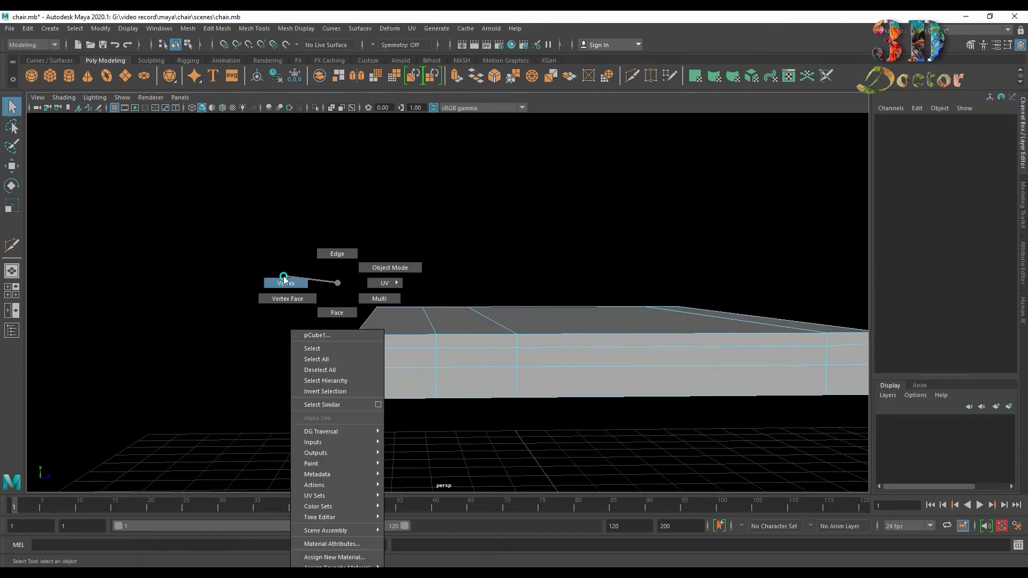
{"action": "left_click_drag", "start_coordinate": [253, 223], "coordinate": [388, 435]}
{"action": "key", "text": "w"}
{"action": "left_click_drag", "start_coordinate": [370, 292], "coordinate": [369, 284]}
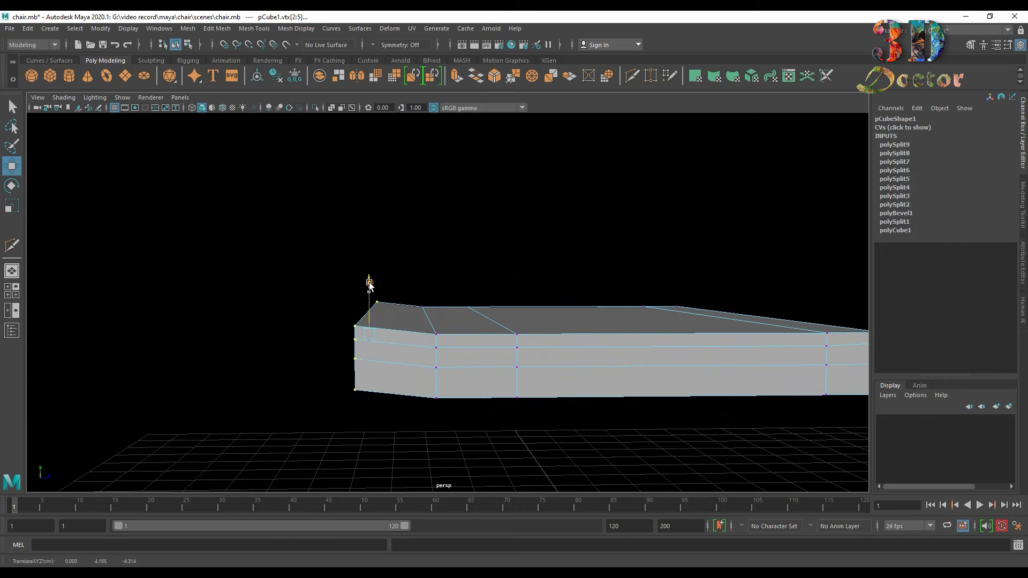
{"action": "key", "text": "e"}
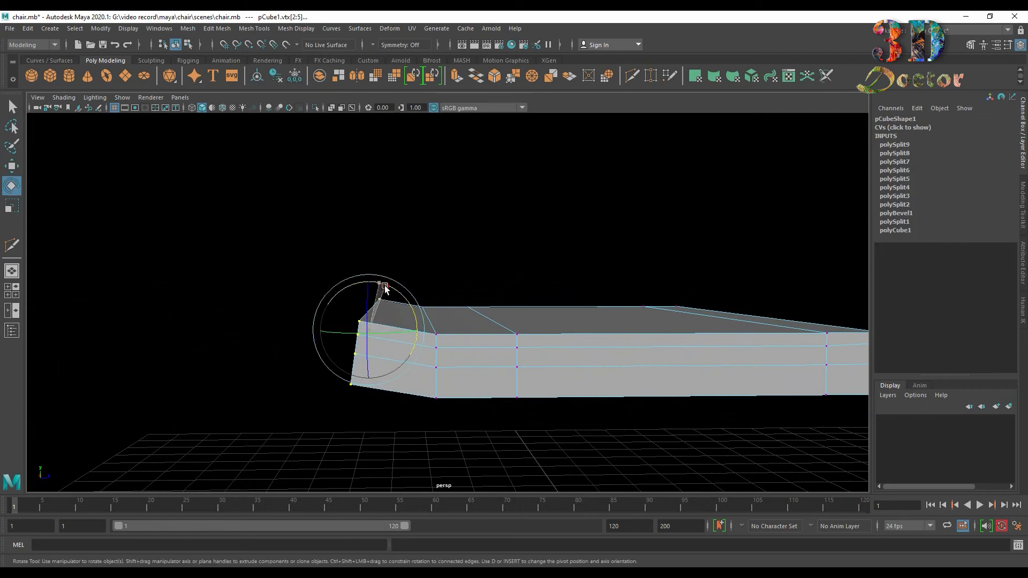
Raise the vertices of the inner cross loop near the slab's back end slightly.
{"action": "left_click_drag", "start_coordinate": [467, 296], "coordinate": [523, 436], "text": "alt"}
{"action": "key", "text": "w"}
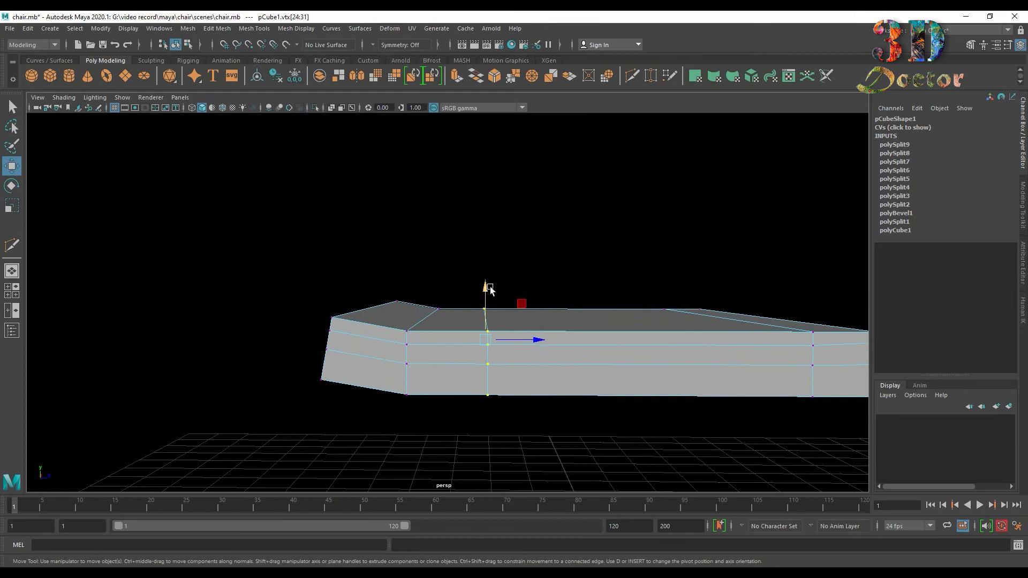
{"action": "left_click_drag", "start_coordinate": [486, 294], "coordinate": [457, 360]}
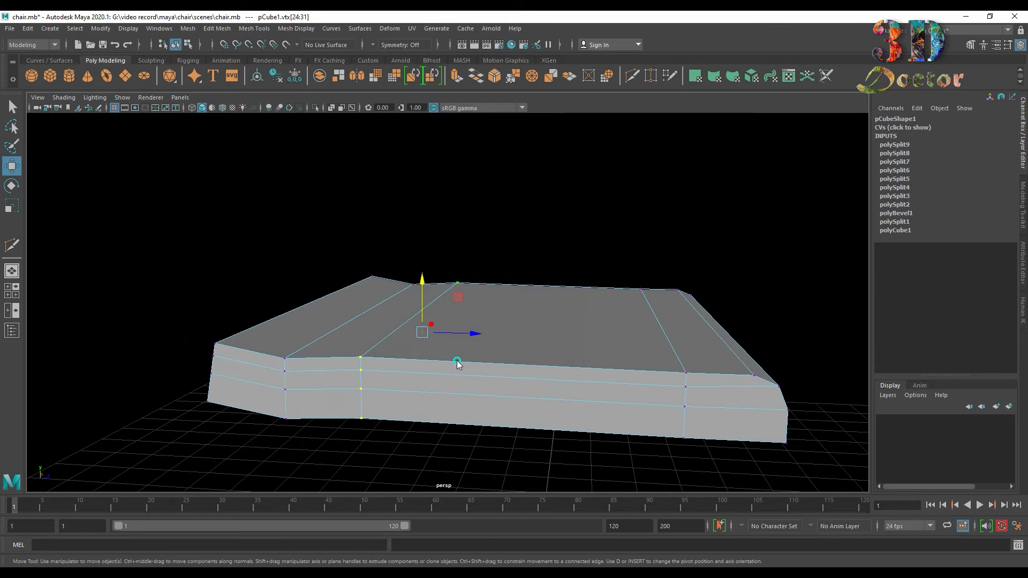
Select the slab's outer border edges along the sides, back end, front corners and underside, and bevel them with fraction 0.2 and 2 segments.
{"action": "right_click_drag", "start_coordinate": [457, 359], "coordinate": [453, 281]}
{"action": "left_click", "coordinate": [264, 347]}
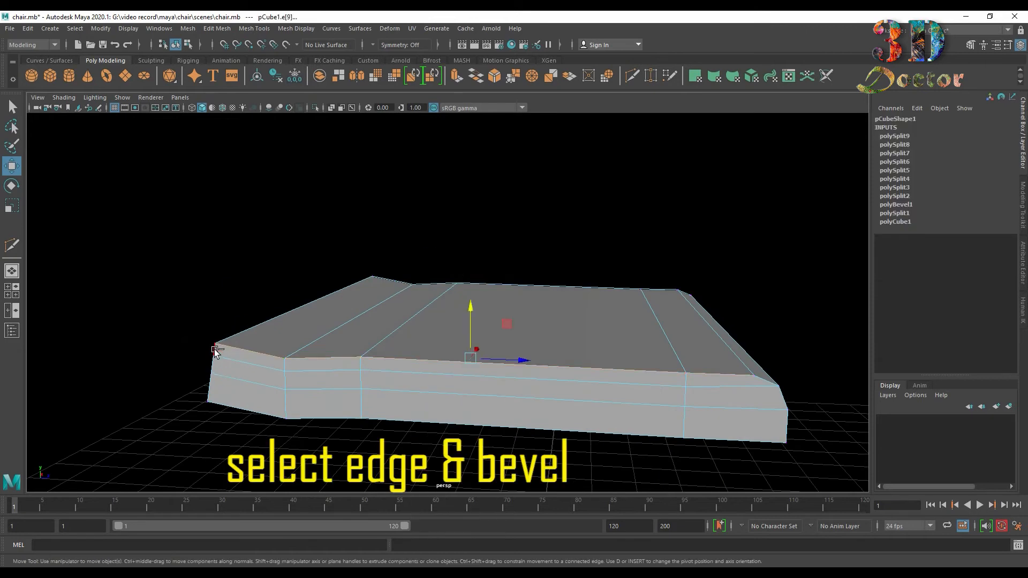
{"action": "right_click_drag", "start_coordinate": [227, 376], "coordinate": [317, 366], "text": "alt"}
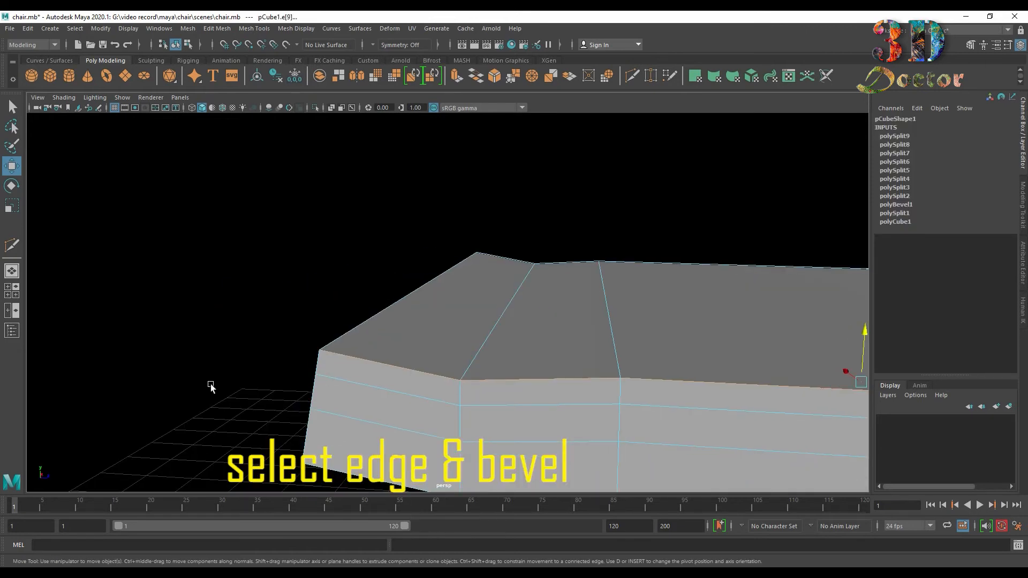
{"action": "left_click_drag", "start_coordinate": [211, 384], "coordinate": [471, 364], "text": "alt"}
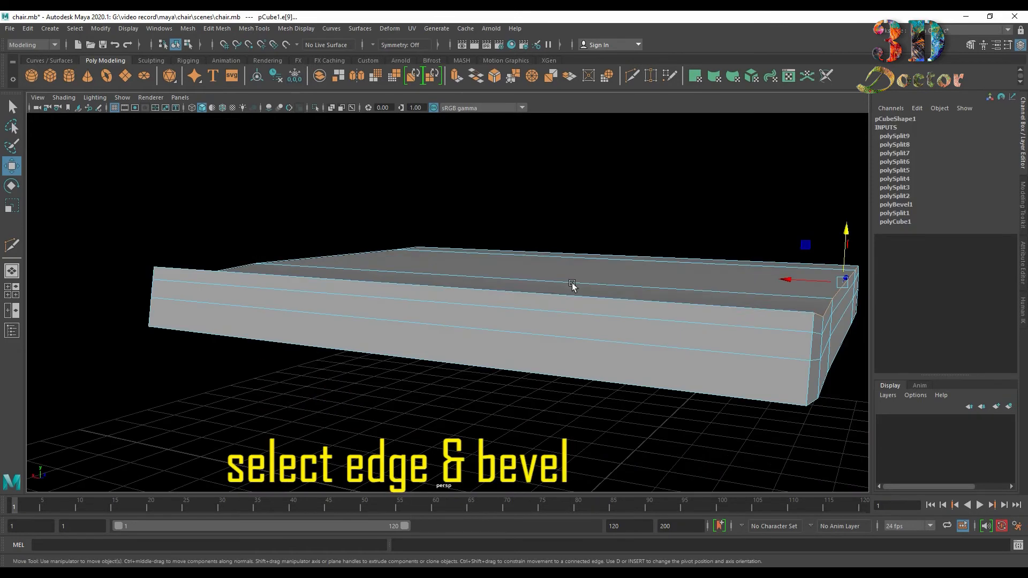
{"action": "left_click", "coordinate": [703, 309]}
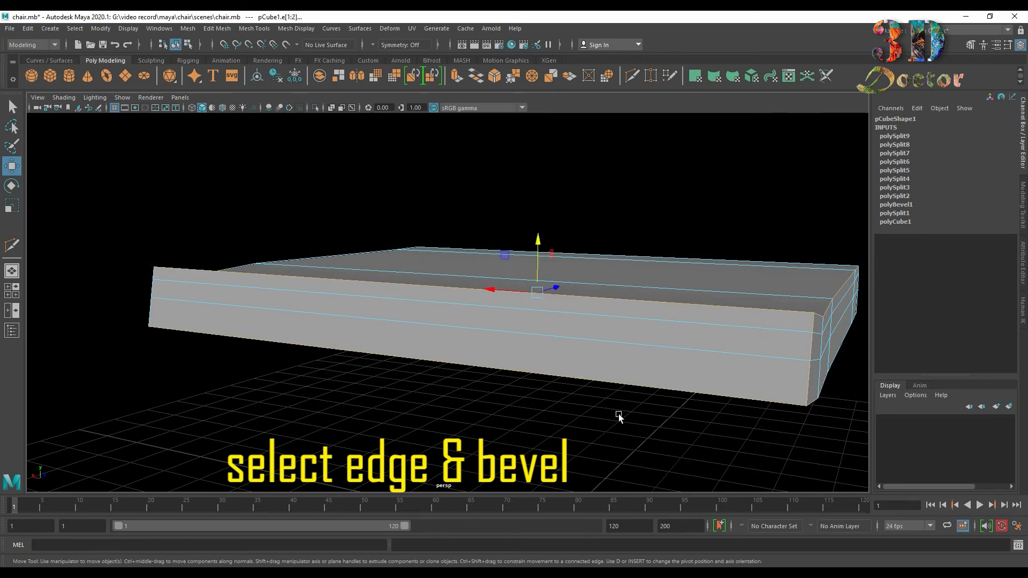
{"action": "left_click_drag", "start_coordinate": [654, 399], "coordinate": [412, 369], "text": "alt"}
{"action": "left_click_drag", "start_coordinate": [607, 366], "coordinate": [435, 351], "text": "alt"}
{"action": "left_click", "coordinate": [466, 324], "text": "shift"}
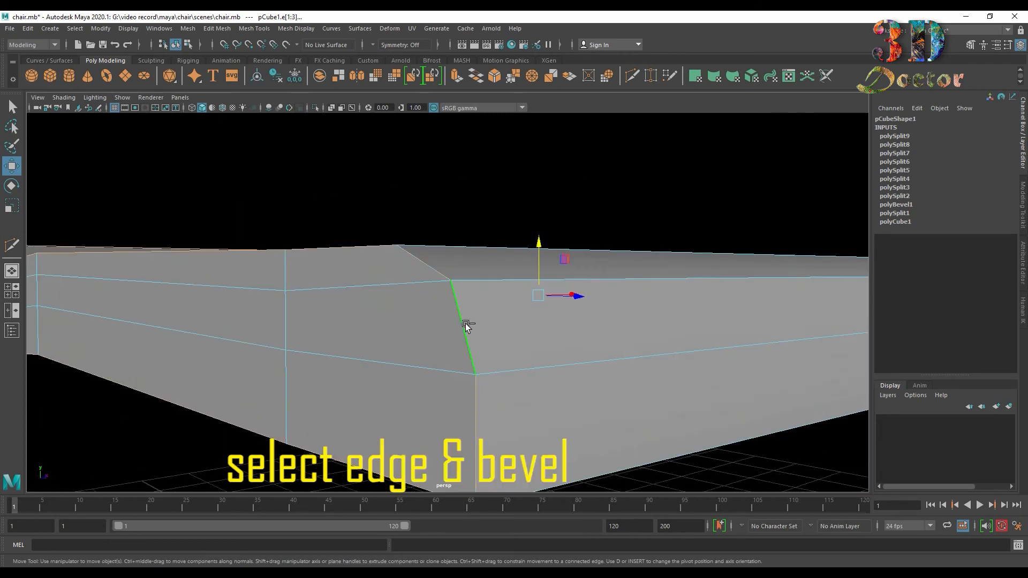
{"action": "left_click", "coordinate": [452, 246], "text": "shift"}
{"action": "left_click_drag", "start_coordinate": [451, 247], "coordinate": [564, 236], "text": "alt"}
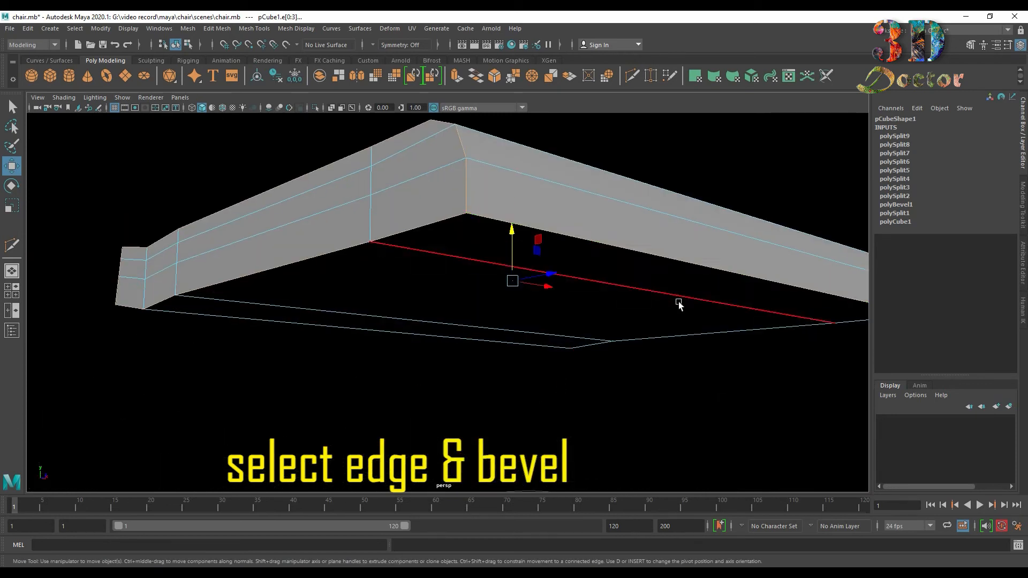
{"action": "left_click_drag", "start_coordinate": [679, 300], "coordinate": [567, 309], "text": "alt"}
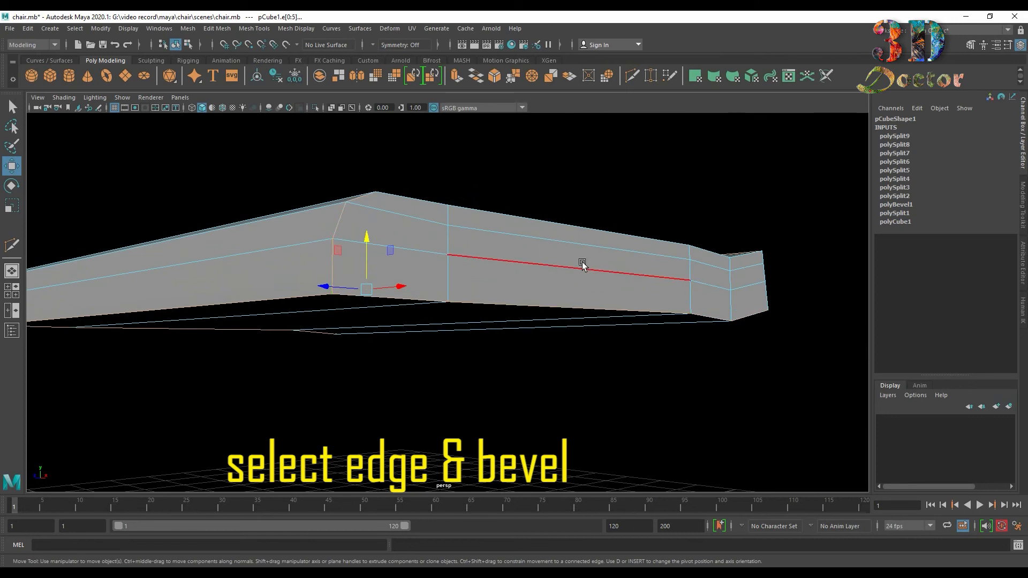
{"action": "mouse_move", "coordinate": [583, 265]}
{"action": "left_mouse_down", "text": "alt"}
{"action": "mouse_move", "coordinate": [521, 309]}
{"action": "mouse_move", "coordinate": [313, 352]}
{"action": "mouse_move", "coordinate": [633, 340]}
{"action": "mouse_move", "coordinate": [474, 315]}
{"action": "mouse_move", "coordinate": [482, 306]}
{"action": "mouse_move", "coordinate": [505, 351]}
{"action": "mouse_move", "coordinate": [412, 340]}
{"action": "mouse_move", "coordinate": [571, 252]}
{"action": "left_mouse_up", "text": "alt"}
{"action": "left_click", "coordinate": [521, 289], "text": "shift"}
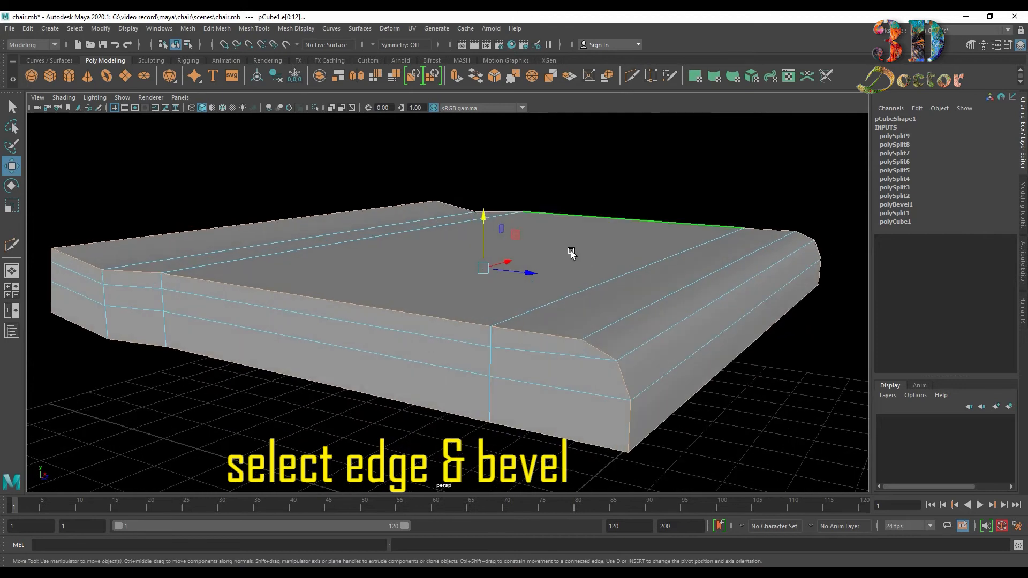
{"action": "key", "text": "ctrl+b"}
{"action": "left_click_drag", "start_coordinate": [103, 205], "coordinate": [104, 197]}
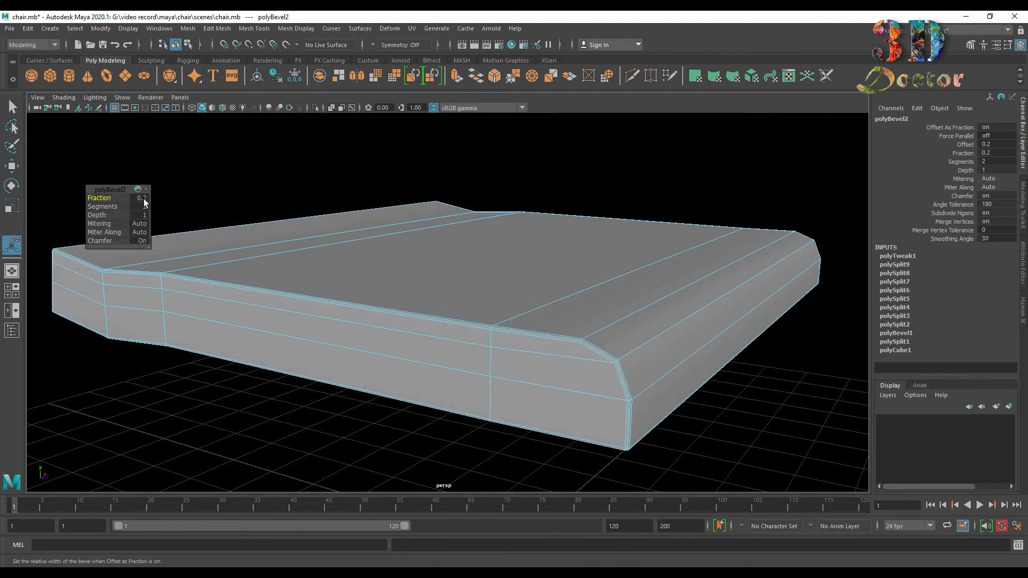
Set the border bevel's fraction to 0.3, return to object mode and display the slab with smooth mesh preview.
{"action": "key", "text": "Return"}
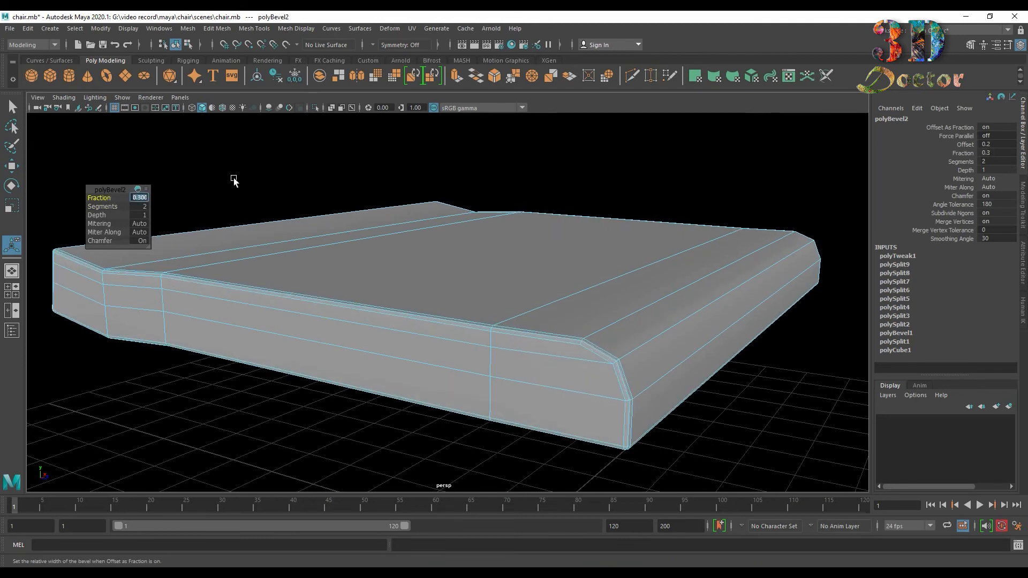
{"action": "right_click_drag", "start_coordinate": [562, 235], "coordinate": [673, 184]}
{"action": "key", "text": "q"}
{"action": "key", "text": "3"}
{"action": "left_click", "coordinate": [673, 184]}
{"action": "scroll", "coordinate": [673, 184], "scroll_direction": "down", "scroll_amount": 3}
{"action": "left_click_drag", "start_coordinate": [674, 184], "coordinate": [509, 283], "text": "alt"}
Unhide the tire group so the wheels show around the slab, and clear the selection.
{"action": "left_click", "coordinate": [12, 332]}
{"action": "left_click", "coordinate": [60, 173]}
{"action": "key", "text": "shift+h"}
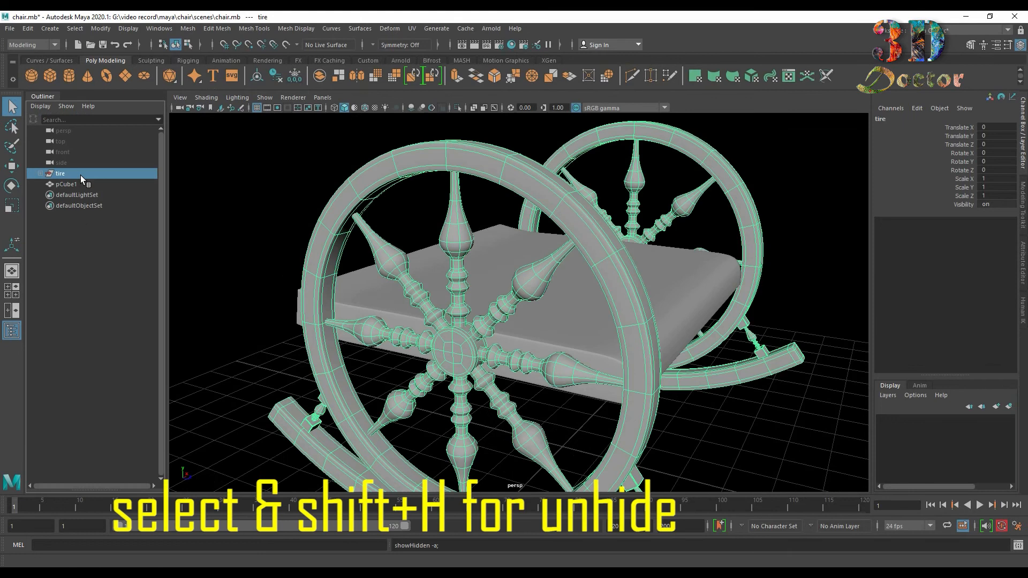
{"action": "left_click_drag", "start_coordinate": [342, 285], "coordinate": [276, 284], "text": "alt"}
{"action": "left_click", "coordinate": [496, 452]}
Rename the seat slab object as sufa in the Outliner.
{"action": "scroll", "coordinate": [496, 452], "scroll_direction": "down", "scroll_amount": 4}
{"action": "left_click_drag", "start_coordinate": [464, 428], "coordinate": [461, 380], "text": "alt"}
{"action": "double_click", "coordinate": [83, 183]}
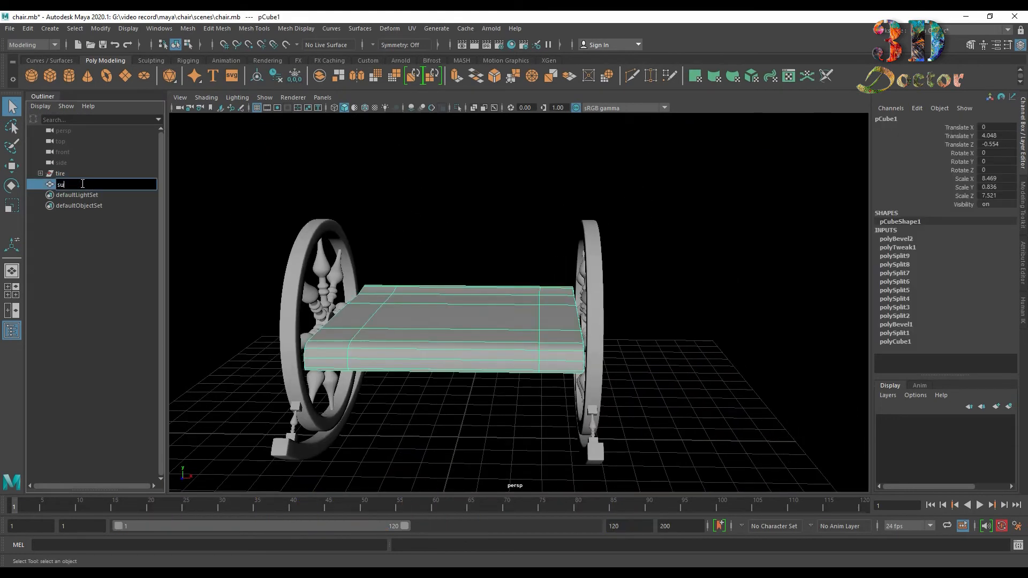
{"action": "key", "text": "Return"}
{"action": "left_click", "coordinate": [12, 332]}
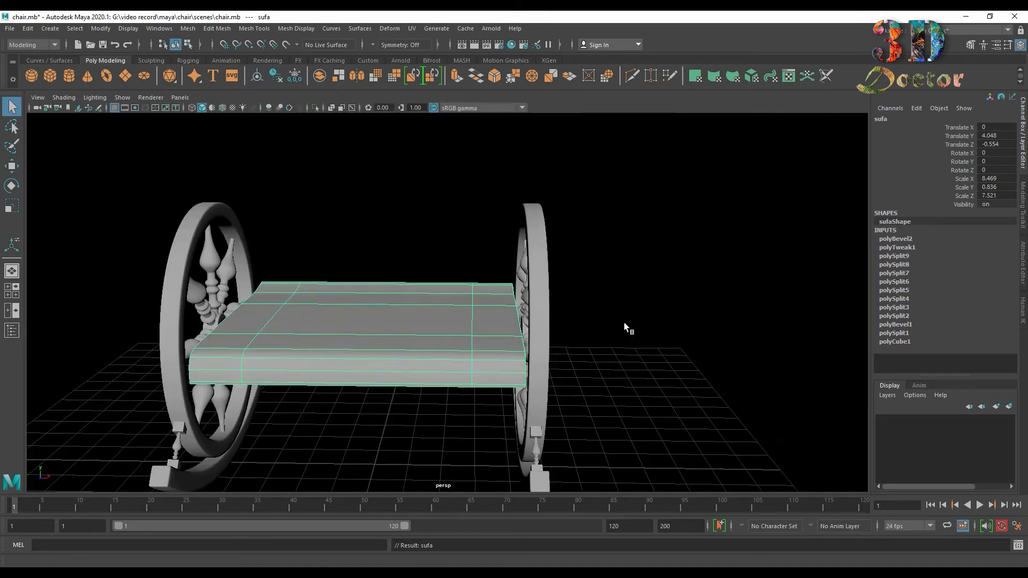
Delete the seat's construction history, freeze its transformations and deselect it.
{"action": "left_click", "coordinate": [24, 31]}
{"action": "mouse_move", "coordinate": [85, 153]}
{"action": "left_click", "coordinate": [198, 154]}
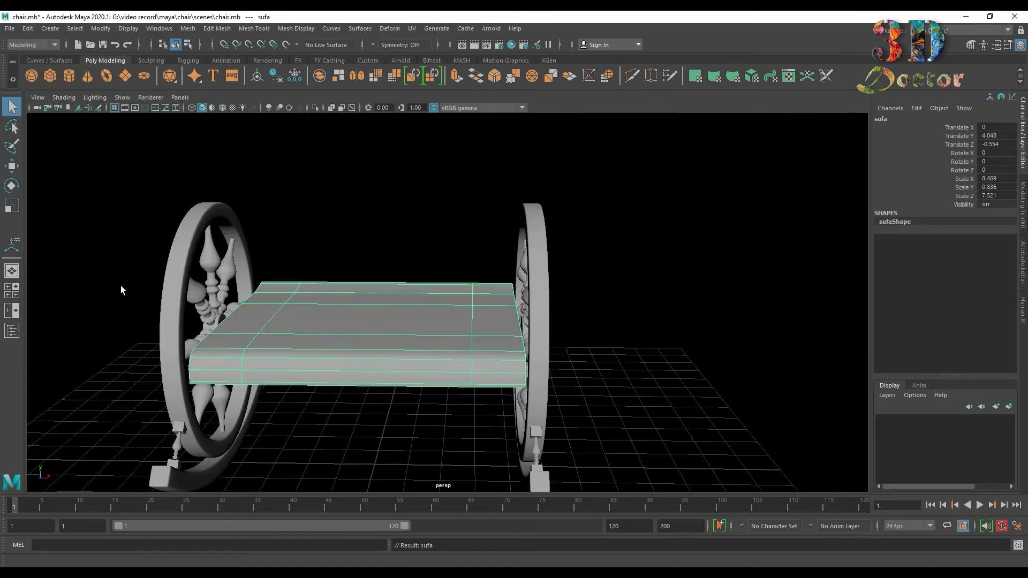
{"action": "left_click", "coordinate": [101, 30]}
{"action": "left_click", "coordinate": [150, 78]}
{"action": "left_click", "coordinate": [323, 209]}
Create a polygon cylinder at the origin and set its axis subdivisions to 8.
{"action": "scroll", "coordinate": [321, 214], "scroll_direction": "down", "scroll_amount": 3}
{"action": "left_click_drag", "start_coordinate": [300, 261], "coordinate": [318, 288], "text": "alt"}
{"action": "left_click", "coordinate": [69, 76]}
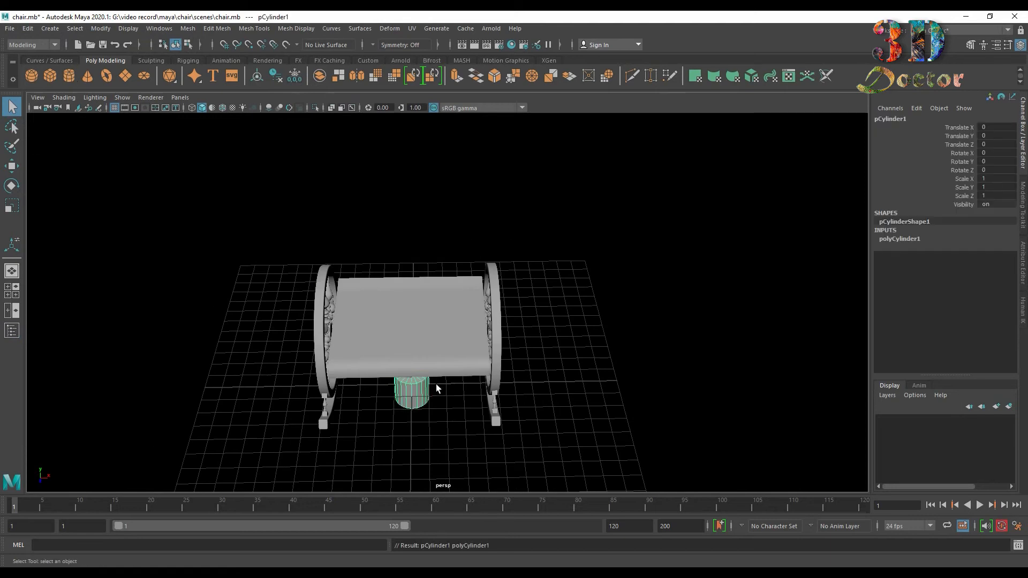
{"action": "left_click_drag", "start_coordinate": [436, 388], "coordinate": [425, 382], "text": "alt"}
{"action": "scroll", "coordinate": [425, 381], "scroll_direction": "up", "scroll_amount": 5}
{"action": "middle_click_drag", "start_coordinate": [424, 381], "coordinate": [452, 191], "text": "alt"}
{"action": "left_click_drag", "start_coordinate": [452, 191], "coordinate": [426, 323], "text": "alt"}
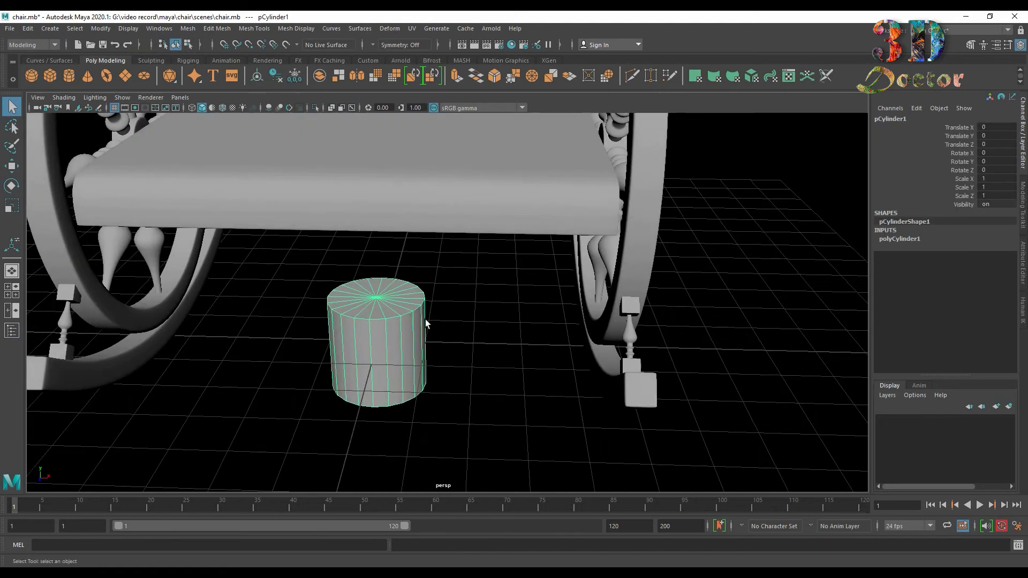
{"action": "left_click", "coordinate": [905, 239]}
{"action": "left_click", "coordinate": [952, 263]}
{"action": "middle_click_drag", "start_coordinate": [789, 328], "coordinate": [720, 327]}
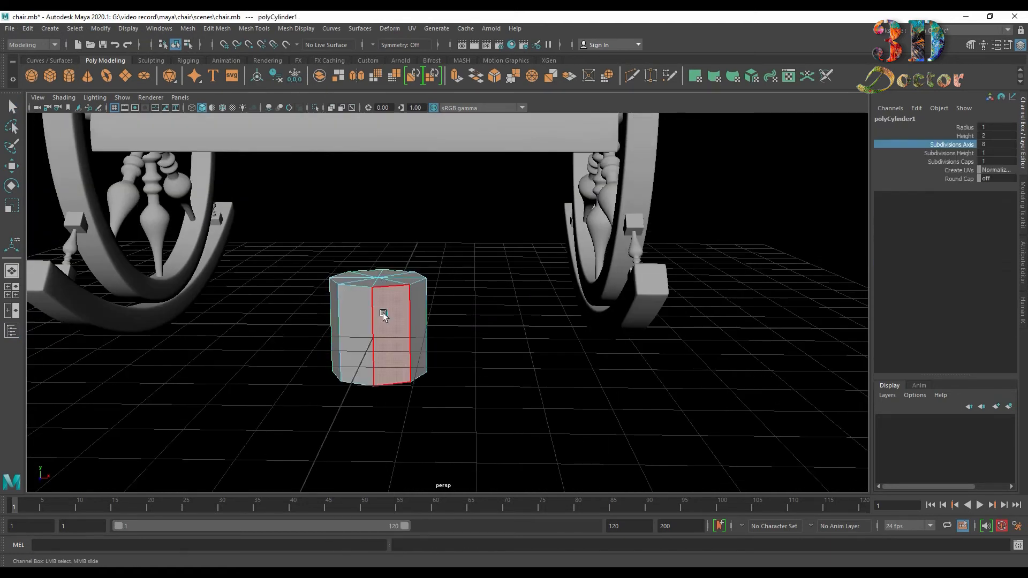
Delete the cylinder's top and bottom cap faces, keeping only the side faces, and return to object mode.
{"action": "key", "text": "ctrl+F11"}
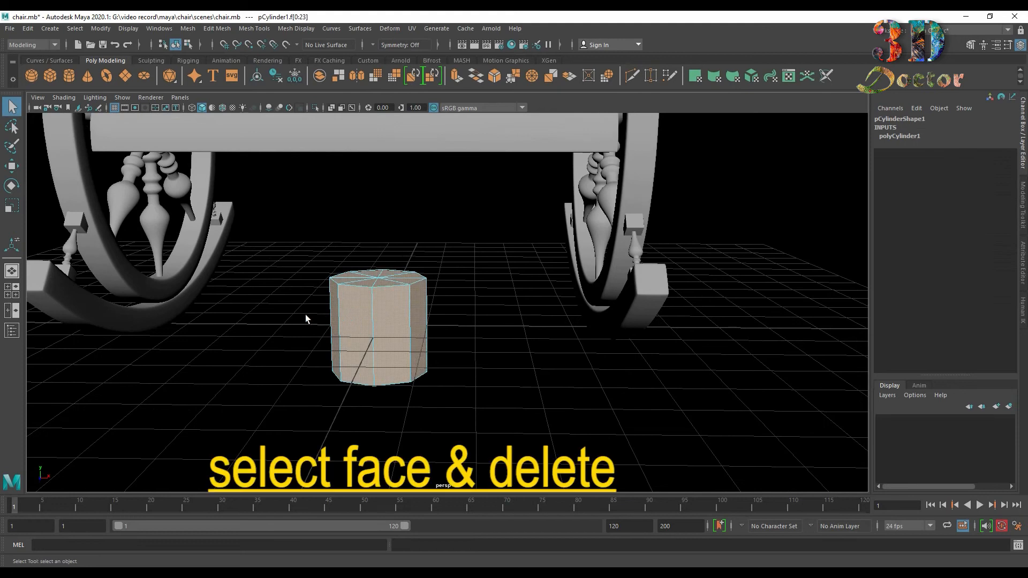
{"action": "left_click_drag", "start_coordinate": [306, 315], "coordinate": [465, 323], "text": "ctrl"}
{"action": "key", "text": "Delete"}
{"action": "right_click_drag", "start_coordinate": [463, 323], "coordinate": [539, 234]}
Scale the cylinder into a tall thin post, 0.307 in X and Z and 4.207 in Y.
{"action": "key", "text": "r"}
{"action": "left_click_drag", "start_coordinate": [379, 331], "coordinate": [326, 332]}
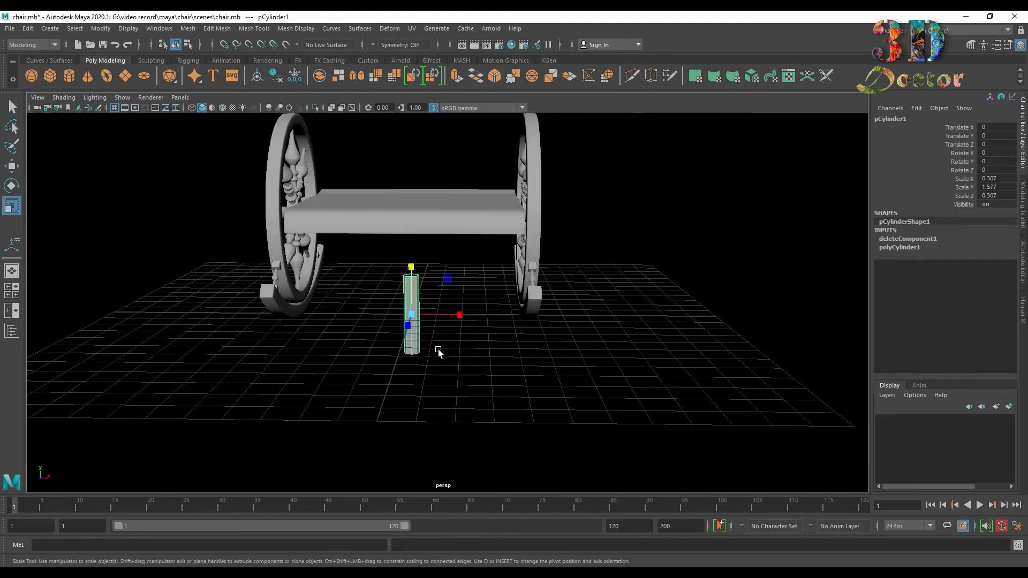
{"action": "left_click_drag", "start_coordinate": [410, 275], "coordinate": [414, 198]}
Move the post onto the seat's back corner, at about X 4.49, Y 8.92 and Z -4.06.
{"action": "key", "text": "w"}
{"action": "left_click_drag", "start_coordinate": [456, 315], "coordinate": [465, 172]}
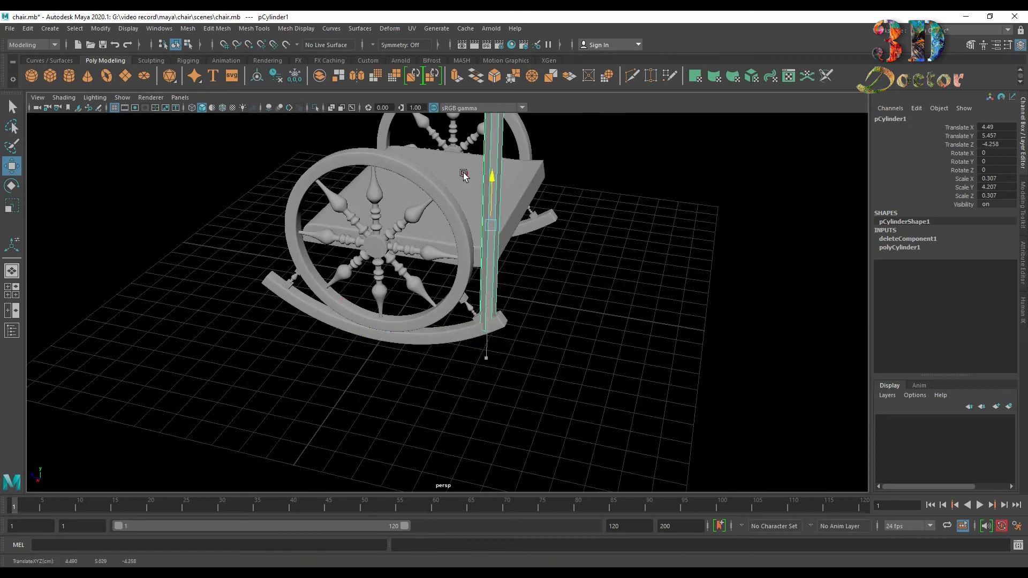
{"action": "middle_click_drag", "start_coordinate": [588, 252], "coordinate": [571, 387], "text": "alt"}
{"action": "left_click_drag", "start_coordinate": [430, 346], "coordinate": [425, 346]}
{"action": "left_click_drag", "start_coordinate": [463, 309], "coordinate": [460, 252]}
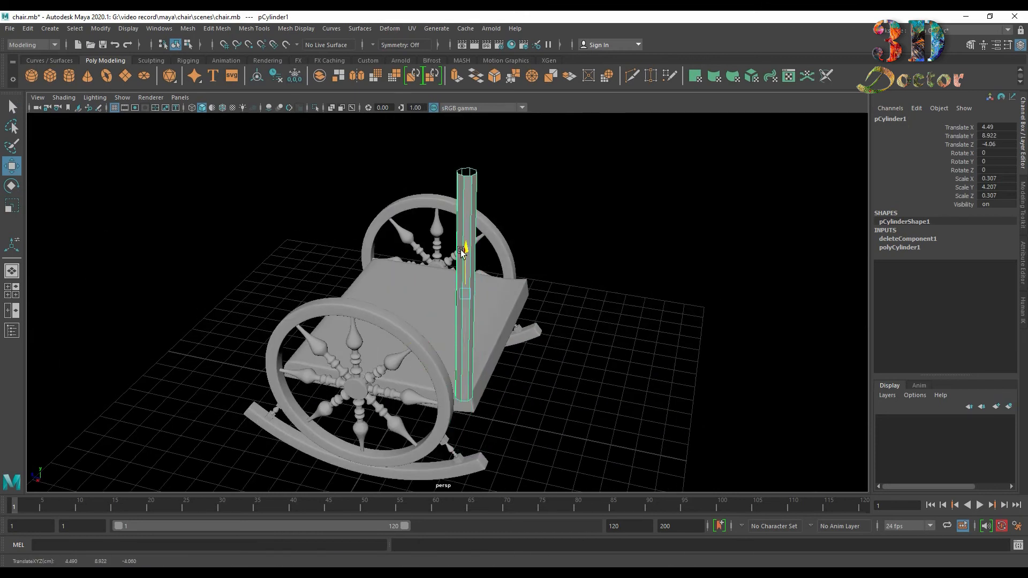
Scale the post to 0.223 in X and Z and 4.573 in Y, and reposition it at Y 8.424, Z -3.996.
{"action": "left_click_drag", "start_coordinate": [364, 334], "coordinate": [484, 314], "text": "alt"}
{"action": "right_click_drag", "start_coordinate": [484, 314], "coordinate": [605, 257], "text": "alt"}
{"action": "middle_click_drag", "start_coordinate": [615, 230], "coordinate": [505, 367], "text": "alt"}
{"action": "left_click_drag", "start_coordinate": [482, 369], "coordinate": [574, 398], "text": "alt"}
{"action": "scroll", "coordinate": [436, 326], "scroll_direction": "up", "scroll_amount": 3}
{"action": "key", "text": "r"}
{"action": "left_click_drag", "start_coordinate": [298, 134], "coordinate": [239, 148]}
{"action": "scroll", "coordinate": [268, 176], "scroll_direction": "down", "scroll_amount": 3}
{"action": "middle_click_drag", "start_coordinate": [342, 225], "coordinate": [369, 284], "text": "alt"}
{"action": "mouse_move", "coordinate": [370, 257]}
{"action": "left_mouse_down"}
{"action": "mouse_move", "coordinate": [362, 231]}
{"action": "mouse_move", "coordinate": [365, 243]}
{"action": "left_mouse_up"}
{"action": "left_click_drag", "start_coordinate": [366, 321], "coordinate": [479, 340], "text": "alt"}
{"action": "key", "text": "w"}
Multi-Cut five edge loops around the post's lower end just above the seat.
{"action": "scroll", "coordinate": [445, 307], "scroll_direction": "up", "scroll_amount": 3}
{"action": "scroll", "coordinate": [442, 368], "scroll_direction": "up", "scroll_amount": 4}
{"action": "middle_click_drag", "start_coordinate": [442, 369], "coordinate": [443, 222], "text": "alt"}
{"action": "left_click_drag", "start_coordinate": [443, 224], "coordinate": [434, 162], "text": "alt"}
{"action": "left_click_drag", "start_coordinate": [452, 356], "coordinate": [441, 315], "text": "alt"}
{"action": "scroll", "coordinate": [441, 314], "scroll_direction": "down", "scroll_amount": 2}
{"action": "scroll", "coordinate": [441, 313], "scroll_direction": "up", "scroll_amount": 5}
{"action": "left_click_drag", "start_coordinate": [429, 396], "coordinate": [409, 368], "text": "alt"}
{"action": "middle_click_drag", "start_coordinate": [408, 367], "coordinate": [472, 143], "text": "alt"}
{"action": "left_click_drag", "start_coordinate": [472, 144], "coordinate": [426, 374], "text": "alt"}
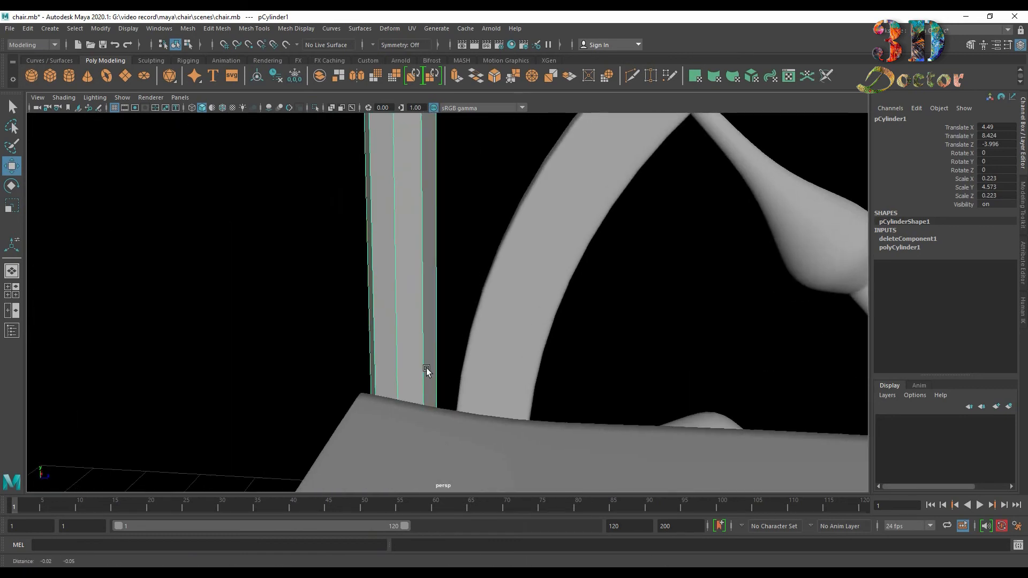
{"action": "left_click", "coordinate": [632, 76]}
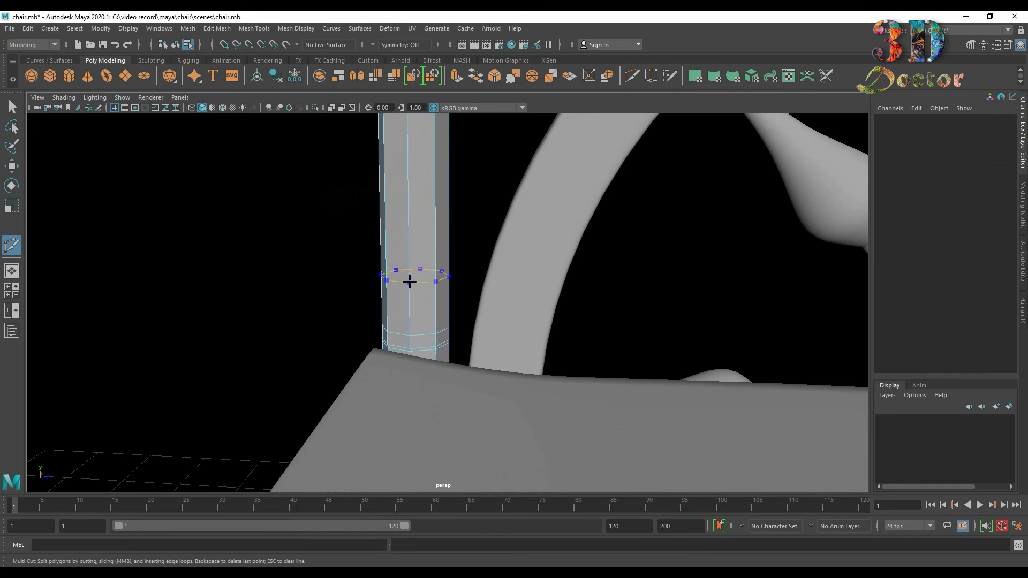
{"action": "left_click", "coordinate": [408, 314], "text": "ctrl"}
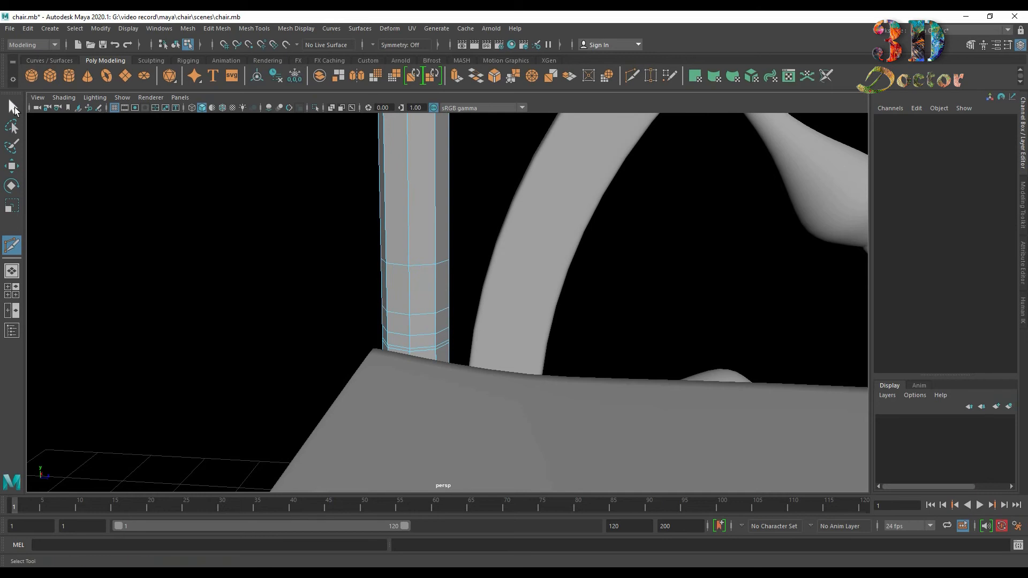
Scale the middle edge loops at the post's base outward into a bulb and check it with smooth preview.
{"action": "double_click", "coordinate": [398, 333]}
{"action": "key", "text": "r"}
{"action": "left_click_drag", "start_coordinate": [419, 328], "coordinate": [432, 311]}
{"action": "double_click", "coordinate": [420, 305]}
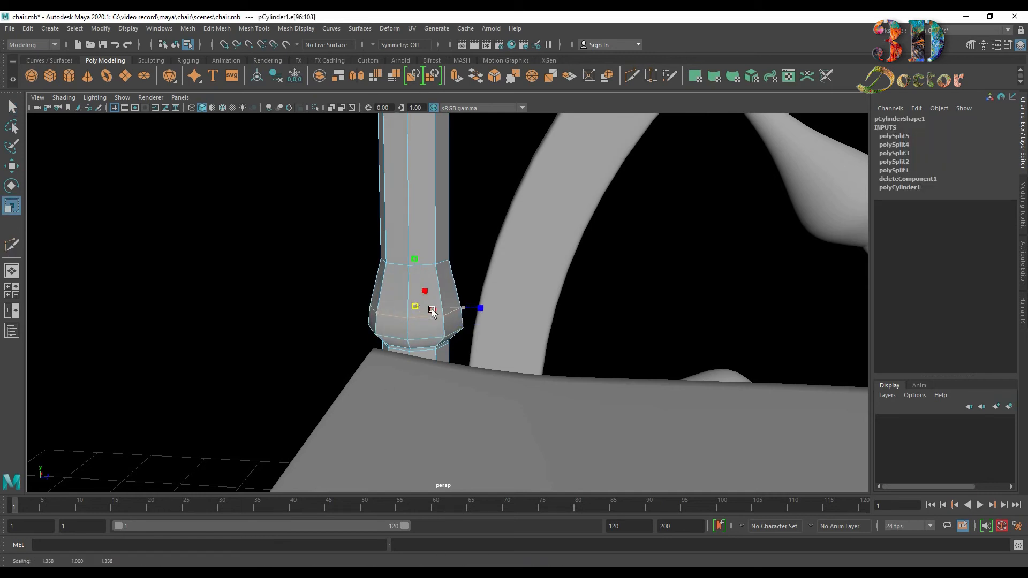
{"action": "key", "text": "3"}
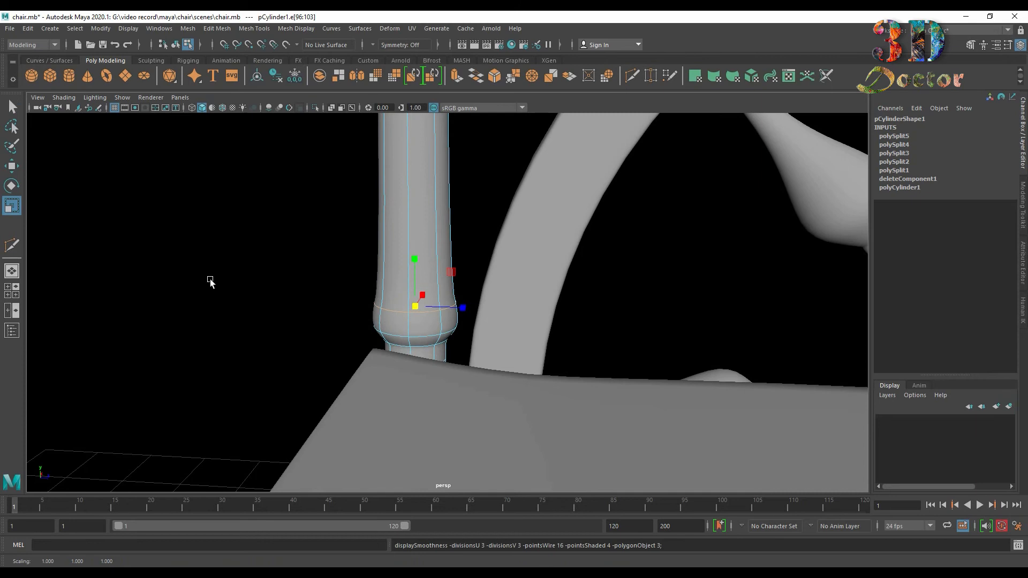
{"action": "key", "text": "1"}
Multi-Cut a supporting edge loop just above the bulb and turn on smooth preview.
{"action": "left_click", "coordinate": [12, 245]}
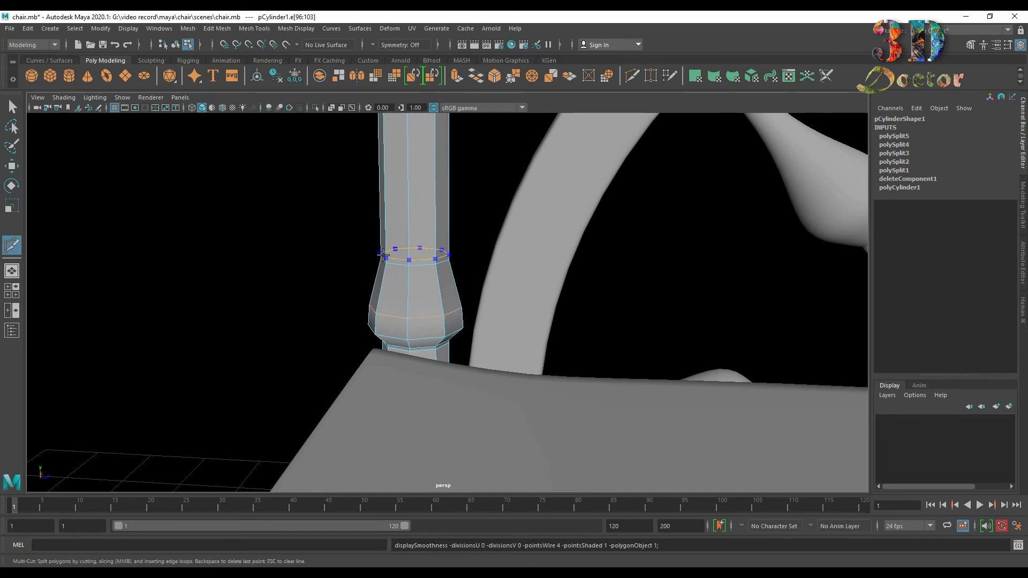
{"action": "key", "text": "Return"}
{"action": "key", "text": "q"}
{"action": "key", "text": "3"}
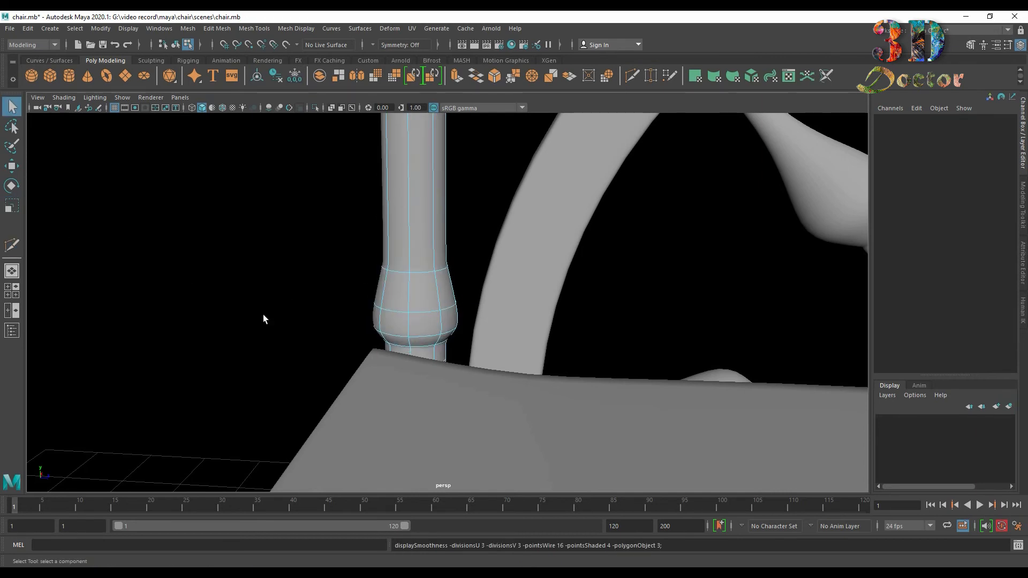
Scale the bulb's widest edge loop further outward, select the loop below it and return to unsmoothed display.
{"action": "double_click", "coordinate": [394, 312]}
{"action": "key", "text": "r"}
{"action": "left_click_drag", "start_coordinate": [415, 307], "coordinate": [428, 309]}
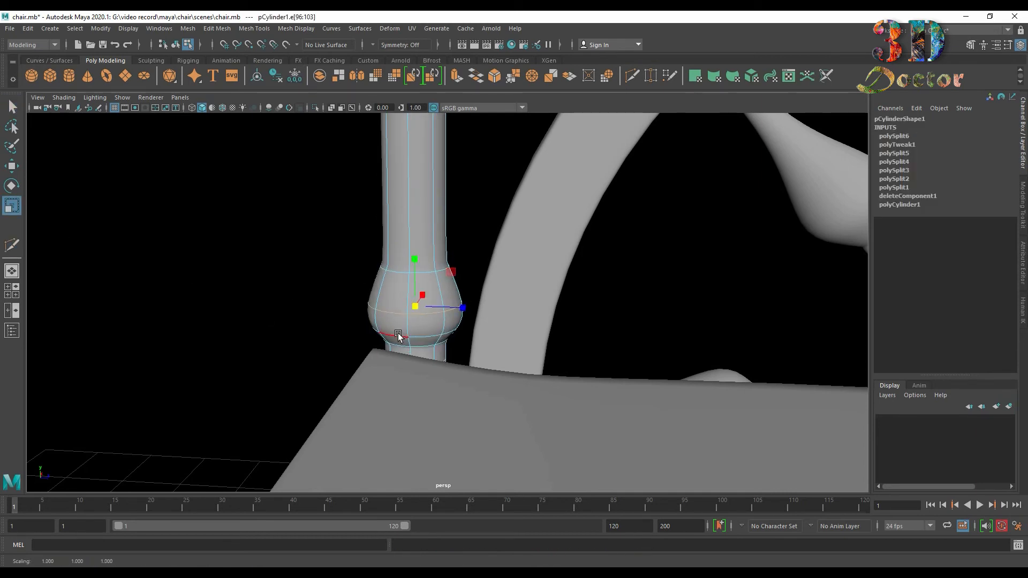
{"action": "double_click", "coordinate": [398, 335]}
{"action": "key", "text": "1"}
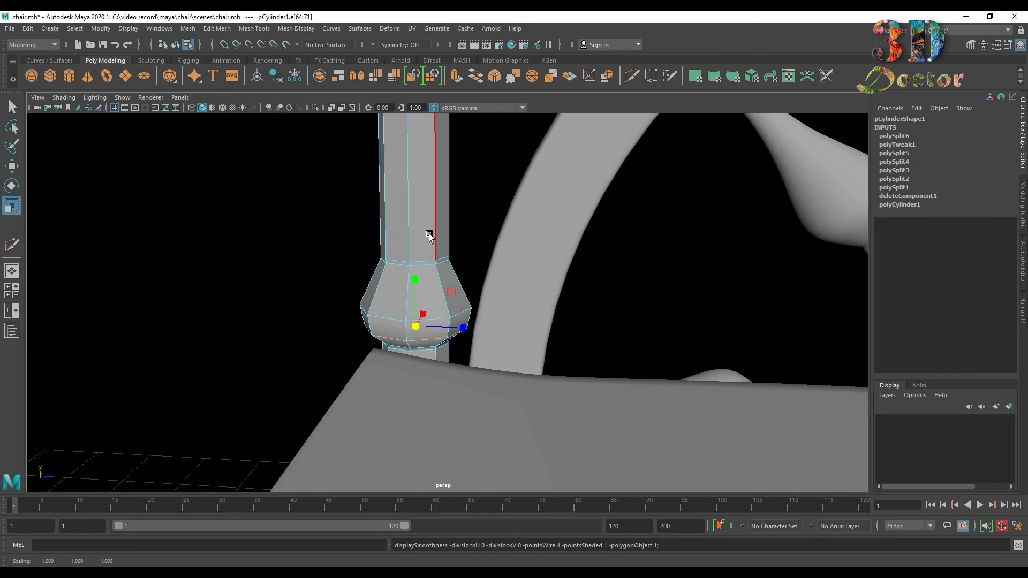
Multi-Cut four edge loops around the post above the bulb, with a close pair at the upper end.
{"action": "middle_click_drag", "start_coordinate": [429, 235], "coordinate": [433, 319], "text": "alt"}
{"action": "left_click", "coordinate": [10, 246]}
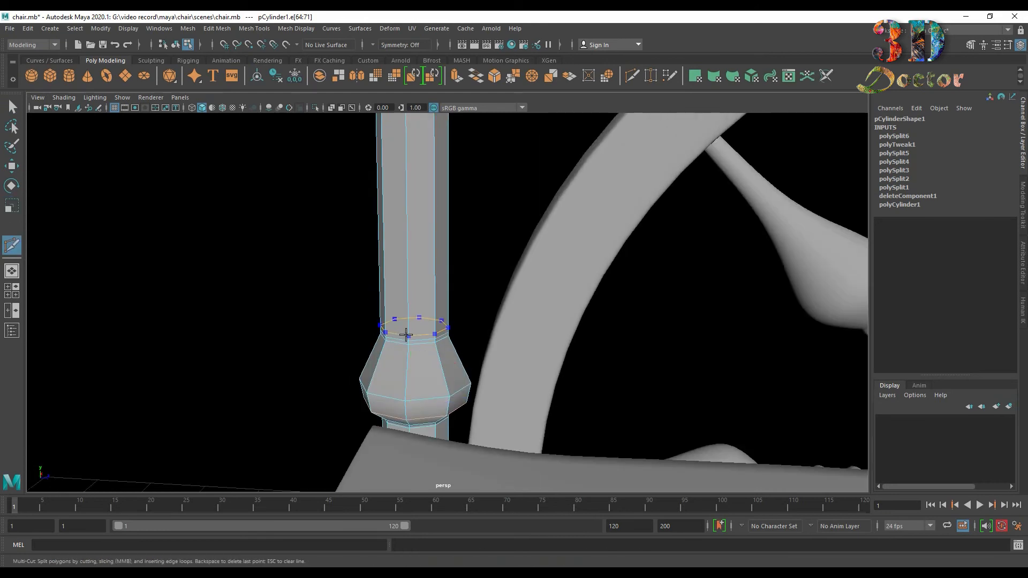
{"action": "left_click", "coordinate": [407, 335], "text": "ctrl"}
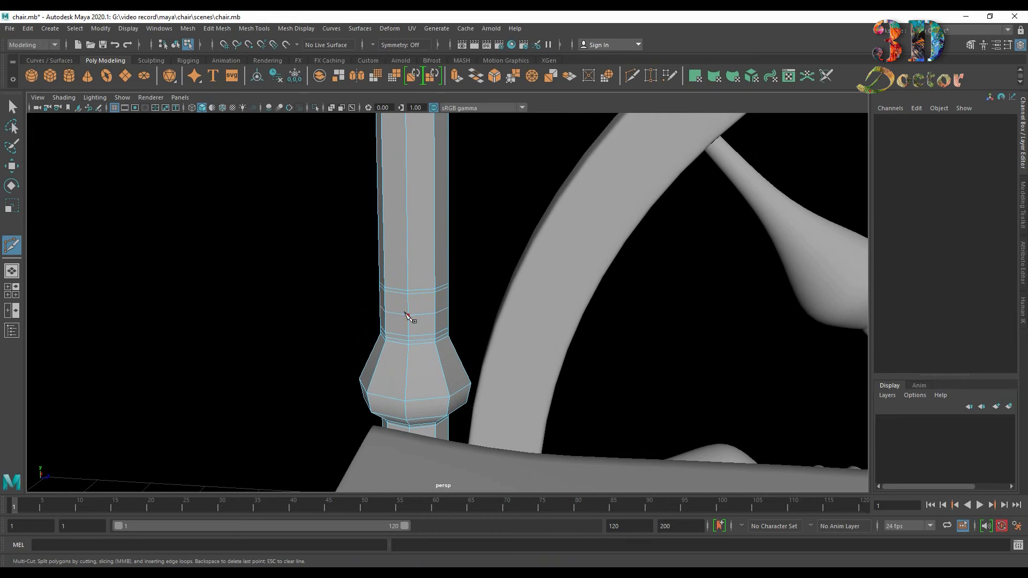
Scale the middle edge loop above the bulb outward into a ring and turn on smooth preview.
{"action": "left_click", "coordinate": [12, 107]}
{"action": "double_click", "coordinate": [394, 313]}
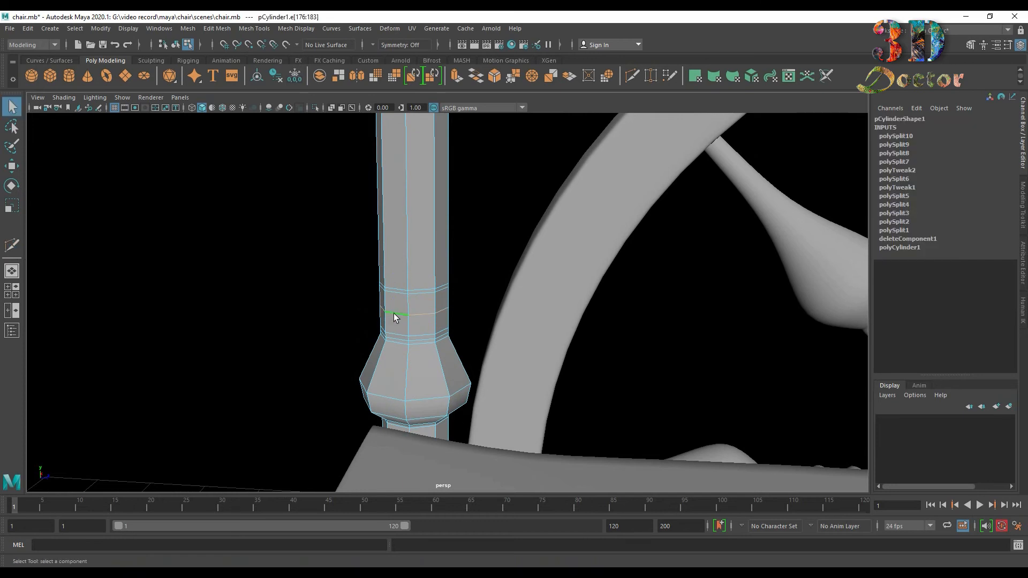
{"action": "key", "text": "r"}
{"action": "left_click_drag", "start_coordinate": [414, 310], "coordinate": [450, 316]}
{"action": "key", "text": "3"}
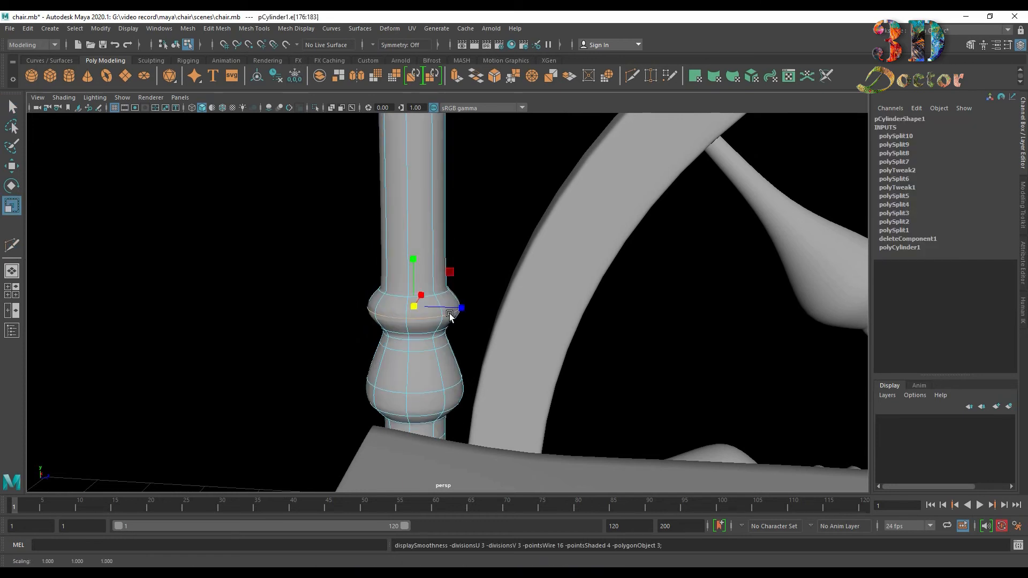
{"action": "scroll", "coordinate": [447, 314], "scroll_direction": "up", "scroll_amount": 3}
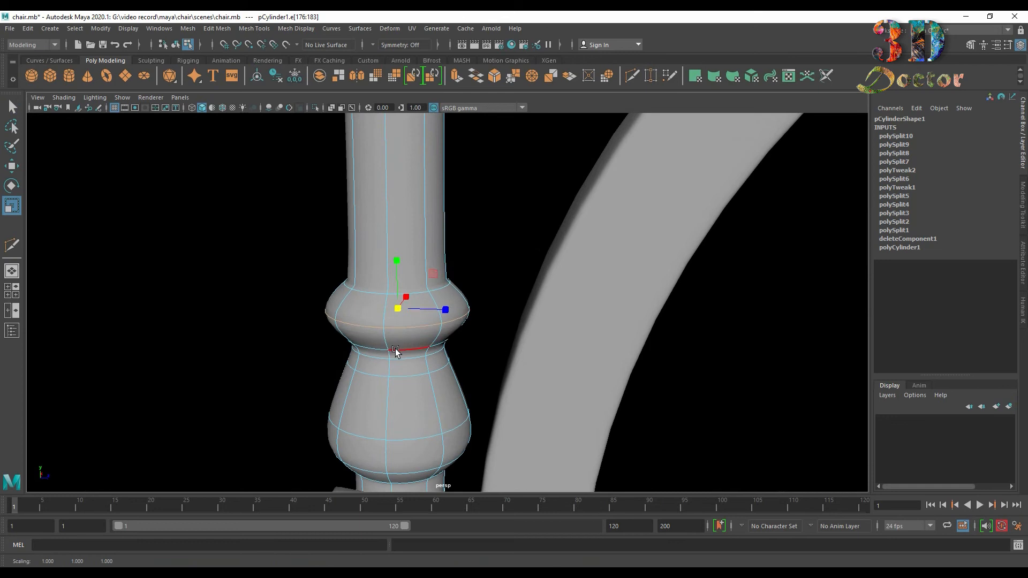
Scale the edge loop between the ring and the bulb inward to narrow the neck.
{"action": "double_click", "coordinate": [395, 349]}
{"action": "left_click_drag", "start_coordinate": [394, 348], "coordinate": [360, 346]}
{"action": "scroll", "coordinate": [418, 305], "scroll_direction": "down", "scroll_amount": 3}
{"action": "middle_click_drag", "start_coordinate": [460, 270], "coordinate": [471, 337], "text": "alt"}
{"action": "scroll", "coordinate": [471, 324], "scroll_direction": "down", "scroll_amount": 3}
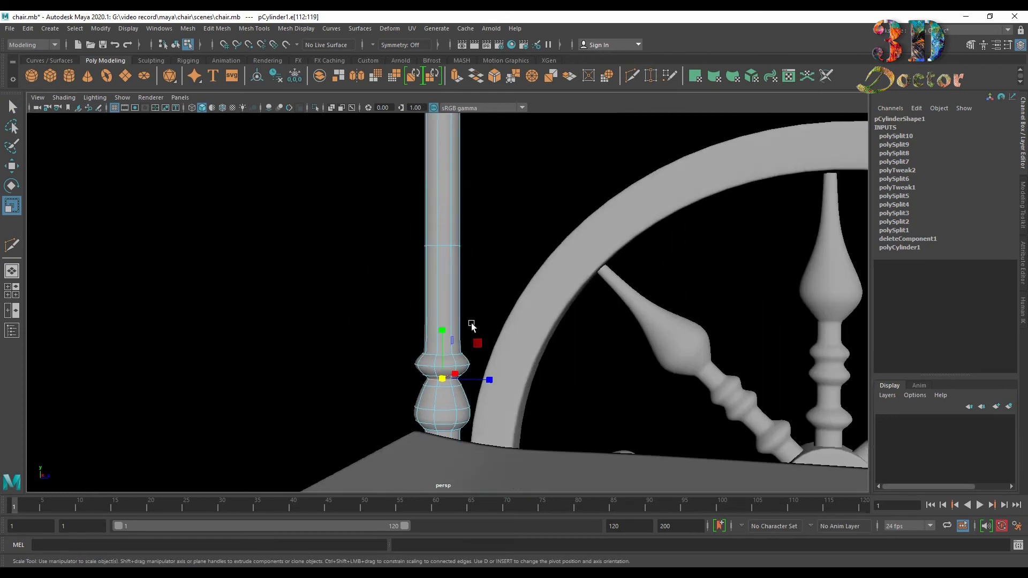
Turn off smooth preview and Multi-Cut an edge loop partway up the post's plain shaft.
{"action": "key", "text": "1"}
{"action": "left_click_drag", "start_coordinate": [478, 245], "coordinate": [436, 266], "text": "alt"}
{"action": "scroll", "coordinate": [436, 267], "scroll_direction": "down", "scroll_amount": 3}
{"action": "scroll", "coordinate": [461, 265], "scroll_direction": "up", "scroll_amount": 2}
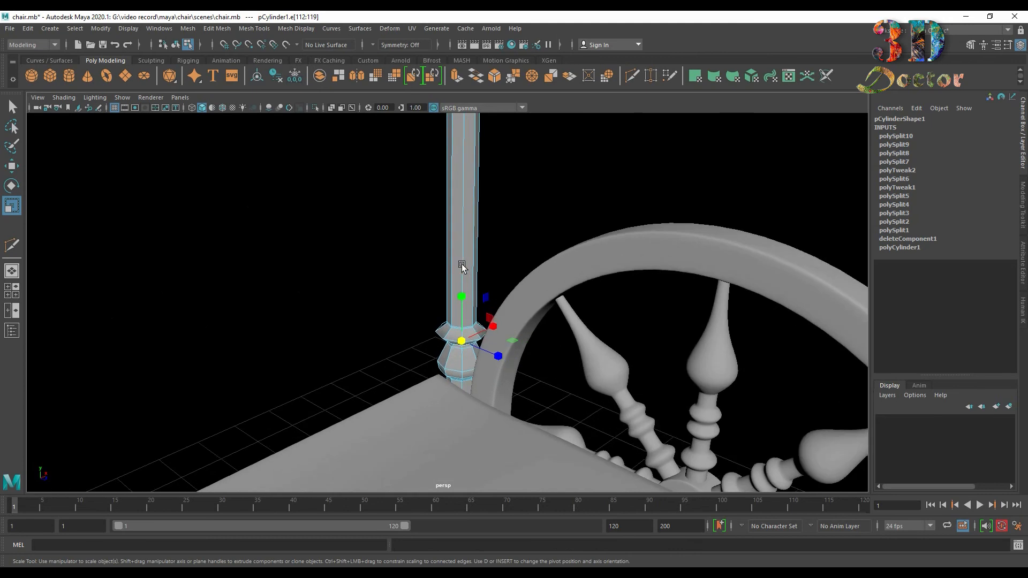
{"action": "scroll", "coordinate": [511, 305], "scroll_direction": "up", "scroll_amount": 4}
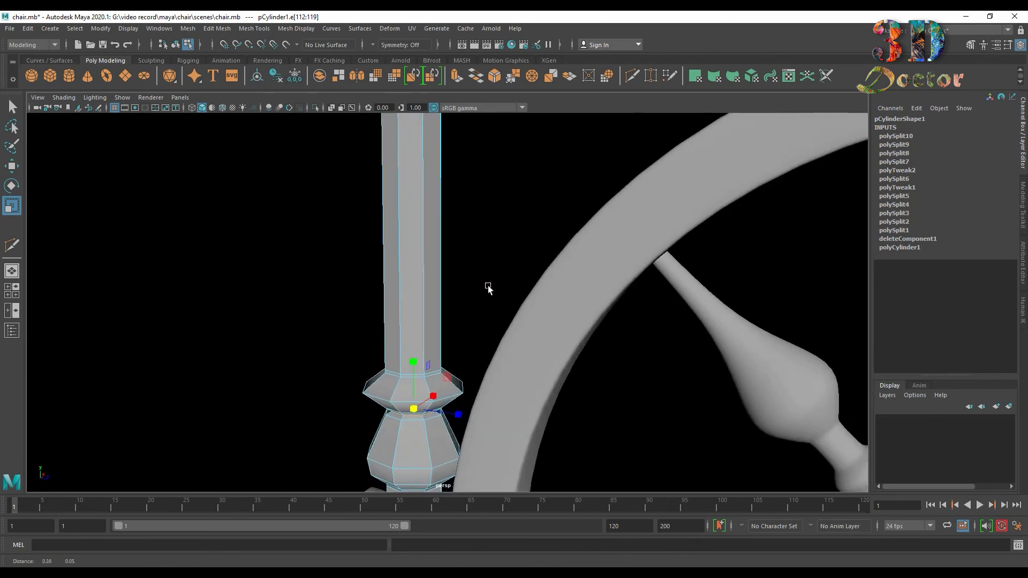
{"action": "scroll", "coordinate": [488, 288], "scroll_direction": "up", "scroll_amount": 2}
{"action": "left_click", "coordinate": [13, 247]}
{"action": "scroll", "coordinate": [410, 267], "scroll_direction": "down", "scroll_amount": 5}
{"action": "left_click_drag", "start_coordinate": [411, 266], "coordinate": [441, 223], "text": "alt"}
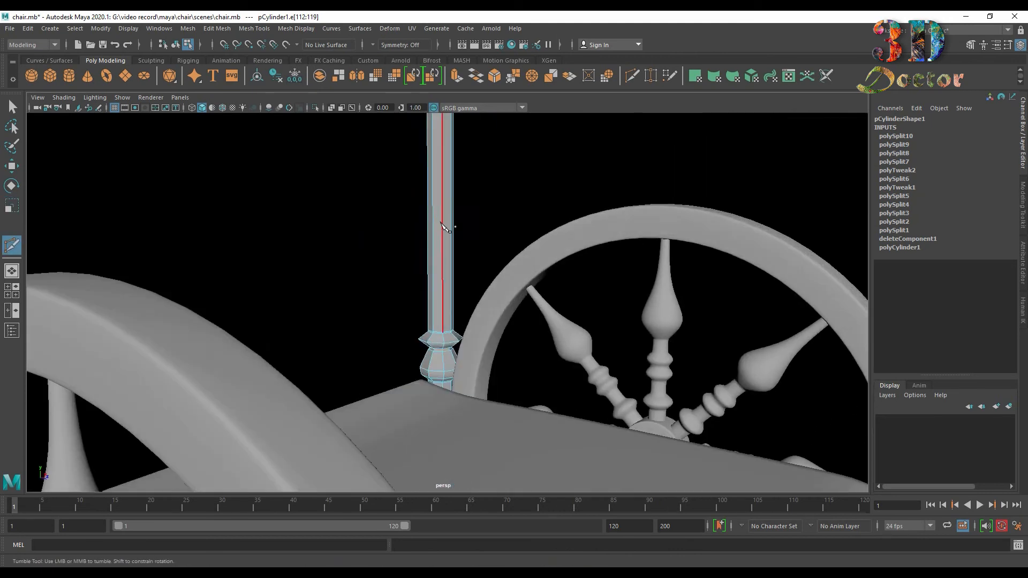
{"action": "left_click", "coordinate": [440, 231], "text": "ctrl"}
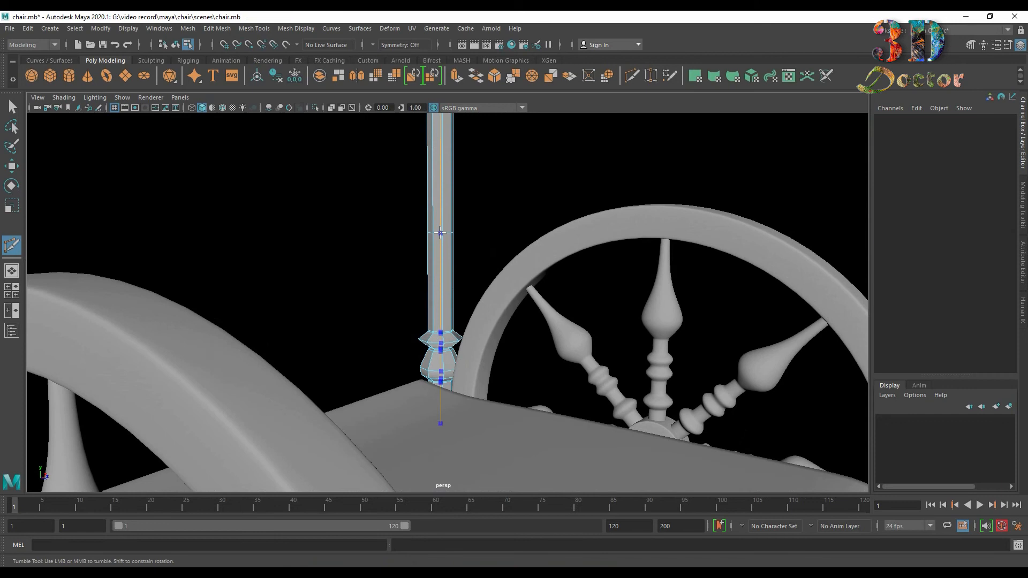
Multi-Cut closely and evenly spaced edge loops along the shaft between the ring and the upper loop.
{"action": "scroll", "coordinate": [463, 267], "scroll_direction": "up", "scroll_amount": 5}
{"action": "middle_click_drag", "start_coordinate": [464, 246], "coordinate": [455, 277], "text": "alt"}
{"action": "scroll", "coordinate": [455, 278], "scroll_direction": "up", "scroll_amount": 3}
{"action": "left_click", "coordinate": [418, 423], "text": "ctrl"}
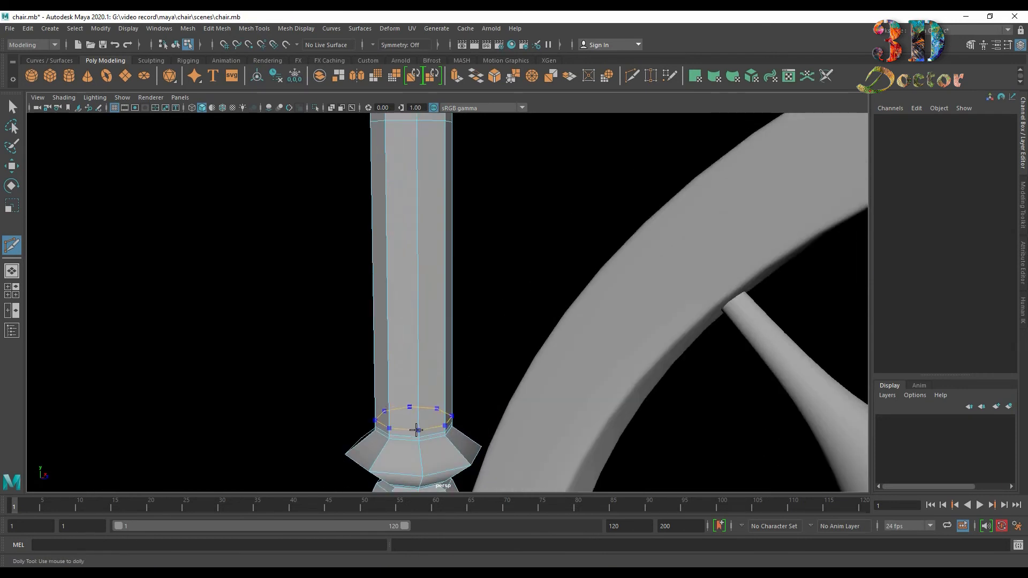
{"action": "left_click", "coordinate": [417, 279], "text": "ctrl"}
{"action": "left_click", "coordinate": [417, 321], "text": "ctrl"}
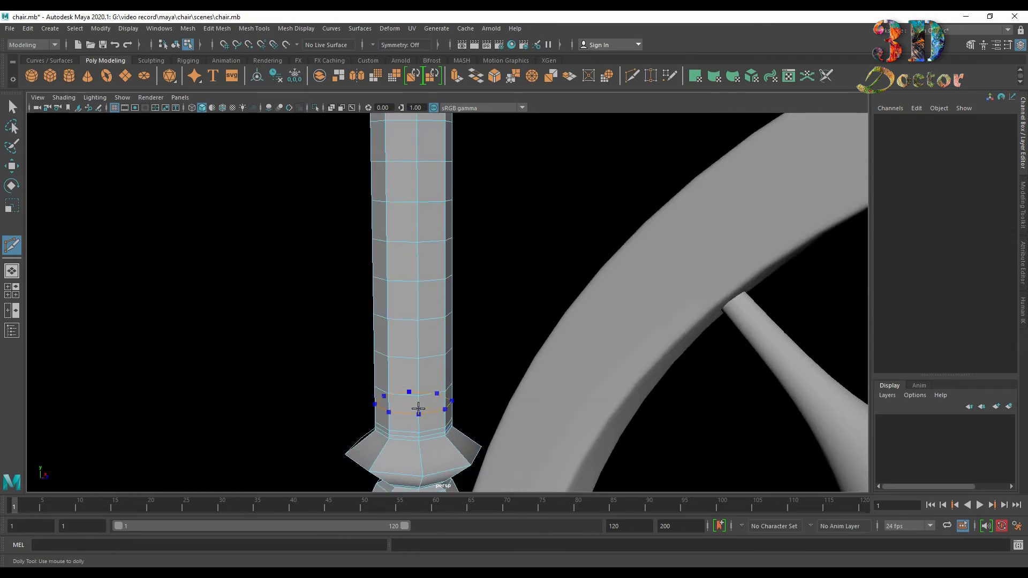
{"action": "left_click", "coordinate": [411, 263], "text": "ctrl"}
{"action": "middle_click", "coordinate": [417, 150], "text": "ctrl"}
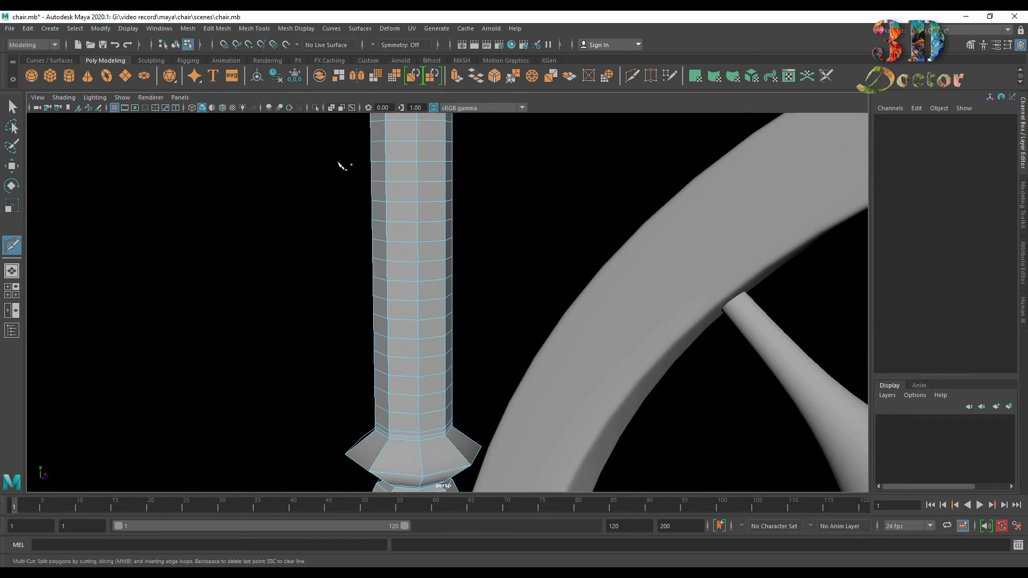
{"action": "middle_click_drag", "start_coordinate": [500, 191], "coordinate": [501, 227], "text": "alt"}
{"action": "left_click", "coordinate": [13, 108]}
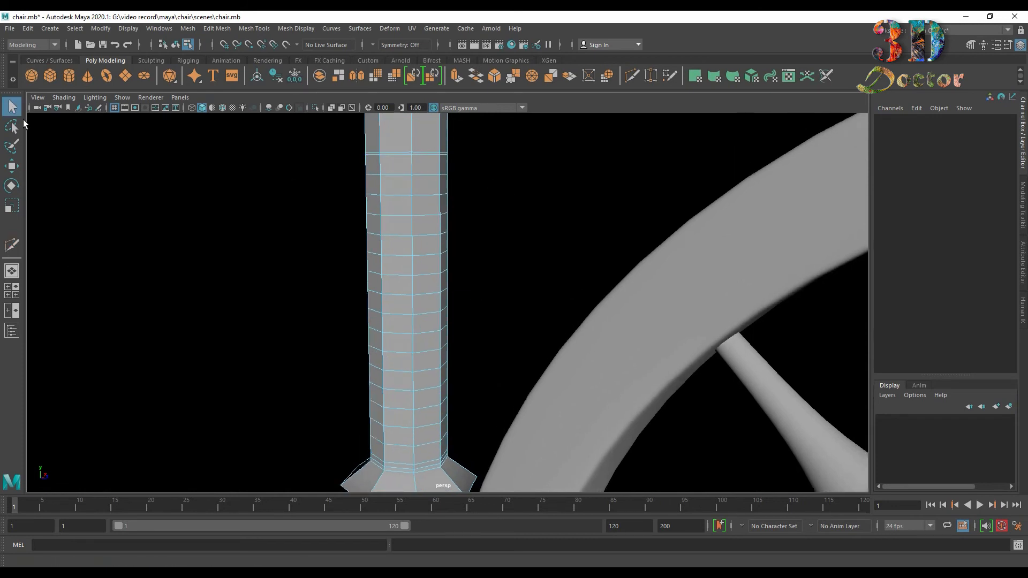
Scale every second edge loop along the post's shaft outward, from just above the ring up to the upper loop, forming stacked ridges.
{"action": "middle_click_drag", "start_coordinate": [439, 430], "coordinate": [435, 377], "text": "alt"}
{"action": "double_click", "coordinate": [391, 390]}
{"action": "key", "text": "r"}
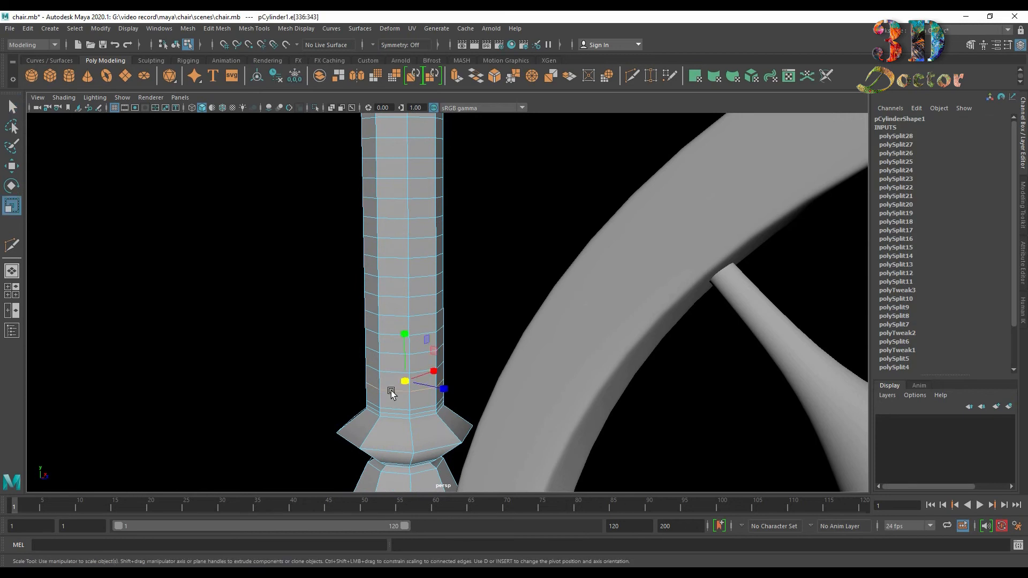
{"action": "left_click_drag", "start_coordinate": [403, 386], "coordinate": [433, 386]}
{"action": "double_click", "coordinate": [394, 353]}
{"action": "left_click_drag", "start_coordinate": [403, 348], "coordinate": [432, 349]}
{"action": "double_click", "coordinate": [397, 314]}
{"action": "left_click_drag", "start_coordinate": [396, 314], "coordinate": [432, 314]}
{"action": "double_click", "coordinate": [393, 274]}
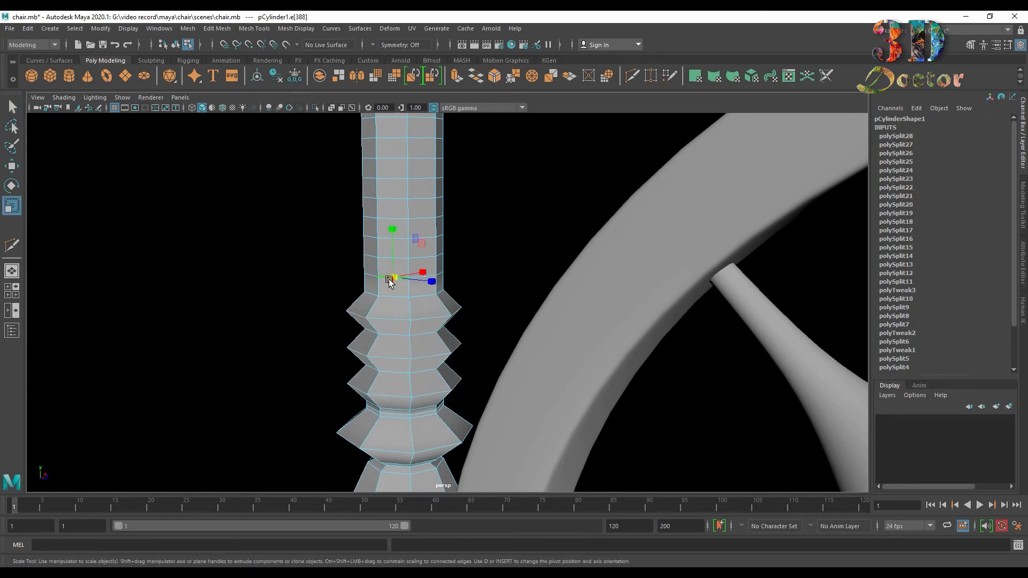
{"action": "left_click_drag", "start_coordinate": [405, 273], "coordinate": [453, 272]}
{"action": "double_click", "coordinate": [406, 238]}
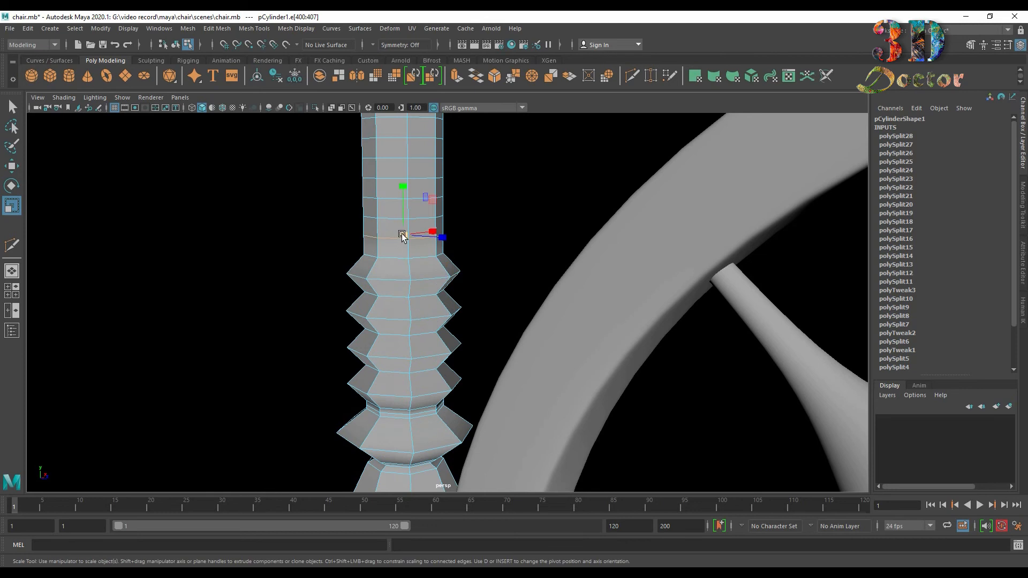
{"action": "left_click_drag", "start_coordinate": [432, 239], "coordinate": [437, 227]}
{"action": "middle_click_drag", "start_coordinate": [436, 228], "coordinate": [387, 262], "text": "alt"}
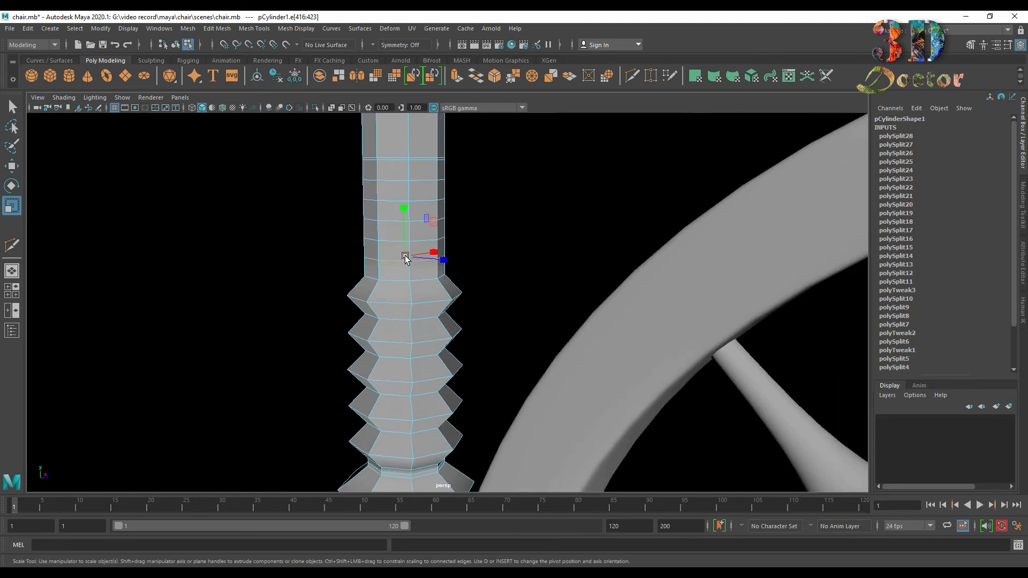
{"action": "left_click_drag", "start_coordinate": [404, 257], "coordinate": [432, 257]}
{"action": "double_click", "coordinate": [393, 220]}
{"action": "left_click_drag", "start_coordinate": [406, 220], "coordinate": [431, 221]}
{"action": "double_click", "coordinate": [384, 180]}
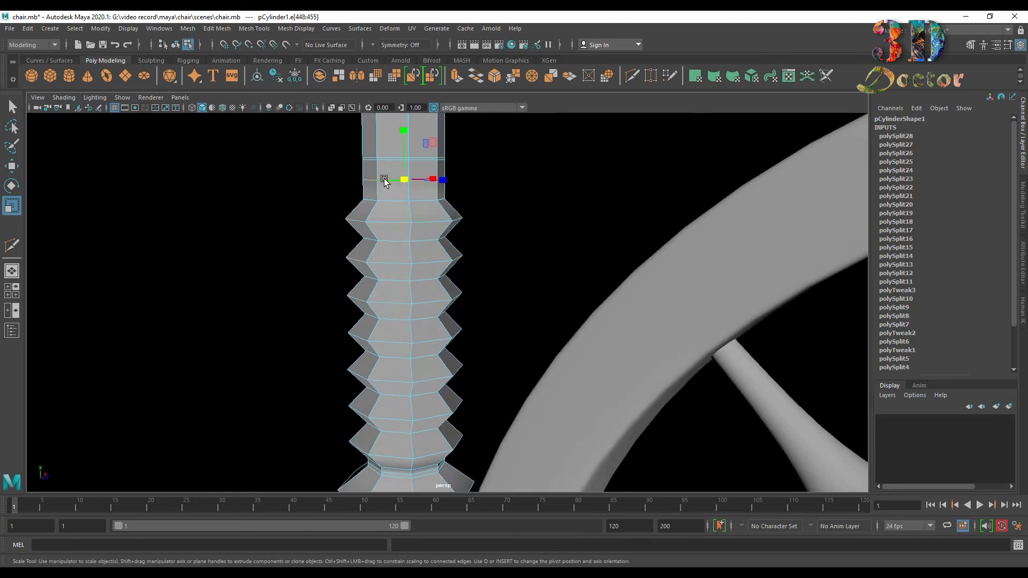
{"action": "left_click_drag", "start_coordinate": [404, 179], "coordinate": [429, 178]}
Turn on smooth preview and scale each ridge's edge loop further outward, from the second ridge down to the ring.
{"action": "key", "text": "3"}
{"action": "double_click", "coordinate": [393, 221]}
{"action": "left_click_drag", "start_coordinate": [405, 219], "coordinate": [428, 220]}
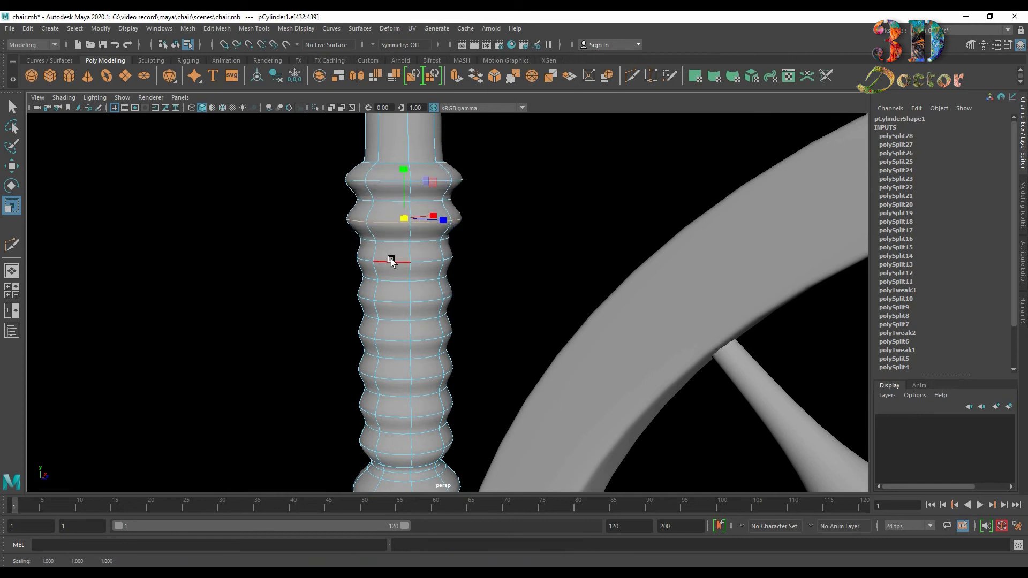
{"action": "double_click", "coordinate": [392, 260]}
{"action": "left_click_drag", "start_coordinate": [404, 259], "coordinate": [428, 259]}
{"action": "middle_click_drag", "start_coordinate": [450, 298], "coordinate": [455, 258], "text": "alt"}
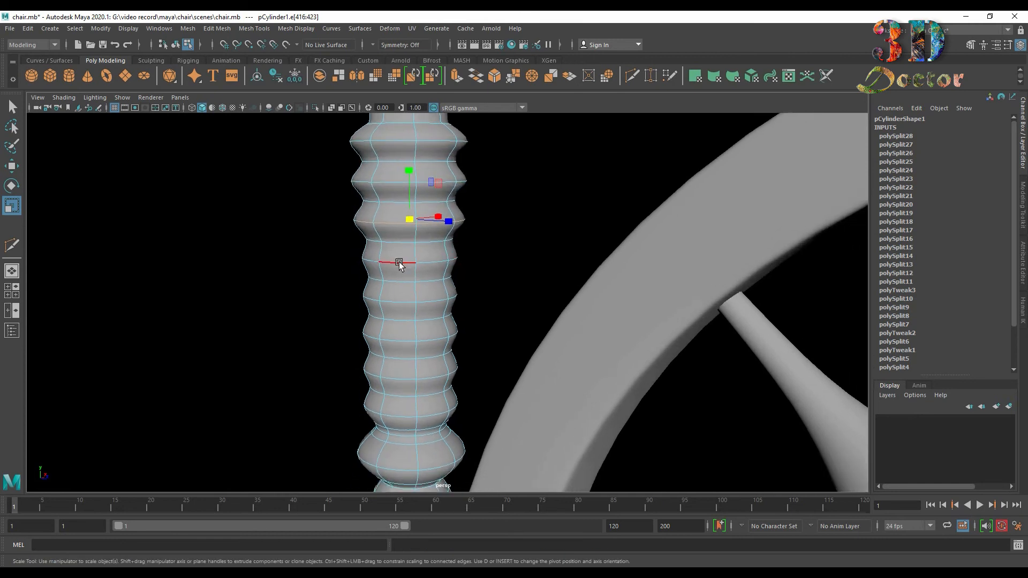
{"action": "double_click", "coordinate": [399, 263]}
{"action": "left_click_drag", "start_coordinate": [408, 258], "coordinate": [422, 257]}
{"action": "double_click", "coordinate": [394, 301]}
{"action": "left_click_drag", "start_coordinate": [409, 294], "coordinate": [423, 295]}
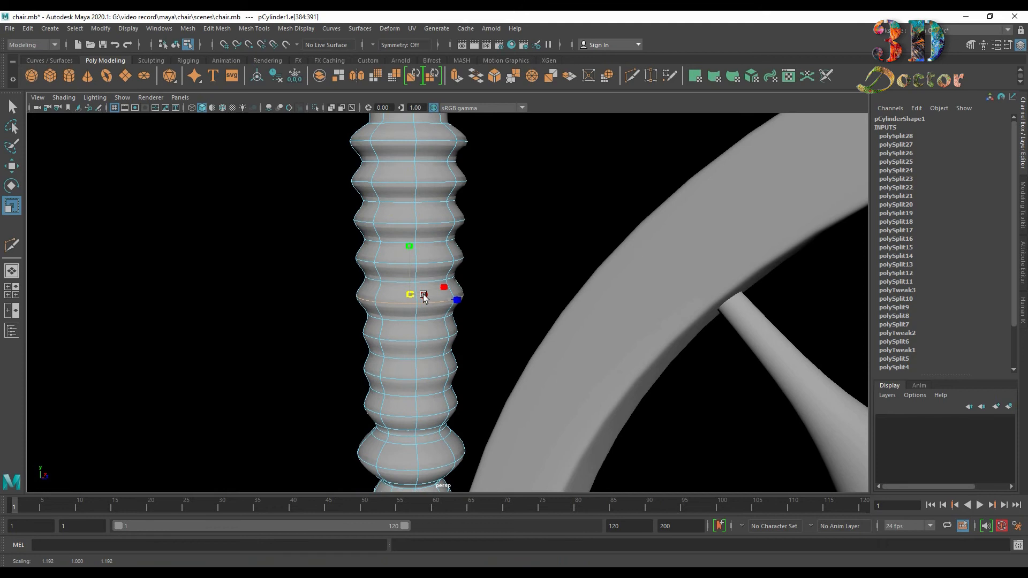
{"action": "double_click", "coordinate": [394, 338]}
{"action": "left_click_drag", "start_coordinate": [411, 332], "coordinate": [424, 332]}
{"action": "double_click", "coordinate": [403, 378]}
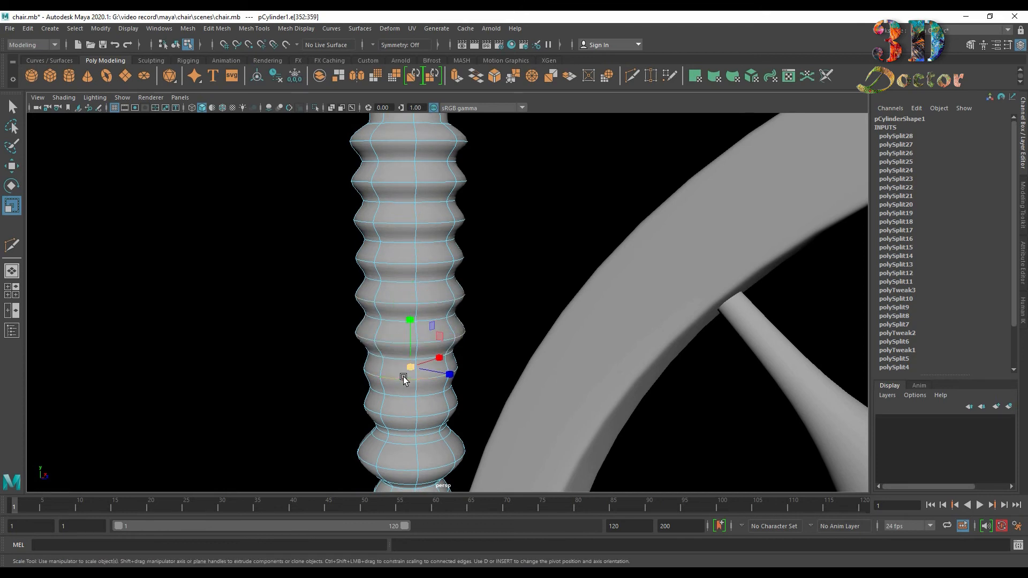
{"action": "left_click_drag", "start_coordinate": [411, 367], "coordinate": [432, 367]}
{"action": "double_click", "coordinate": [400, 416]}
{"action": "left_click_drag", "start_coordinate": [411, 403], "coordinate": [424, 403]}
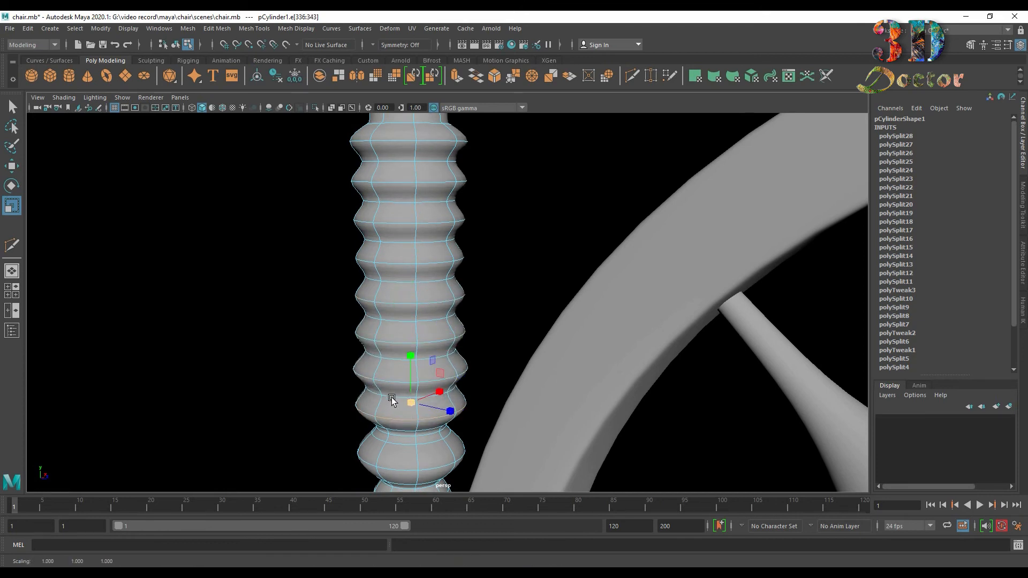
Scale the groove edge loops between the ridges slightly inward, working from the bottom ridge up to the top one.
{"action": "left_click_drag", "start_coordinate": [303, 351], "coordinate": [348, 320], "text": "alt"}
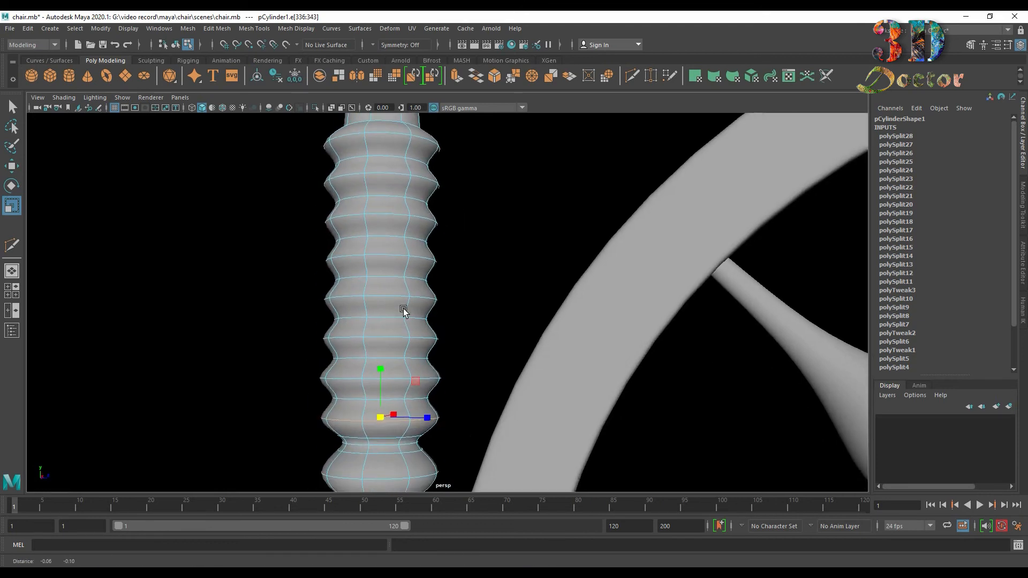
{"action": "double_click", "coordinate": [347, 399]}
{"action": "left_click_drag", "start_coordinate": [381, 397], "coordinate": [374, 399]}
{"action": "double_click", "coordinate": [363, 358]}
{"action": "left_click_drag", "start_coordinate": [380, 358], "coordinate": [375, 358]}
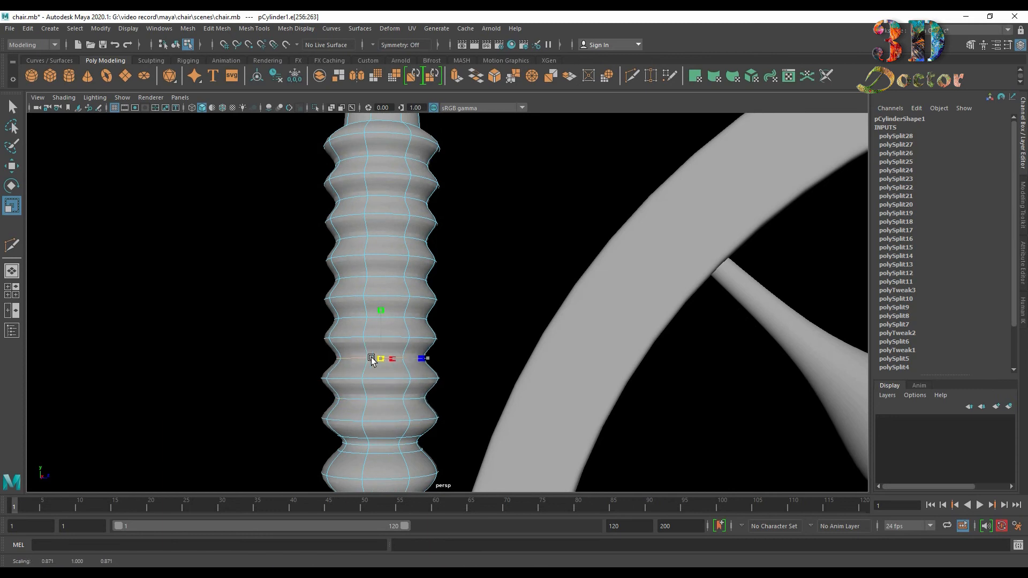
{"action": "double_click", "coordinate": [375, 322]}
{"action": "double_click", "coordinate": [355, 277]}
{"action": "left_click_drag", "start_coordinate": [381, 283], "coordinate": [378, 283]}
{"action": "middle_click_drag", "start_coordinate": [392, 285], "coordinate": [400, 373], "text": "alt"}
{"action": "double_click", "coordinate": [363, 323]}
{"action": "left_click_drag", "start_coordinate": [388, 325], "coordinate": [384, 325]}
{"action": "double_click", "coordinate": [360, 282]}
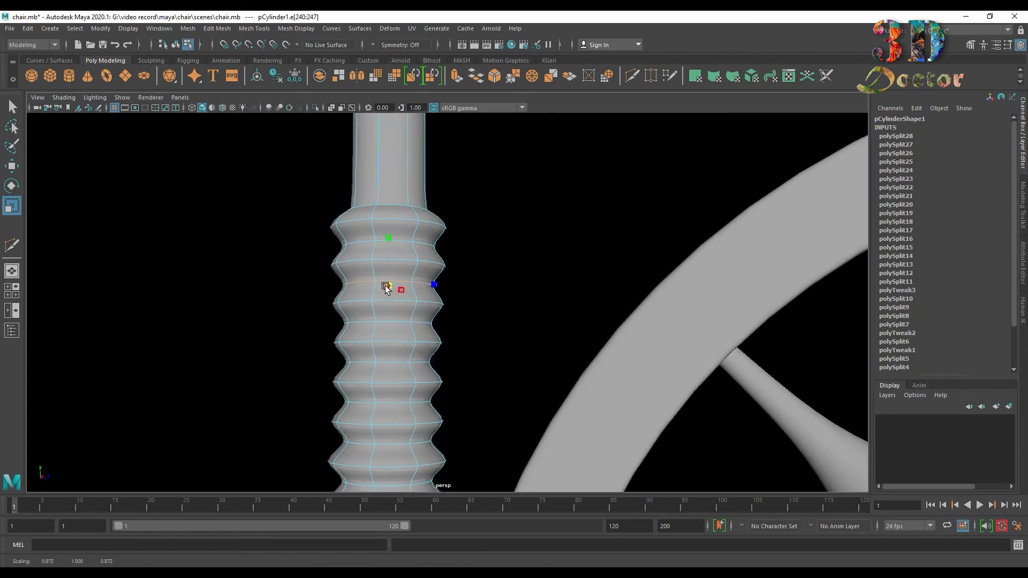
{"action": "left_click_drag", "start_coordinate": [390, 286], "coordinate": [387, 286]}
{"action": "double_click", "coordinate": [362, 239]}
{"action": "left_click_drag", "start_coordinate": [386, 249], "coordinate": [384, 250]}
Return to object mode, reselect the post, turn off its smooth preview and switch back to edge selection.
{"action": "scroll", "coordinate": [474, 219], "scroll_direction": "down", "scroll_amount": 3}
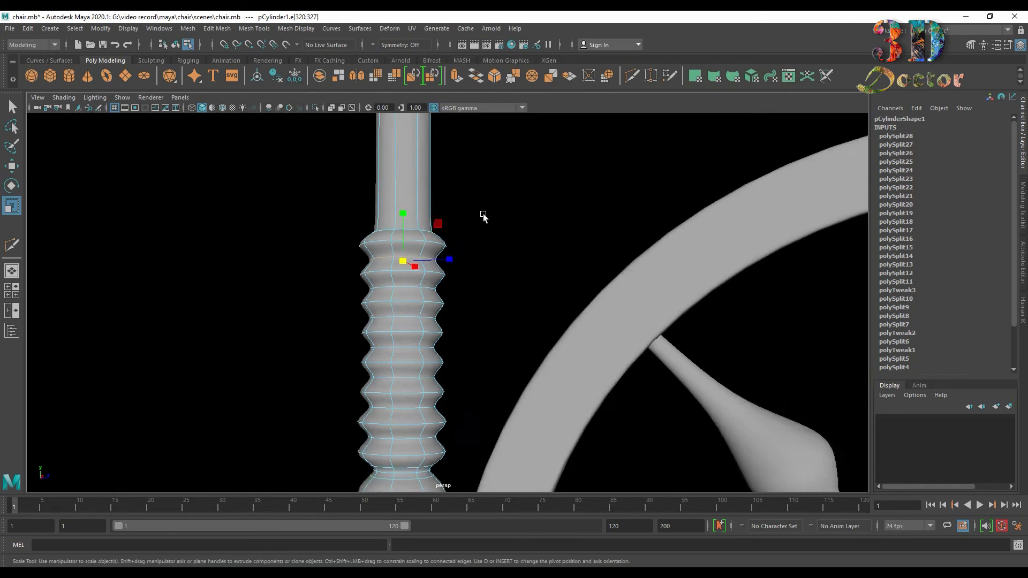
{"action": "right_click_drag", "start_coordinate": [482, 213], "coordinate": [546, 188]}
{"action": "left_click_drag", "start_coordinate": [546, 188], "coordinate": [486, 282], "text": "alt"}
{"action": "scroll", "coordinate": [486, 281], "scroll_direction": "down", "scroll_amount": 2}
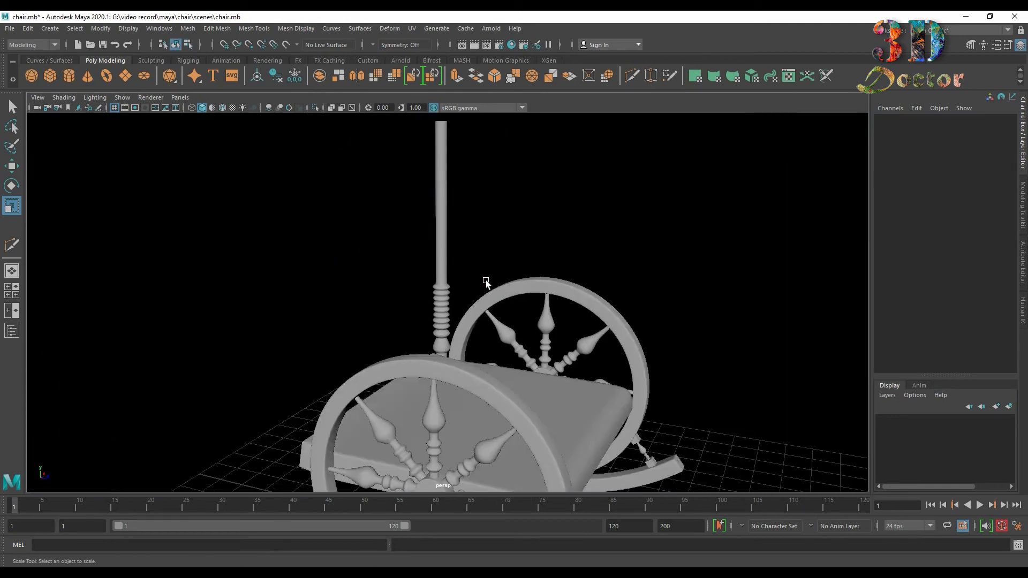
{"action": "scroll", "coordinate": [487, 281], "scroll_direction": "up", "scroll_amount": 8}
{"action": "middle_click_drag", "start_coordinate": [462, 233], "coordinate": [448, 307], "text": "alt"}
{"action": "scroll", "coordinate": [447, 307], "scroll_direction": "up", "scroll_amount": 3}
{"action": "left_click", "coordinate": [447, 315]}
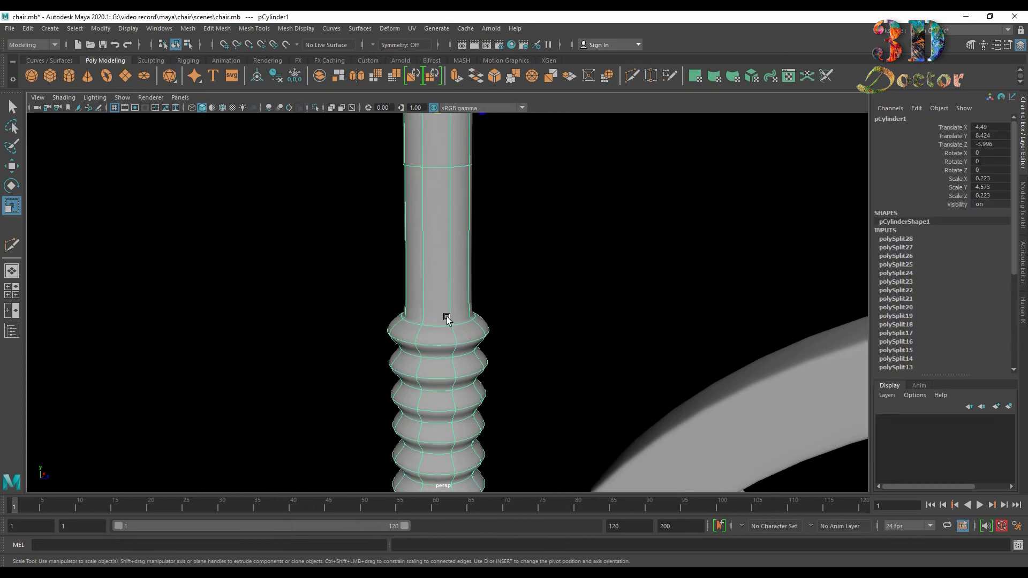
{"action": "key", "text": "1"}
{"action": "scroll", "coordinate": [444, 283], "scroll_direction": "up", "scroll_amount": 3}
{"action": "right_click_drag", "start_coordinate": [444, 282], "coordinate": [443, 253]}
Try scaling the edge loops where the plain shaft meets the top ridge outward, and undo the last changes.
{"action": "left_click", "coordinate": [418, 347]}
{"action": "left_click_drag", "start_coordinate": [426, 323], "coordinate": [477, 322]}
{"action": "left_click_drag", "start_coordinate": [486, 358], "coordinate": [479, 316], "text": "alt"}
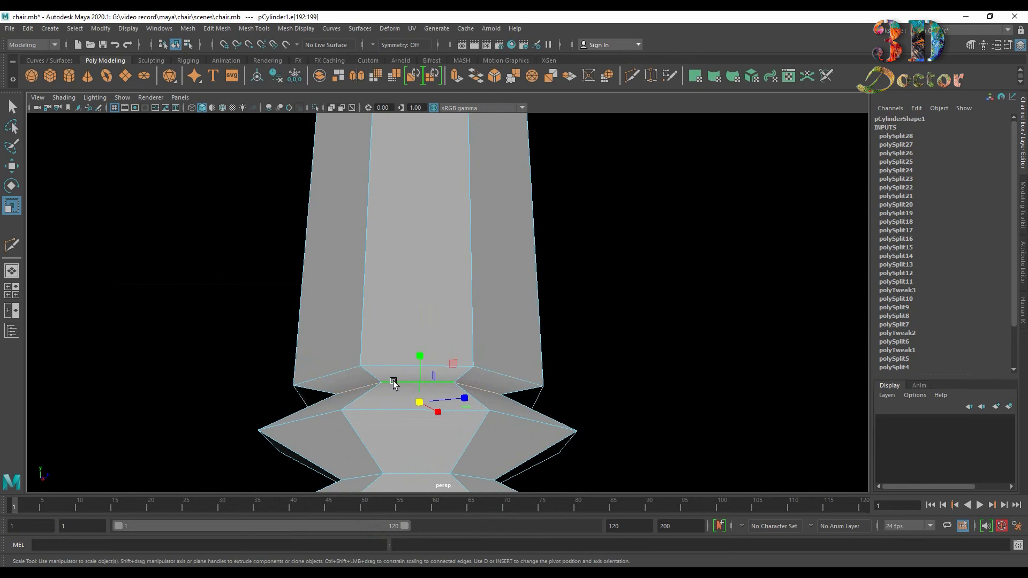
{"action": "double_click", "coordinate": [392, 383]}
{"action": "left_click_drag", "start_coordinate": [420, 403], "coordinate": [500, 409]}
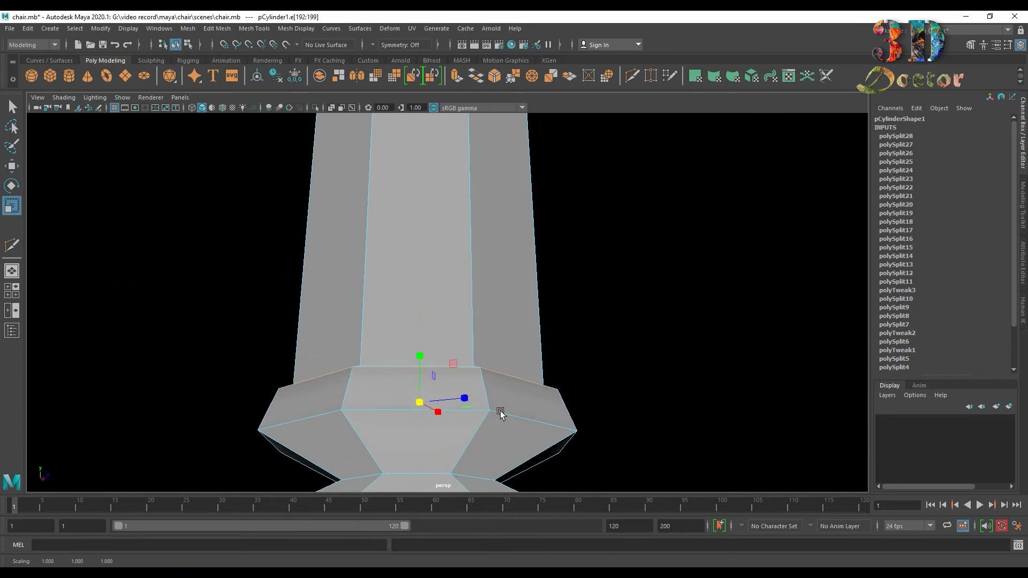
{"action": "key", "text": "ctrl+z"}
{"action": "key", "text": "ctrl+z"}
{"action": "key", "text": "ctrl+z"}
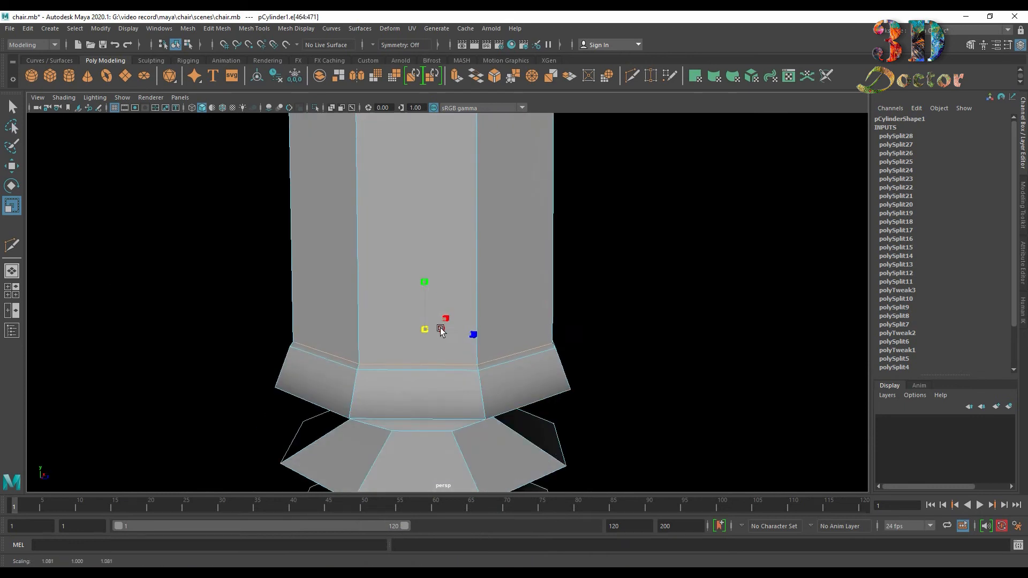
Turn on smooth preview and scale the edge loop at the plain shaft's base outward so the shaft tapers upward.
{"action": "key", "text": "3"}
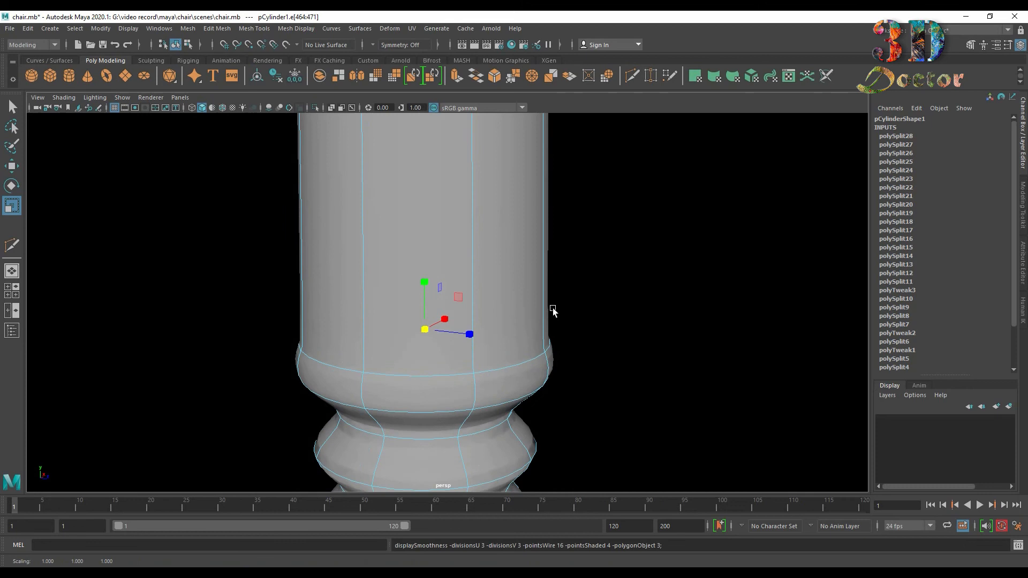
{"action": "left_click", "coordinate": [415, 376]}
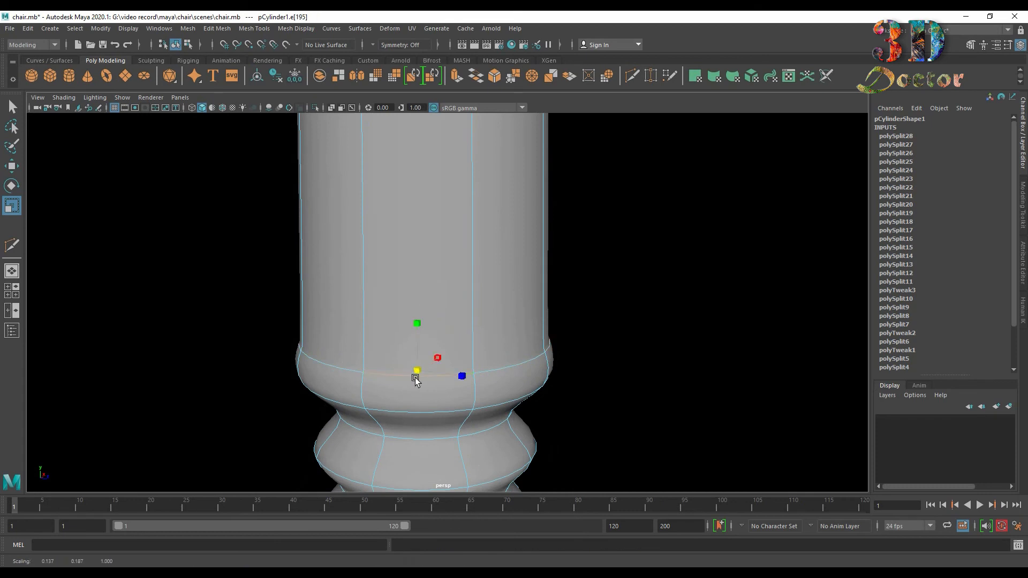
{"action": "double_click", "coordinate": [349, 369], "text": "shift"}
{"action": "left_click_drag", "start_coordinate": [424, 334], "coordinate": [441, 334]}
{"action": "middle_click_drag", "start_coordinate": [585, 321], "coordinate": [589, 447], "text": "alt"}
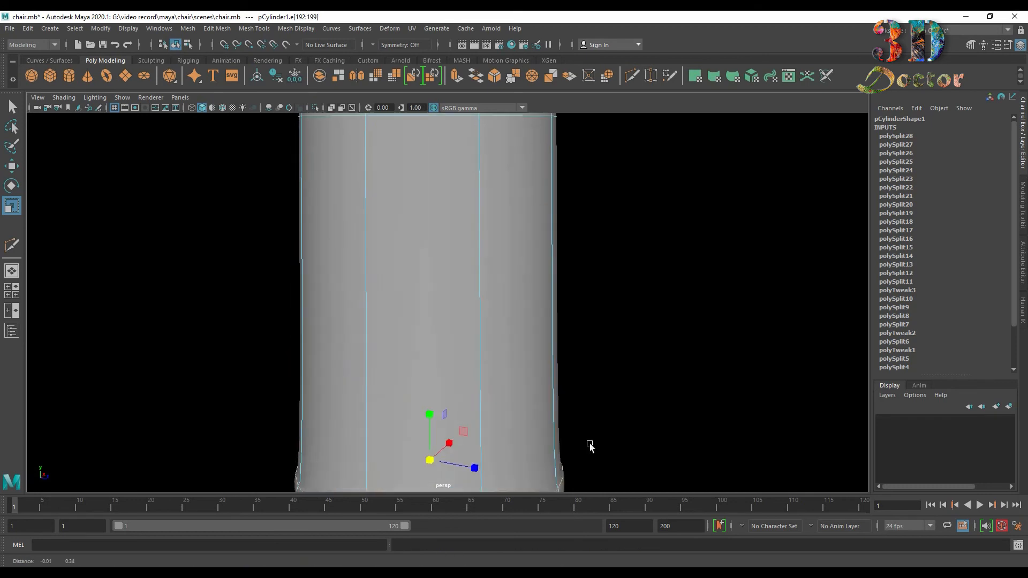
{"action": "scroll", "coordinate": [589, 447], "scroll_direction": "down", "scroll_amount": 3}
{"action": "left_click_drag", "start_coordinate": [434, 406], "coordinate": [444, 406]}
Leave edge editing, deselect the post and examine its tapered shape together with the seat and wheels.
{"action": "scroll", "coordinate": [570, 351], "scroll_direction": "down", "scroll_amount": 4}
{"action": "left_click_drag", "start_coordinate": [595, 337], "coordinate": [578, 321], "text": "alt"}
{"action": "scroll", "coordinate": [542, 325], "scroll_direction": "down", "scroll_amount": 7}
{"action": "scroll", "coordinate": [493, 334], "scroll_direction": "up", "scroll_amount": 4}
{"action": "left_click", "coordinate": [552, 236]}
{"action": "scroll", "coordinate": [557, 272], "scroll_direction": "down", "scroll_amount": 3}
{"action": "right_click_drag", "start_coordinate": [466, 222], "coordinate": [505, 206]}
{"action": "scroll", "coordinate": [568, 199], "scroll_direction": "down", "scroll_amount": 3}
{"action": "left_click", "coordinate": [569, 202]}
{"action": "left_click_drag", "start_coordinate": [569, 202], "coordinate": [526, 264], "text": "alt"}
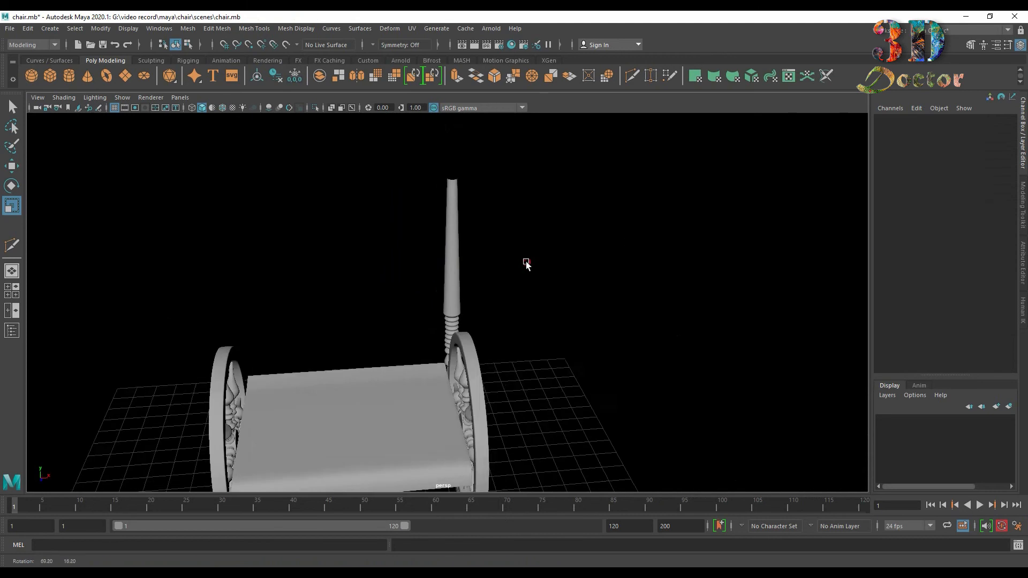
Create a polygon plane and raise it to seat height, about 6.37 in Y.
{"action": "left_click", "coordinate": [125, 76]}
{"action": "scroll", "coordinate": [298, 287], "scroll_direction": "down", "scroll_amount": 3}
{"action": "key", "text": "e"}
{"action": "key", "text": "w"}
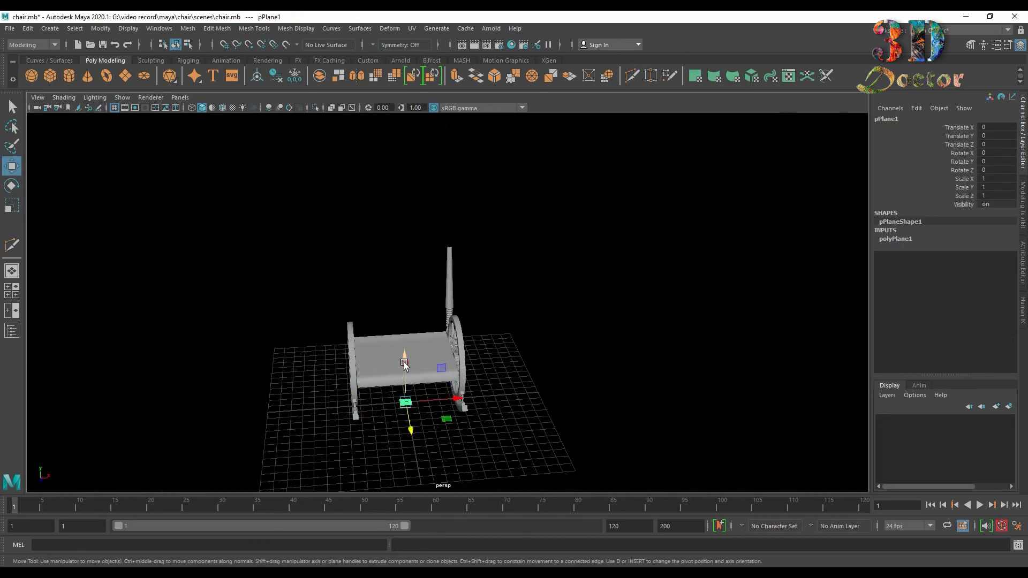
{"action": "left_click_drag", "start_coordinate": [405, 364], "coordinate": [450, 298]}
{"action": "scroll", "coordinate": [419, 320], "scroll_direction": "up", "scroll_amount": 5}
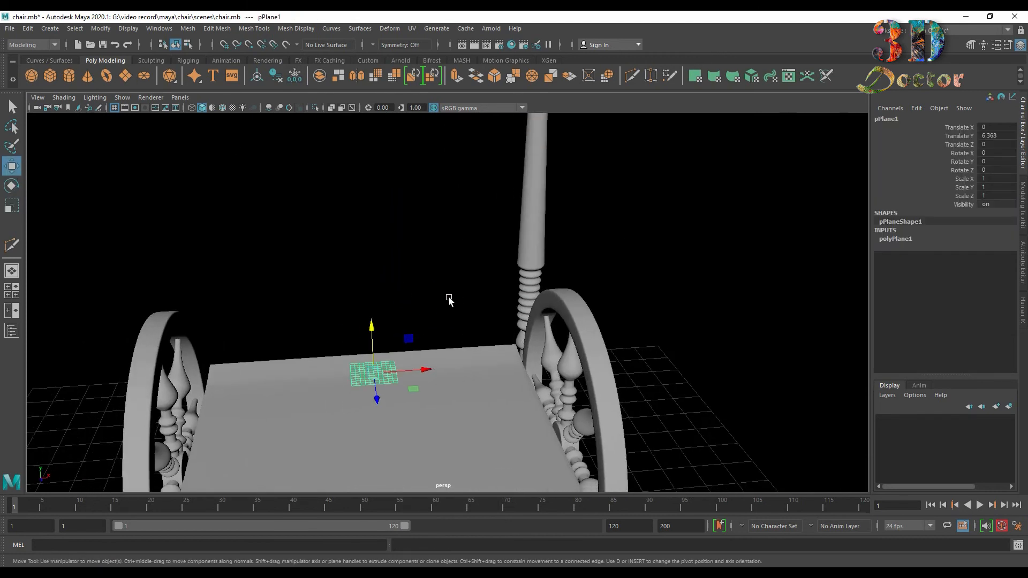
Set the plane's width subdivisions to 1 and scale it into a front-to-back strip, about 0.90 in X and 8.34 in Z.
{"action": "left_click", "coordinate": [899, 239]}
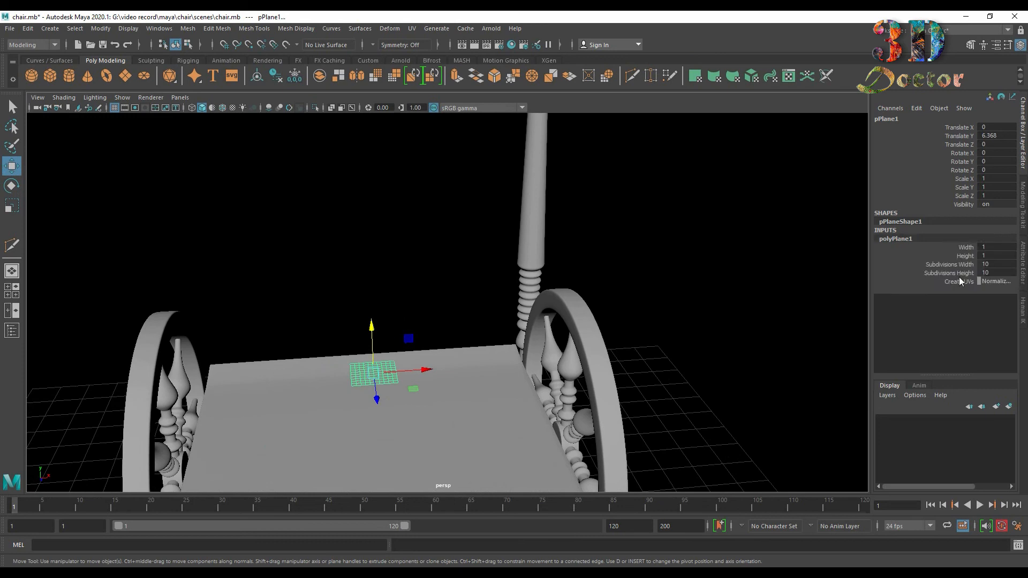
{"action": "left_click", "coordinate": [955, 265]}
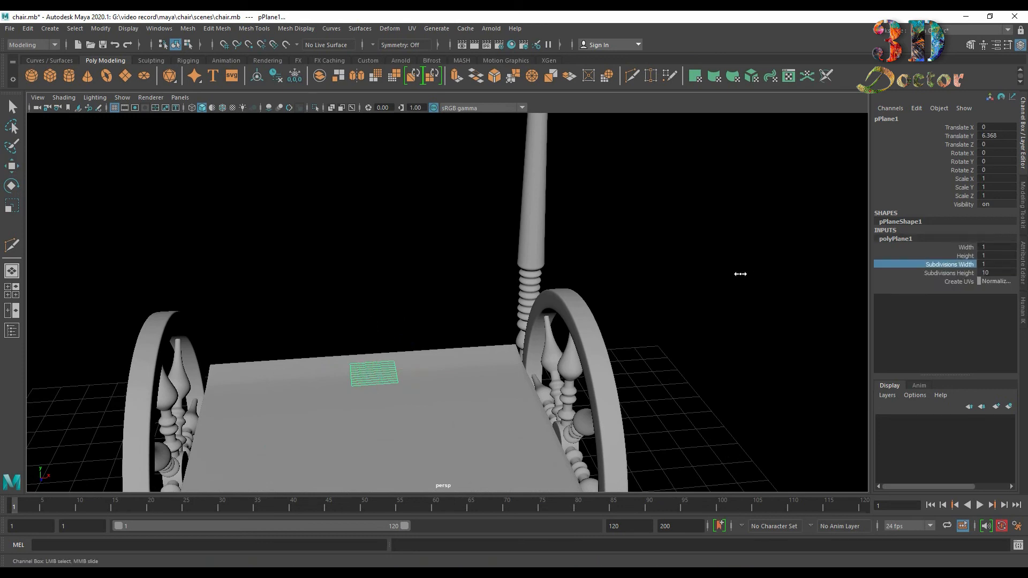
{"action": "key", "text": "r"}
{"action": "left_click_drag", "start_coordinate": [373, 373], "coordinate": [406, 530]}
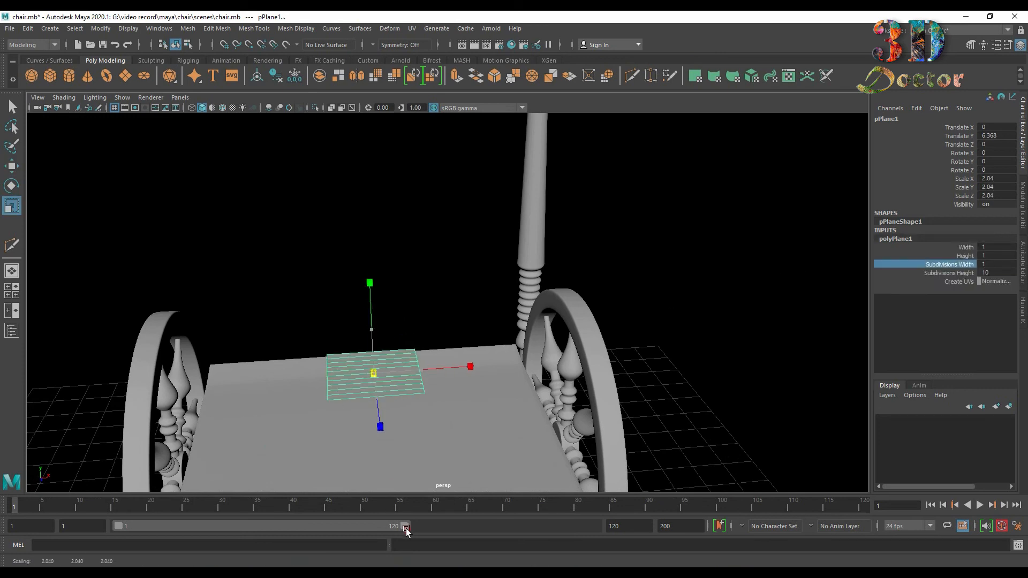
{"action": "left_click_drag", "start_coordinate": [420, 370], "coordinate": [413, 555]}
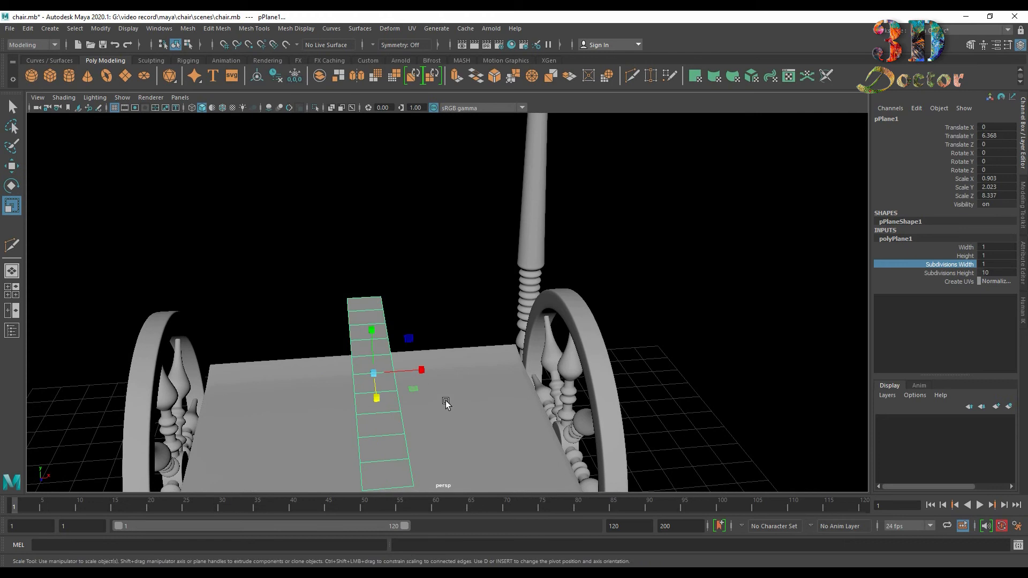
Increase the strip's height subdivisions to divide its length more finely.
{"action": "left_click", "coordinate": [917, 274]}
{"action": "mouse_move", "coordinate": [711, 287]}
{"action": "middle_mouse_down"}
{"action": "mouse_move", "coordinate": [761, 288]}
{"action": "mouse_move", "coordinate": [695, 296]}
{"action": "middle_mouse_up"}
{"action": "scroll", "coordinate": [693, 296], "scroll_direction": "down", "scroll_amount": 2}
{"action": "left_click", "coordinate": [692, 295]}
Move the strip over the wheel on the post's side, to about X 4.59 and Y 7.84.
{"action": "left_click", "coordinate": [385, 342]}
{"action": "key", "text": "w"}
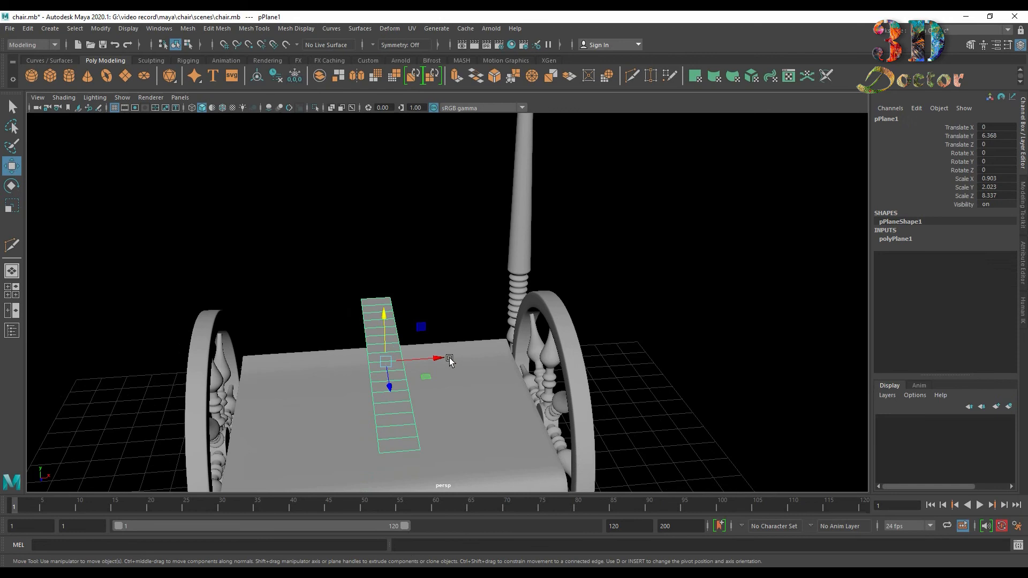
{"action": "left_click_drag", "start_coordinate": [445, 358], "coordinate": [607, 345]}
{"action": "left_click_drag", "start_coordinate": [556, 311], "coordinate": [560, 258]}
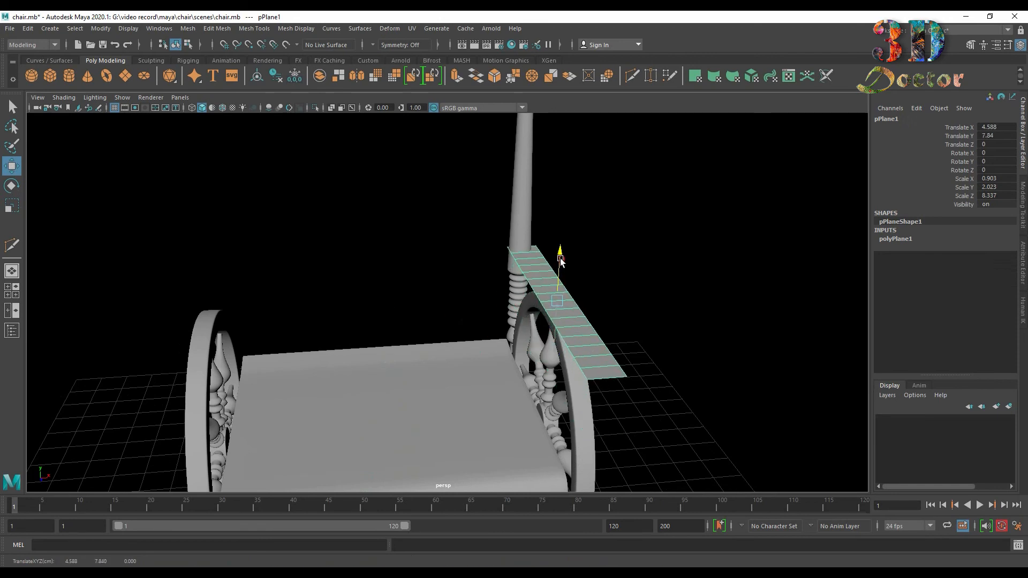
Cut closely spaced pairs of edge loops around the backrest post above the armrest strip, with a single loop midway between them.
{"action": "left_click_drag", "start_coordinate": [455, 273], "coordinate": [628, 339], "text": "alt"}
{"action": "scroll", "coordinate": [559, 262], "scroll_direction": "up", "scroll_amount": 4}
{"action": "left_click_drag", "start_coordinate": [522, 304], "coordinate": [598, 200], "text": "alt"}
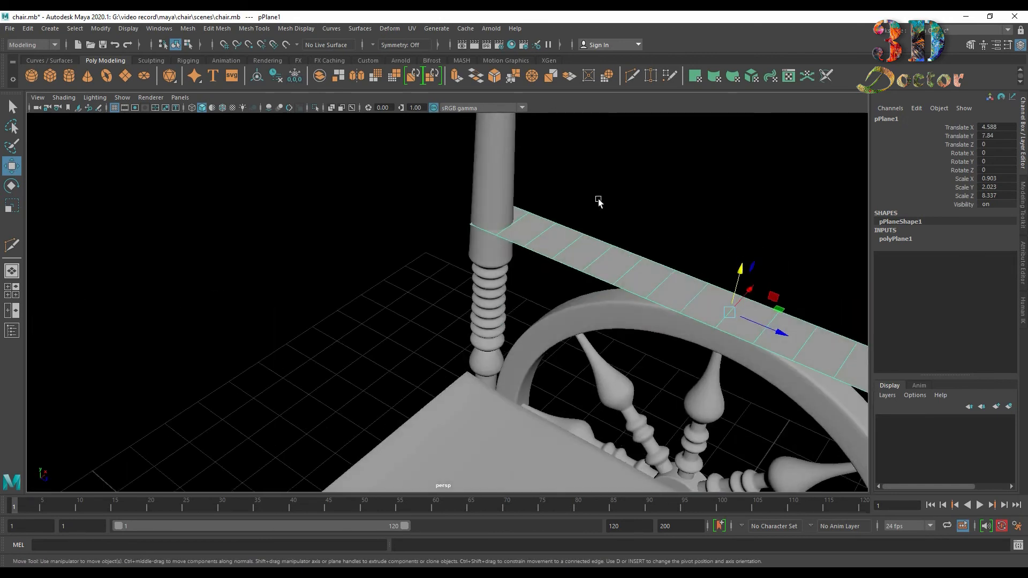
{"action": "left_click_drag", "start_coordinate": [504, 299], "coordinate": [317, 455], "text": "alt"}
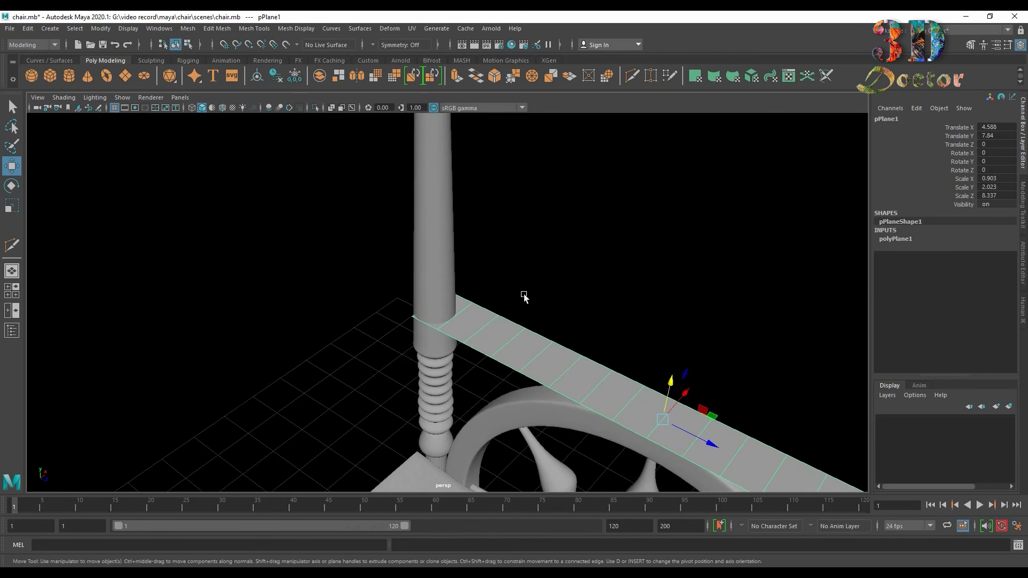
{"action": "left_click_drag", "start_coordinate": [525, 294], "coordinate": [488, 293], "text": "alt"}
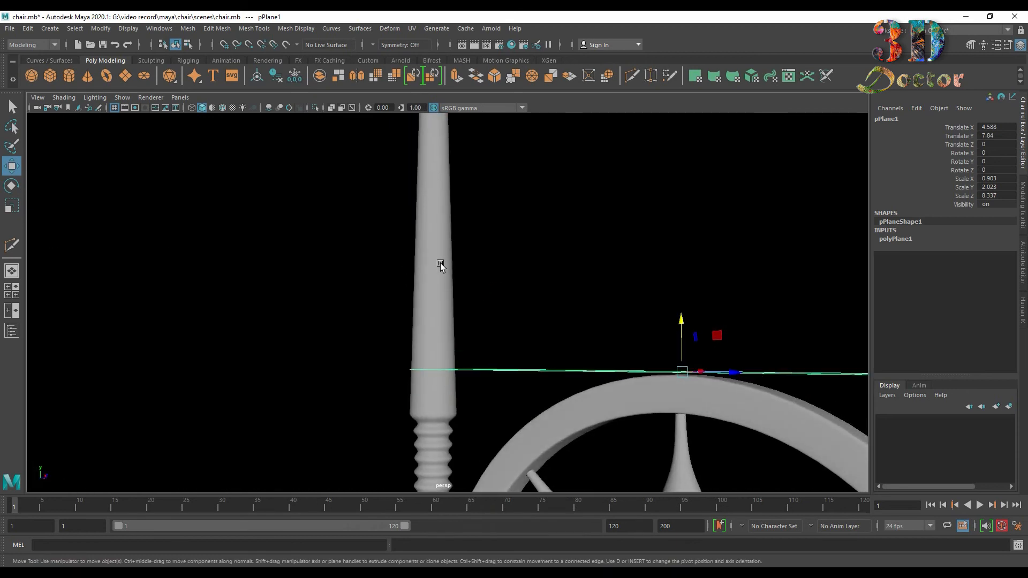
{"action": "left_click", "coordinate": [434, 270]}
{"action": "key", "text": "1"}
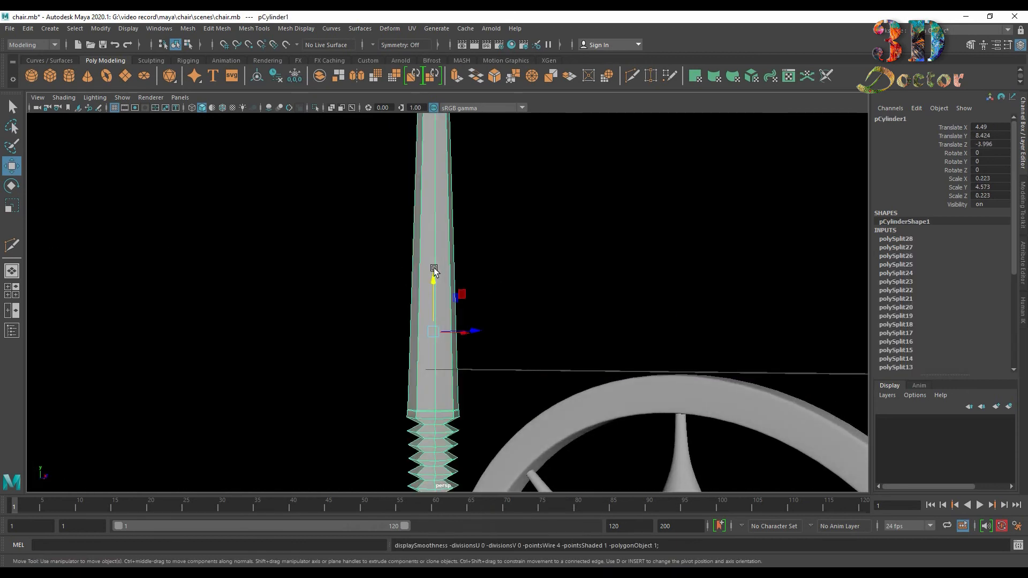
{"action": "left_click_drag", "start_coordinate": [434, 270], "coordinate": [432, 278], "text": "alt"}
{"action": "left_click", "coordinate": [11, 247]}
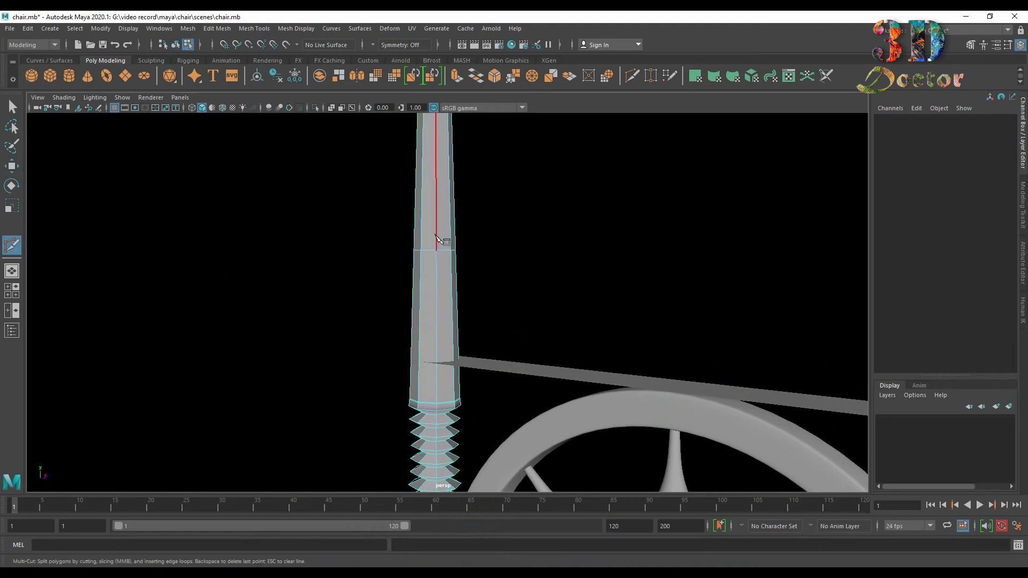
{"action": "scroll", "coordinate": [436, 241], "scroll_direction": "up", "scroll_amount": 5}
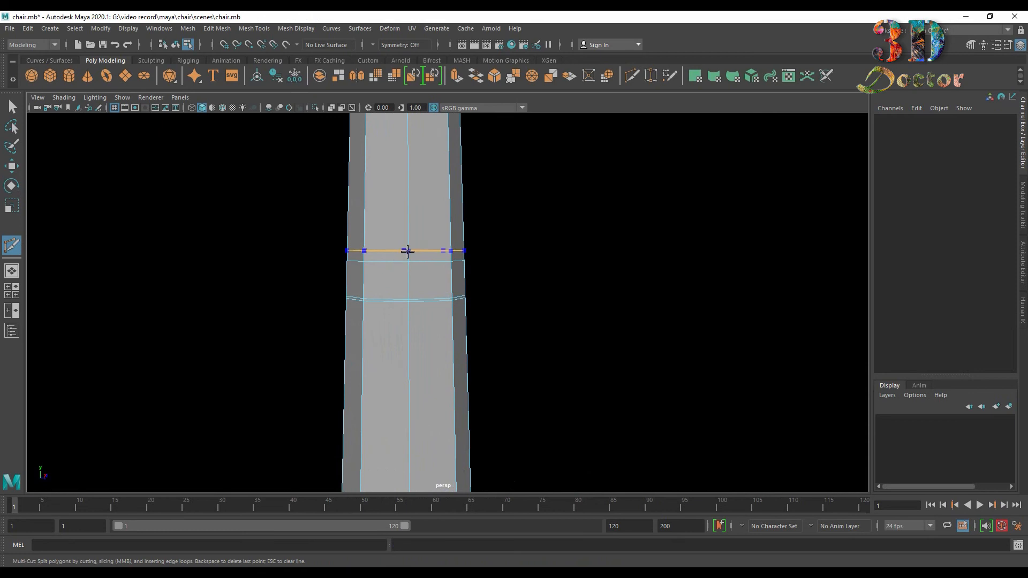
{"action": "left_click", "coordinate": [408, 260], "text": "ctrl"}
Scale the middle edge loop inward to form a narrow groove in the post, and show the post in smooth preview.
{"action": "left_click", "coordinate": [13, 108]}
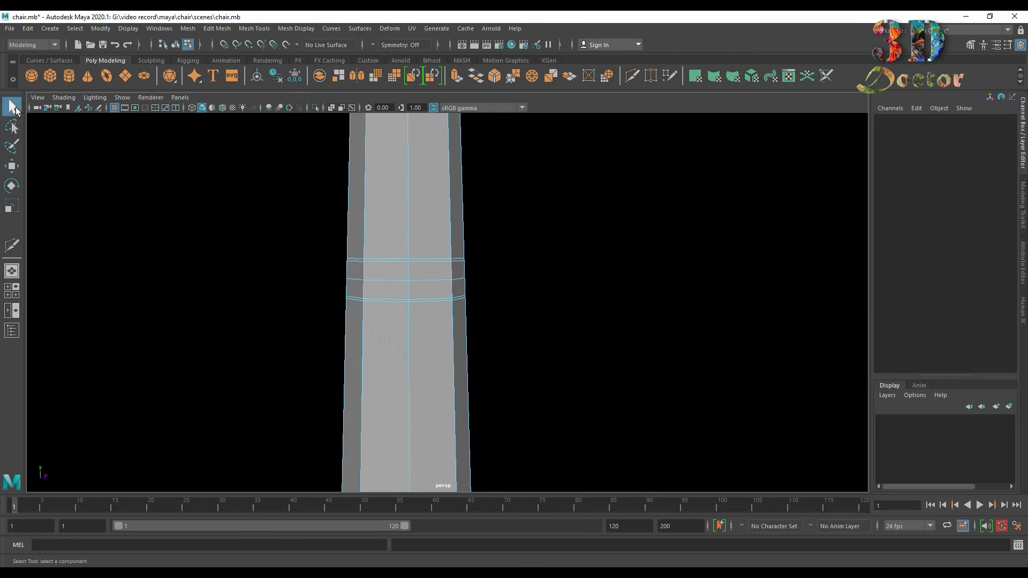
{"action": "double_click", "coordinate": [393, 281]}
{"action": "key", "text": "r"}
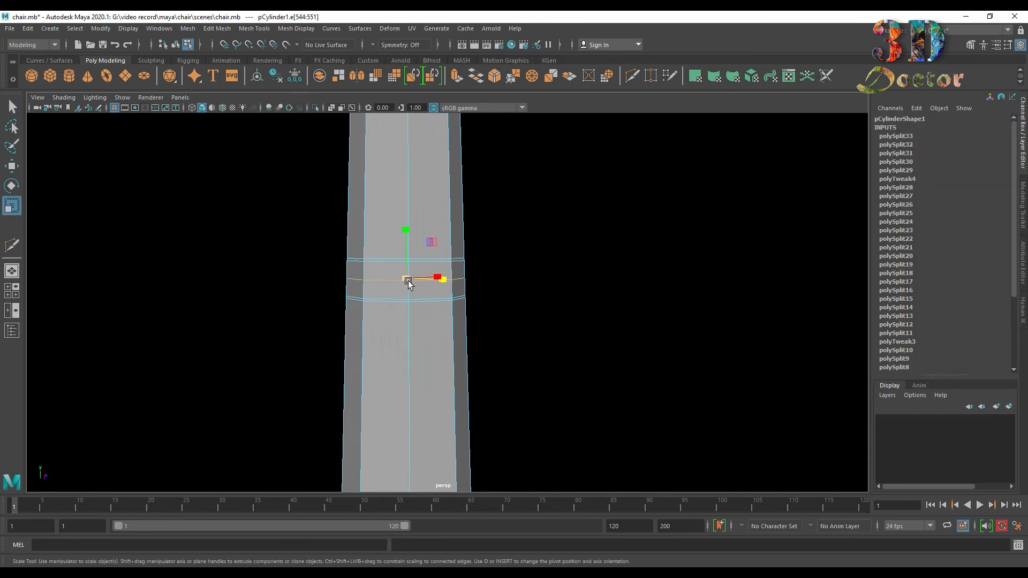
{"action": "left_click_drag", "start_coordinate": [407, 281], "coordinate": [364, 282]}
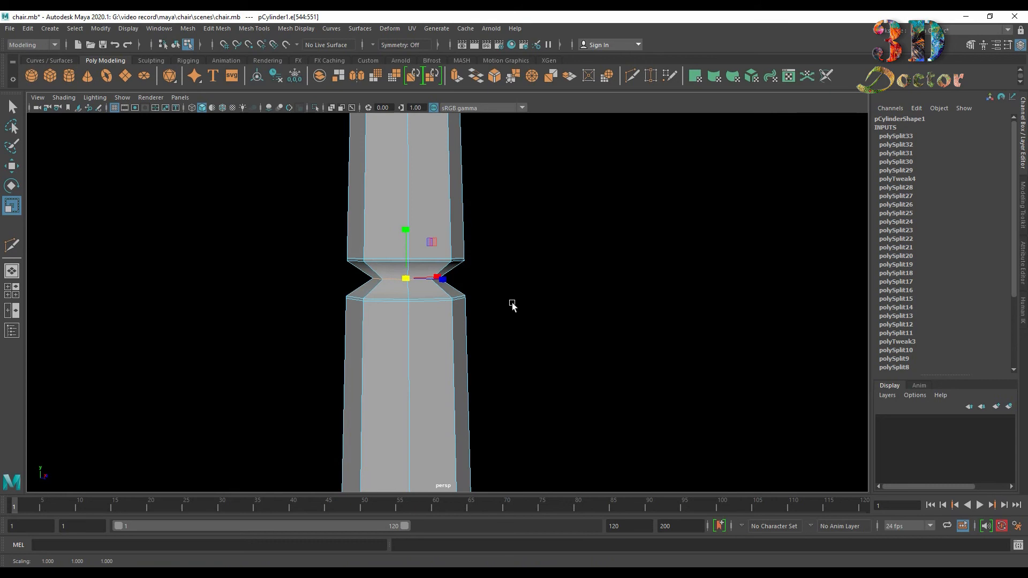
{"action": "key", "text": "3"}
{"action": "right_click_drag", "start_coordinate": [524, 295], "coordinate": [645, 240]}
{"action": "left_click", "coordinate": [645, 239]}
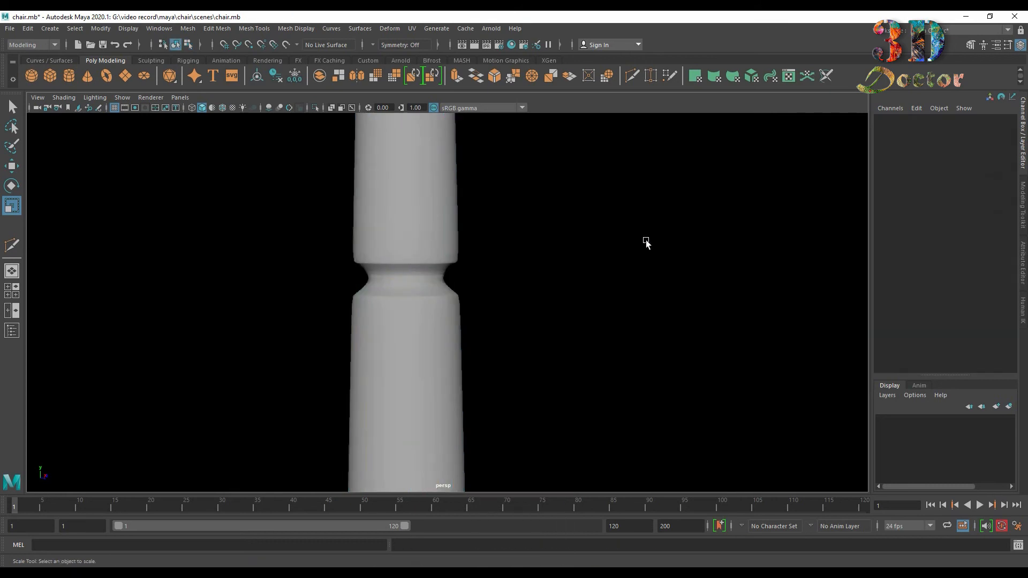
Select the vertices at the post's top end and move them up to lengthen the post slightly.
{"action": "scroll", "coordinate": [645, 240], "scroll_direction": "down", "scroll_amount": 6}
{"action": "left_click_drag", "start_coordinate": [638, 241], "coordinate": [625, 272], "text": "alt"}
{"action": "scroll", "coordinate": [493, 239], "scroll_direction": "down", "scroll_amount": 5}
{"action": "scroll", "coordinate": [454, 284], "scroll_direction": "up", "scroll_amount": 4}
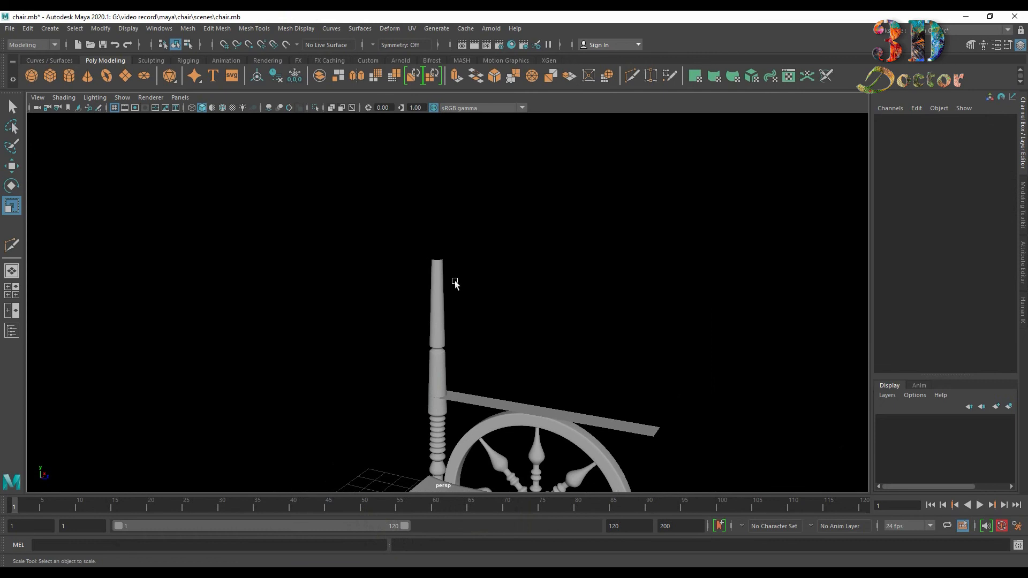
{"action": "left_click", "coordinate": [433, 274]}
{"action": "right_click_drag", "start_coordinate": [433, 274], "coordinate": [389, 217]}
{"action": "left_click_drag", "start_coordinate": [391, 198], "coordinate": [434, 110]}
{"action": "key", "text": "w"}
{"action": "scroll", "coordinate": [479, 244], "scroll_direction": "down", "scroll_amount": 5}
{"action": "left_click_drag", "start_coordinate": [483, 251], "coordinate": [444, 184], "text": "alt"}
{"action": "mouse_move", "coordinate": [467, 279]}
{"action": "left_mouse_down", "text": "alt"}
{"action": "mouse_move", "coordinate": [493, 289]}
{"action": "mouse_move", "coordinate": [459, 284]}
{"action": "left_mouse_up", "text": "alt"}
{"action": "left_click_drag", "start_coordinate": [444, 180], "coordinate": [445, 173]}
{"action": "scroll", "coordinate": [469, 275], "scroll_direction": "up", "scroll_amount": 3}
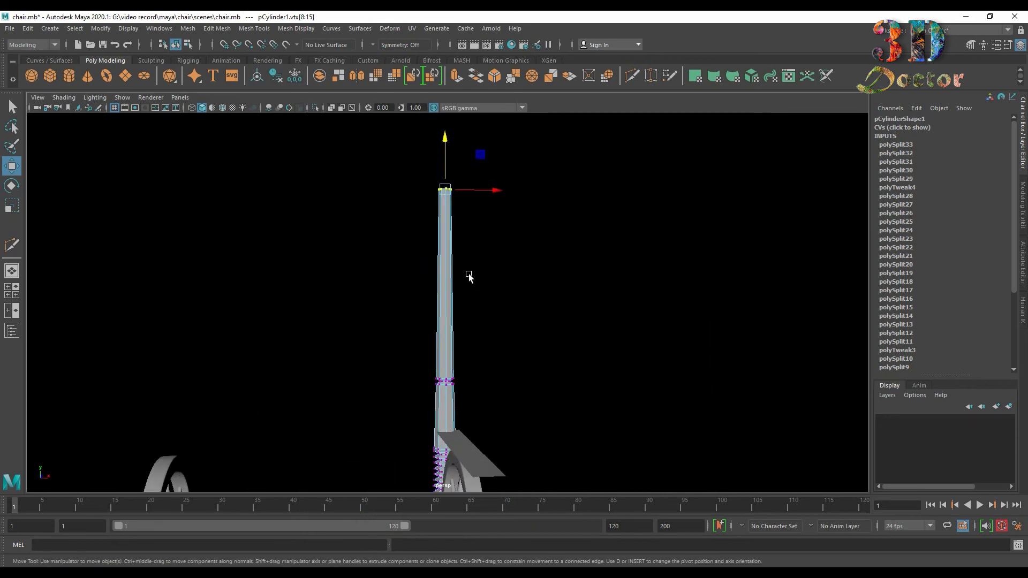
{"action": "left_click_drag", "start_coordinate": [468, 274], "coordinate": [472, 296], "text": "alt"}
{"action": "scroll", "coordinate": [472, 297], "scroll_direction": "down", "scroll_amount": 2}
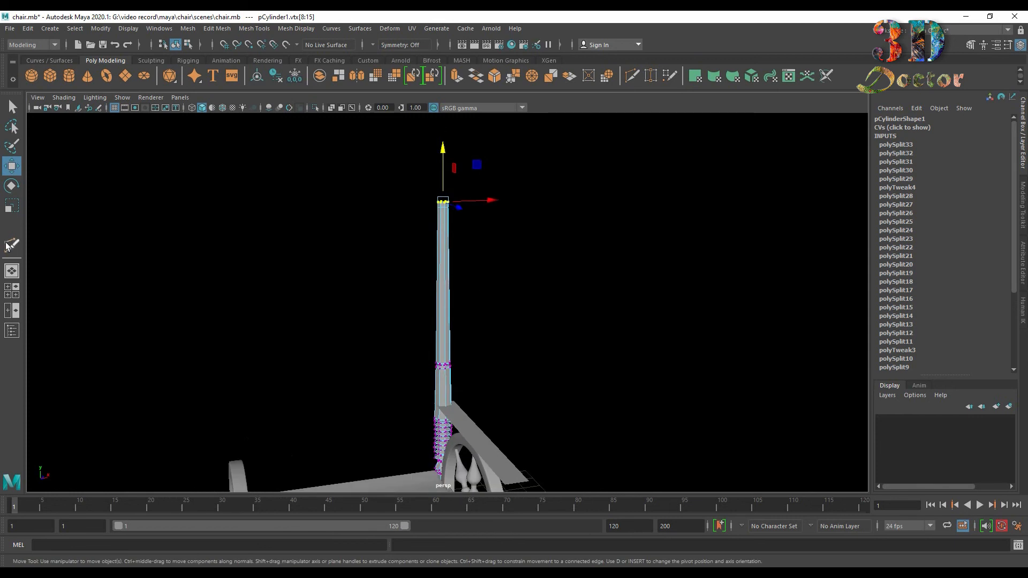
Cut an edge loop around the upper part of the post, between the groove and the top end.
{"action": "left_click", "coordinate": [12, 245]}
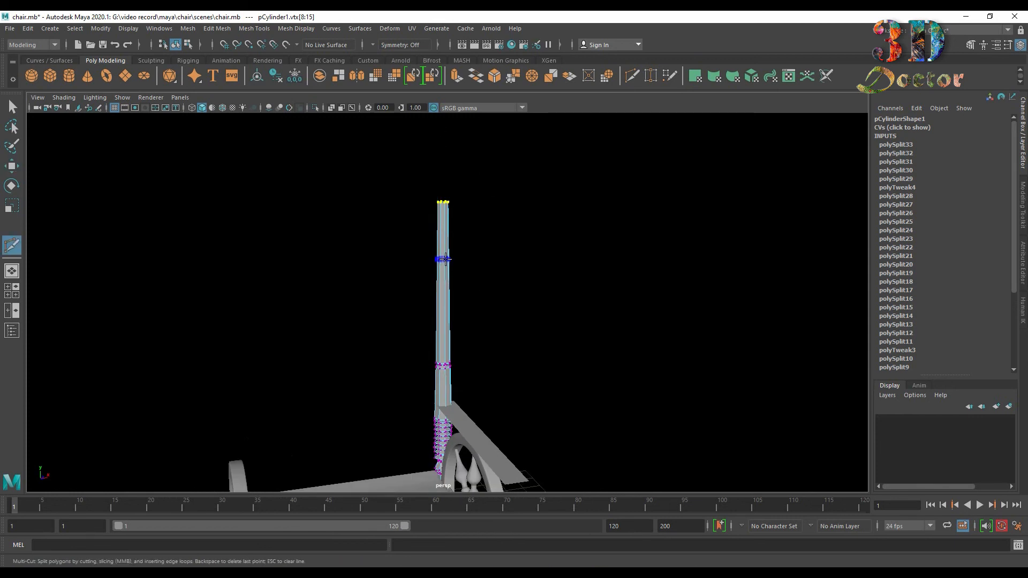
{"action": "left_click", "coordinate": [444, 263]}
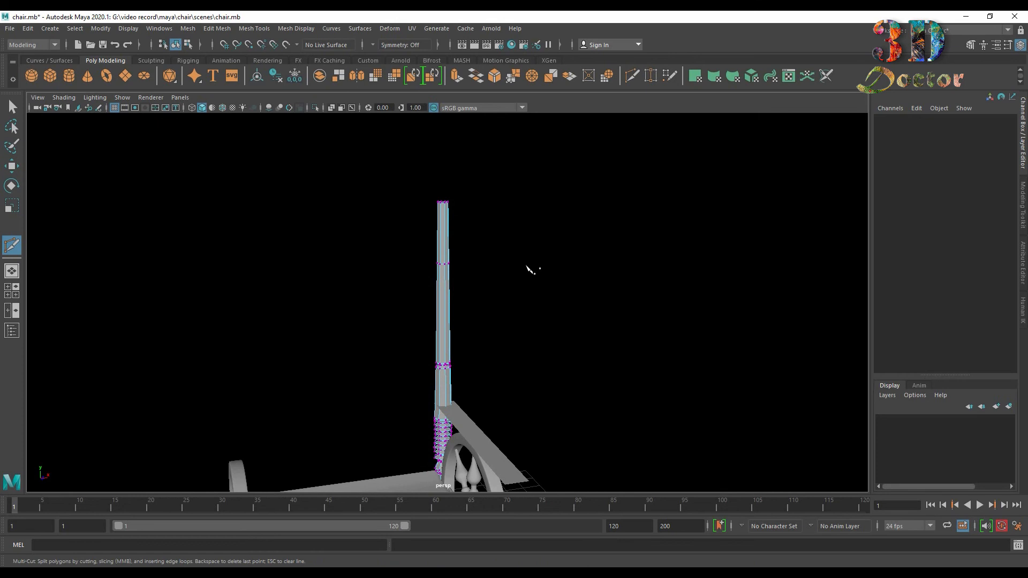
{"action": "scroll", "coordinate": [530, 271], "scroll_direction": "up", "scroll_amount": 3}
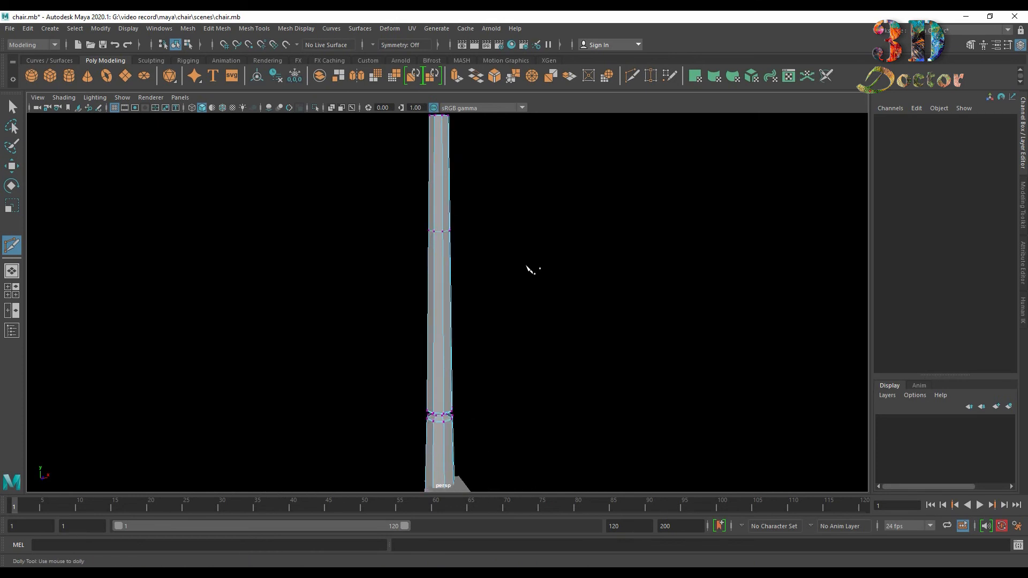
Turn off the post's smooth preview, double the upper edge loop, and cut a band of edge loops just above the groove.
{"action": "key", "text": "1"}
{"action": "right_click_drag", "start_coordinate": [431, 259], "coordinate": [518, 217]}
{"action": "scroll", "coordinate": [511, 267], "scroll_direction": "up", "scroll_amount": 2}
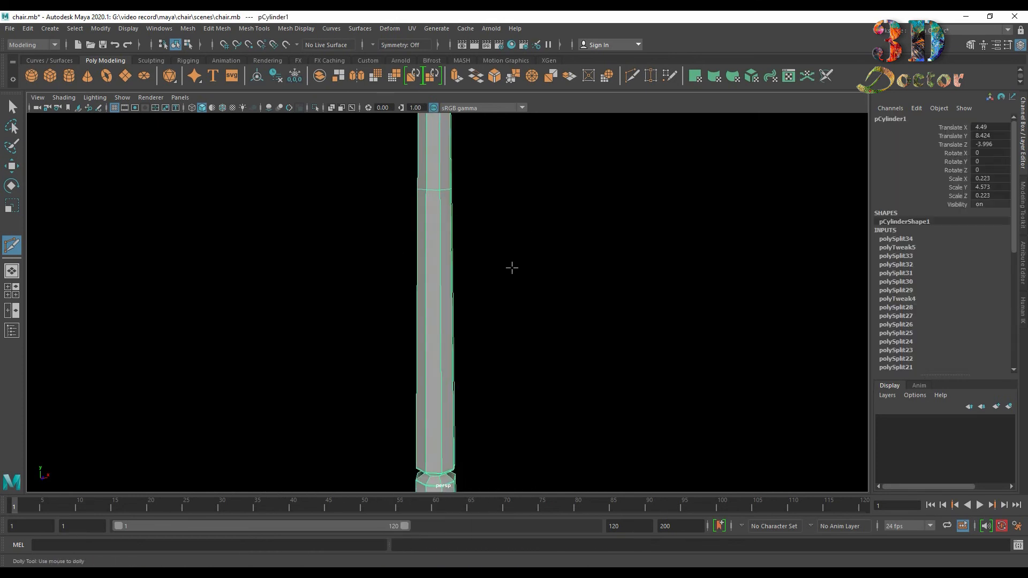
{"action": "left_click_drag", "start_coordinate": [467, 347], "coordinate": [511, 336], "text": "alt"}
{"action": "left_click", "coordinate": [10, 251]}
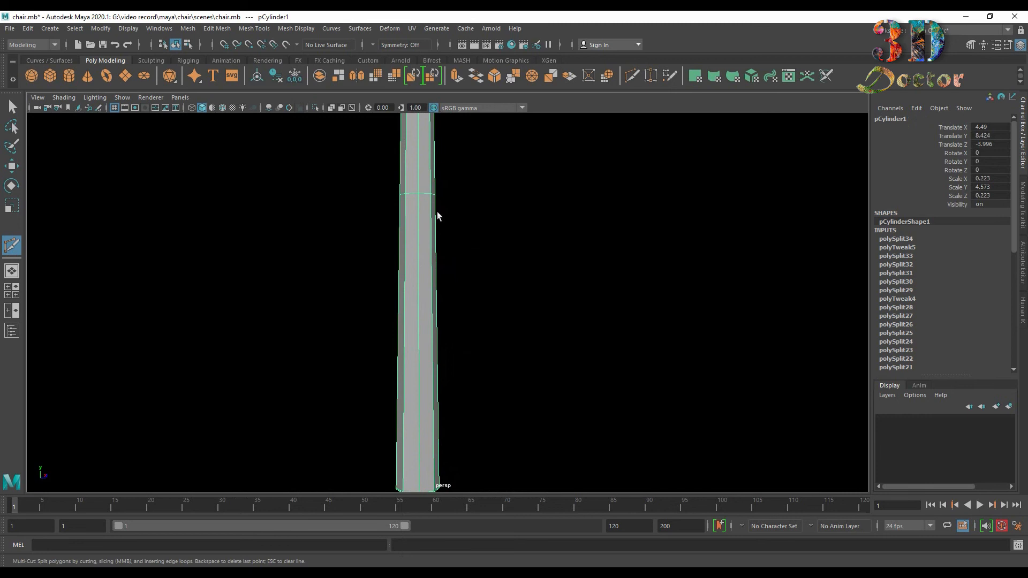
{"action": "left_click", "coordinate": [485, 192]}
{"action": "left_click", "coordinate": [11, 108]}
{"action": "left_click", "coordinate": [421, 232]}
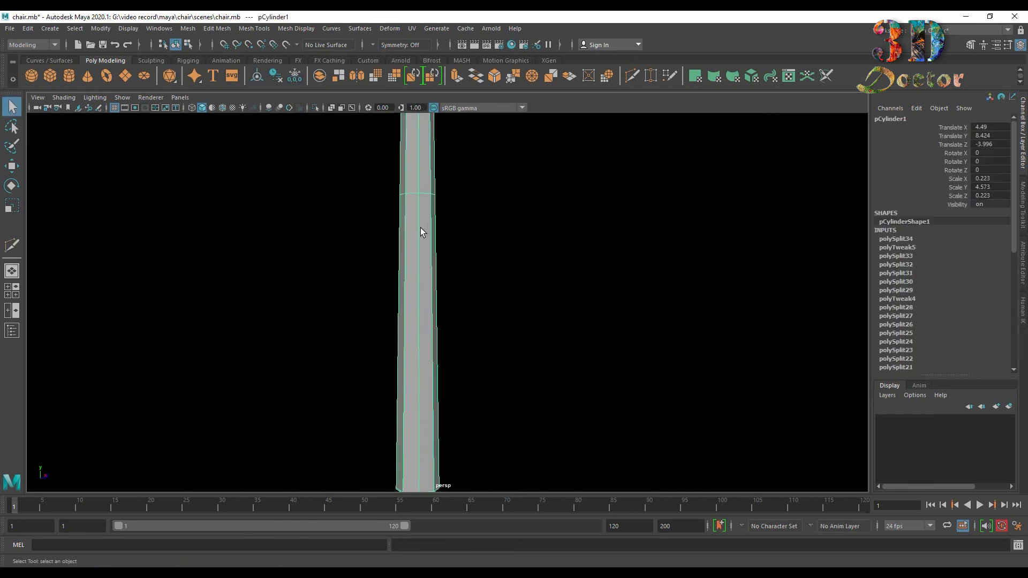
{"action": "left_click", "coordinate": [10, 247]}
{"action": "scroll", "coordinate": [497, 241], "scroll_direction": "down", "scroll_amount": 3}
{"action": "scroll", "coordinate": [470, 270], "scroll_direction": "up", "scroll_amount": 5}
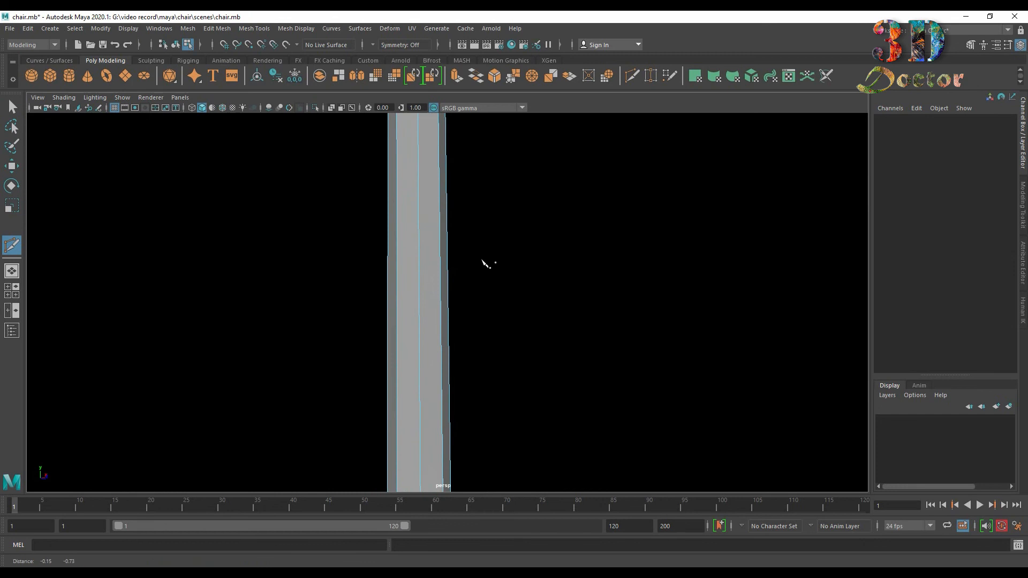
{"action": "middle_click_drag", "start_coordinate": [484, 266], "coordinate": [484, 406], "text": "alt"}
{"action": "scroll", "coordinate": [484, 407], "scroll_direction": "up", "scroll_amount": 3}
{"action": "middle_click_drag", "start_coordinate": [553, 410], "coordinate": [407, 410], "text": "alt"}
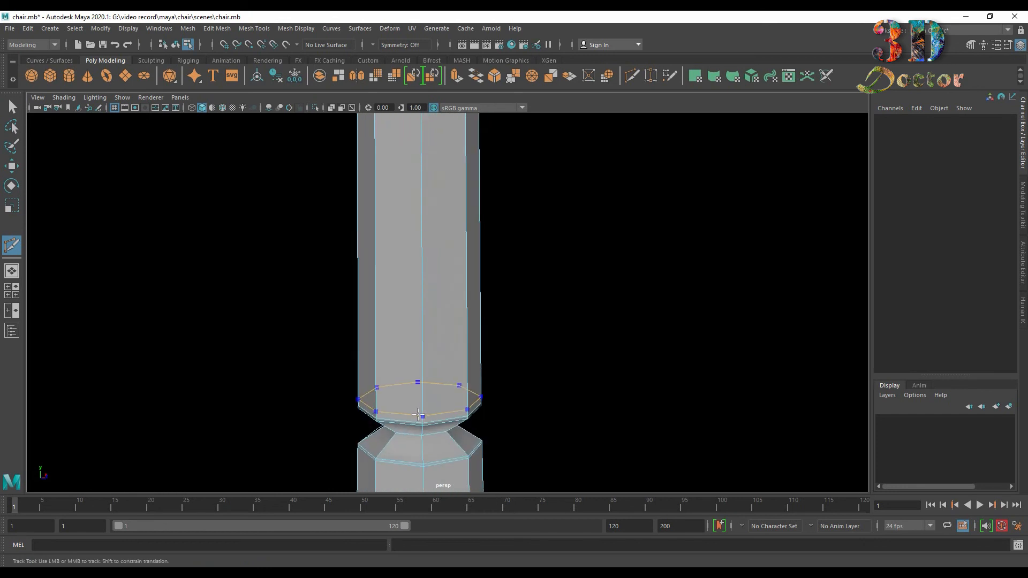
{"action": "left_click", "coordinate": [422, 356], "text": "ctrl"}
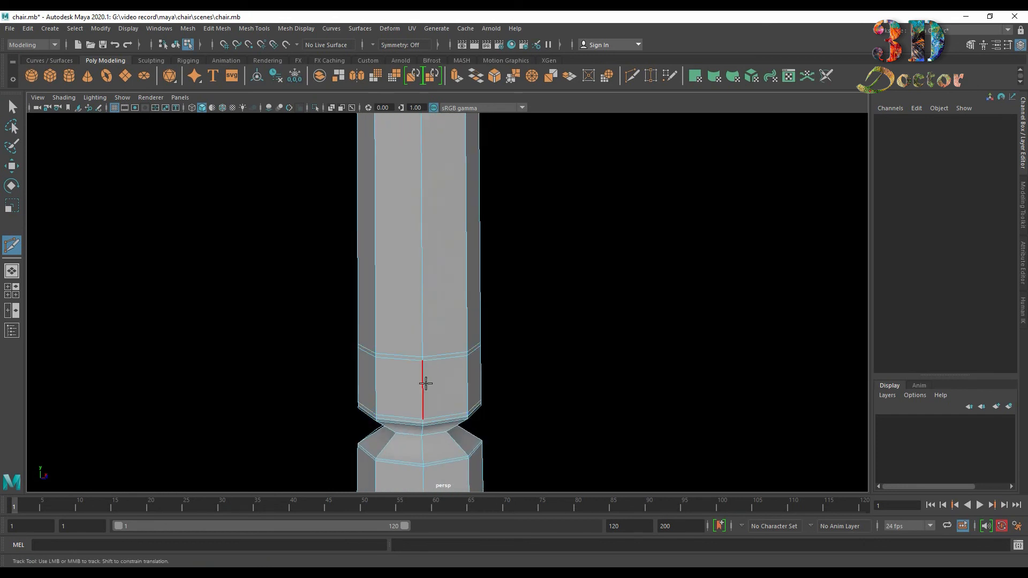
Scale the middle edge loop of the band above the groove outward to form a protruding ring.
{"action": "left_click", "coordinate": [14, 111]}
{"action": "double_click", "coordinate": [395, 383]}
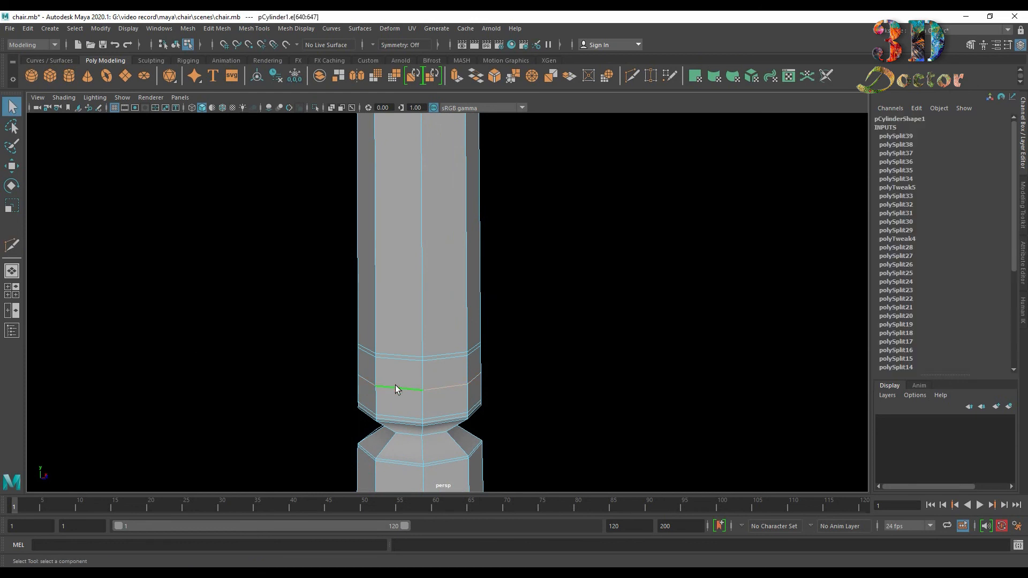
{"action": "key", "text": "r"}
{"action": "middle_click_drag", "start_coordinate": [394, 385], "coordinate": [449, 381]}
{"action": "left_click_drag", "start_coordinate": [475, 380], "coordinate": [478, 380]}
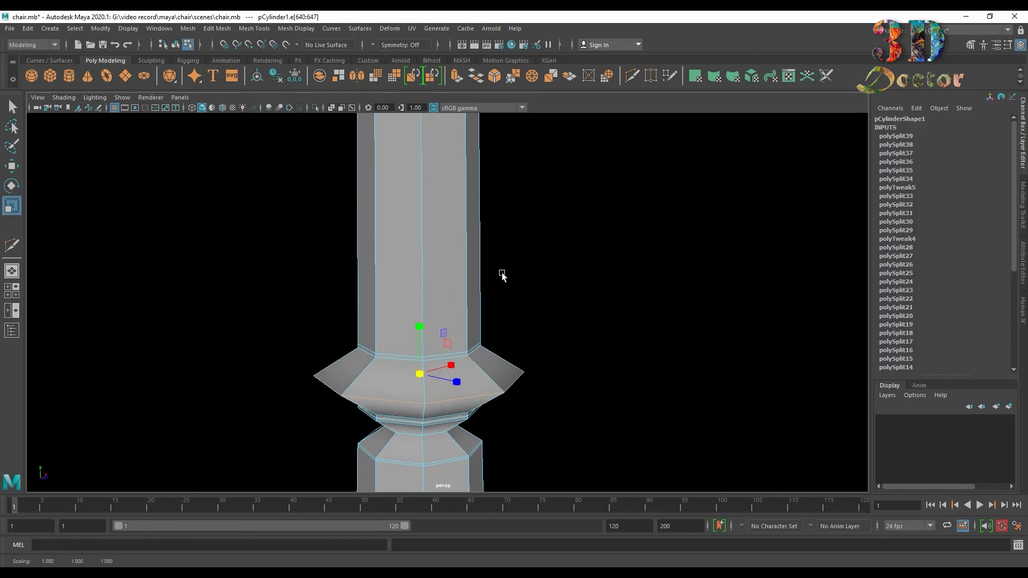
Cut a band of edge loops below the post's upper loop pair and scale its middle loop outward into a second ring.
{"action": "middle_click_drag", "start_coordinate": [532, 258], "coordinate": [526, 318], "text": "alt"}
{"action": "scroll", "coordinate": [528, 271], "scroll_direction": "down", "scroll_amount": 4}
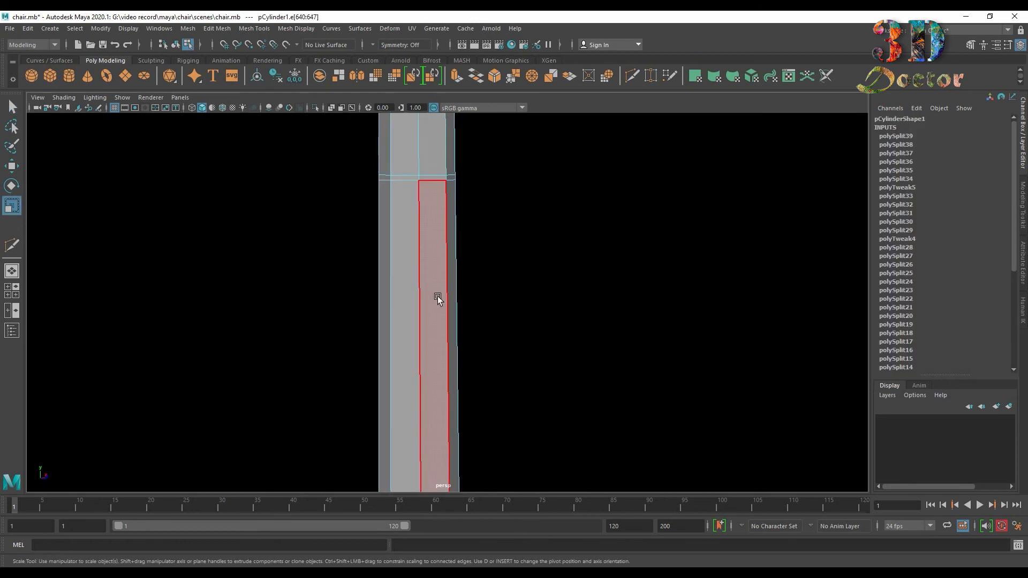
{"action": "left_click", "coordinate": [12, 246]}
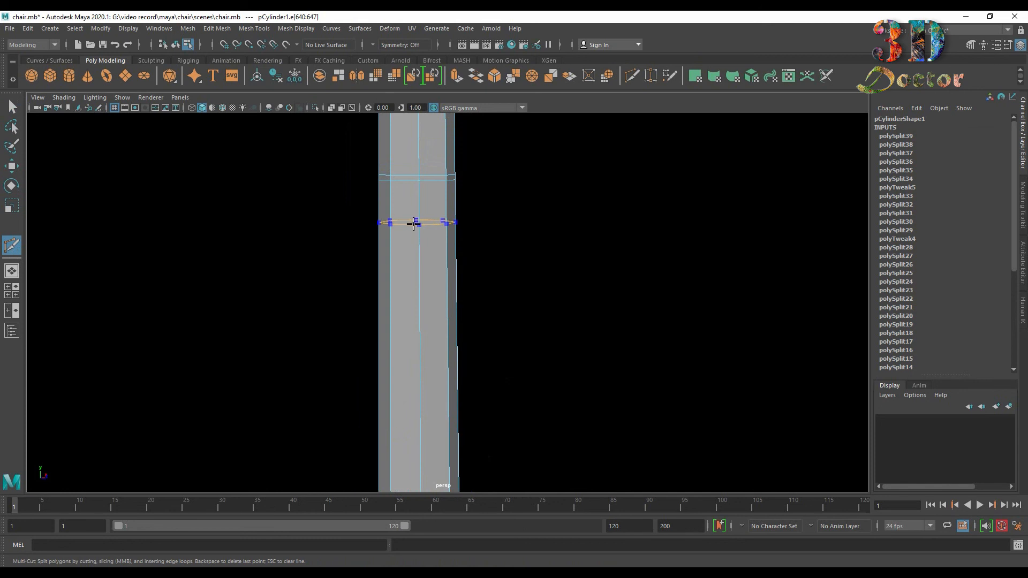
{"action": "left_click", "coordinate": [413, 223], "text": "ctrl"}
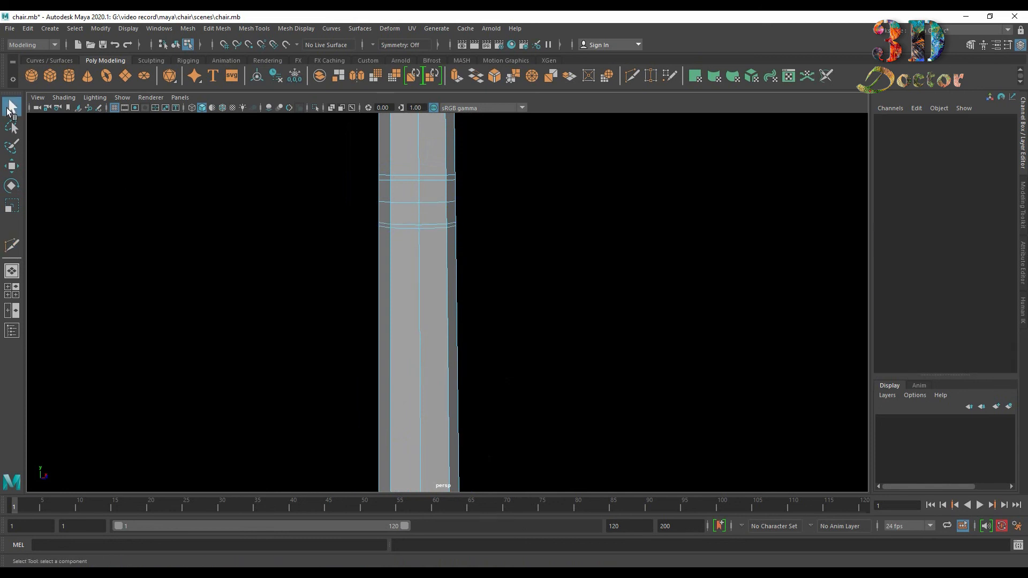
{"action": "left_click", "coordinate": [402, 203], "text": "ctrl"}
{"action": "key", "text": "r"}
{"action": "left_click_drag", "start_coordinate": [419, 202], "coordinate": [463, 202]}
{"action": "scroll", "coordinate": [483, 268], "scroll_direction": "down", "scroll_amount": 3}
{"action": "middle_click_drag", "start_coordinate": [486, 290], "coordinate": [482, 245], "text": "alt"}
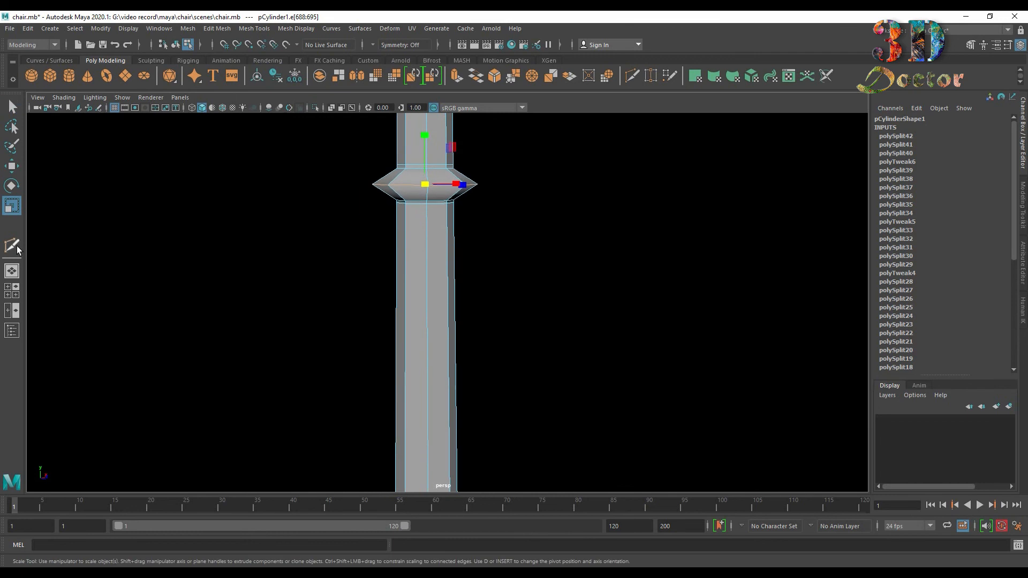
Cut supporting edge loops close to the rings, just below the upper ring and just above the lower one.
{"action": "left_click", "coordinate": [12, 246]}
{"action": "scroll", "coordinate": [622, 270], "scroll_direction": "up", "scroll_amount": 4}
{"action": "middle_click_drag", "start_coordinate": [477, 206], "coordinate": [530, 294], "text": "alt"}
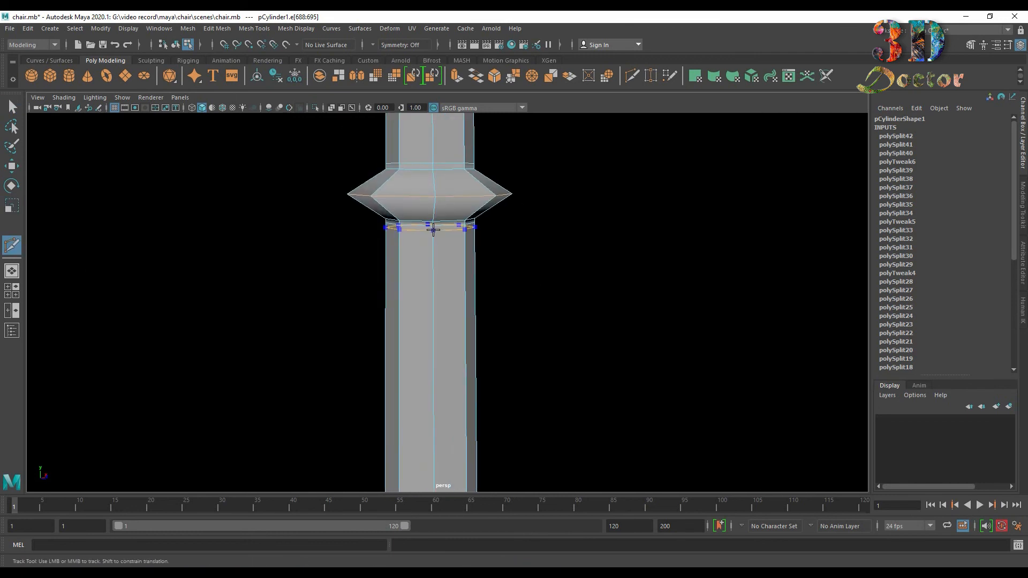
{"action": "left_click", "coordinate": [535, 312]}
{"action": "scroll", "coordinate": [534, 312], "scroll_direction": "down", "scroll_amount": 4}
{"action": "middle_click_drag", "start_coordinate": [529, 332], "coordinate": [508, 206], "text": "alt"}
{"action": "scroll", "coordinate": [527, 353], "scroll_direction": "up", "scroll_amount": 5}
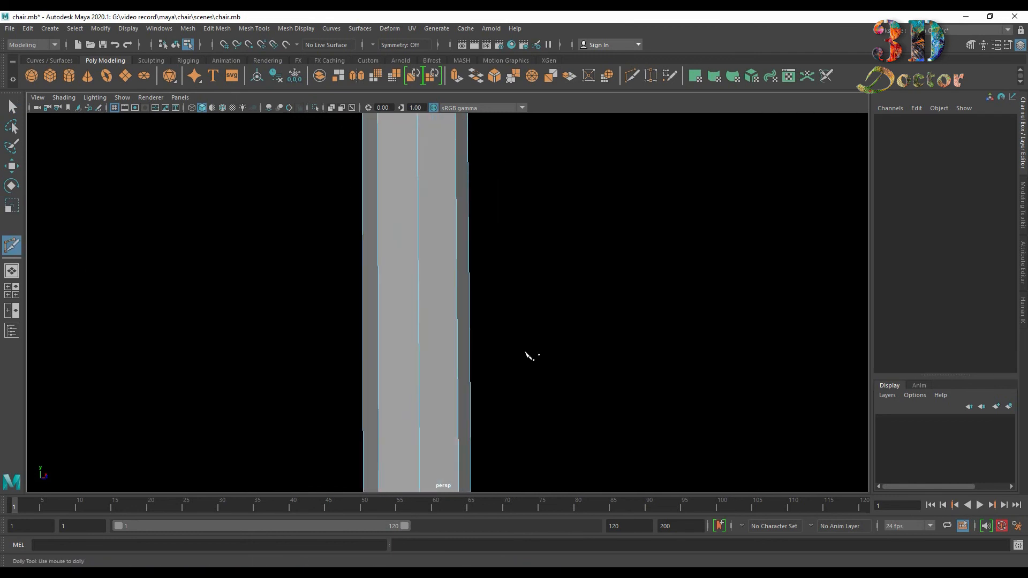
{"action": "middle_click_drag", "start_coordinate": [527, 353], "coordinate": [530, 160], "text": "alt"}
{"action": "left_click", "coordinate": [422, 408], "text": "ctrl"}
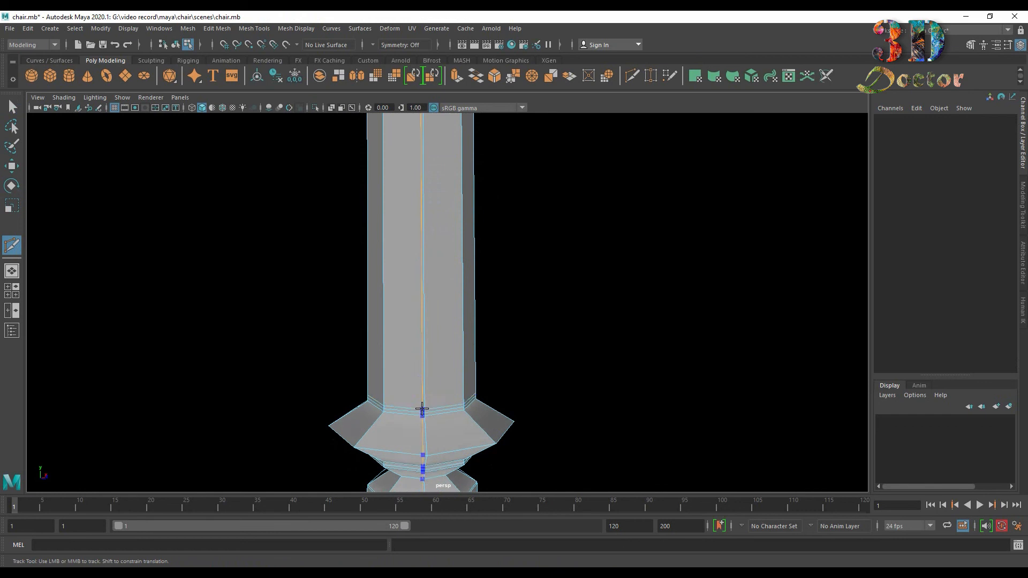
Cut a series of evenly spaced edge loops along the shaft between the two rings, with a close pair near each end.
{"action": "scroll", "coordinate": [519, 310], "scroll_direction": "down", "scroll_amount": 5}
{"action": "middle_click_drag", "start_coordinate": [518, 239], "coordinate": [518, 300], "text": "alt"}
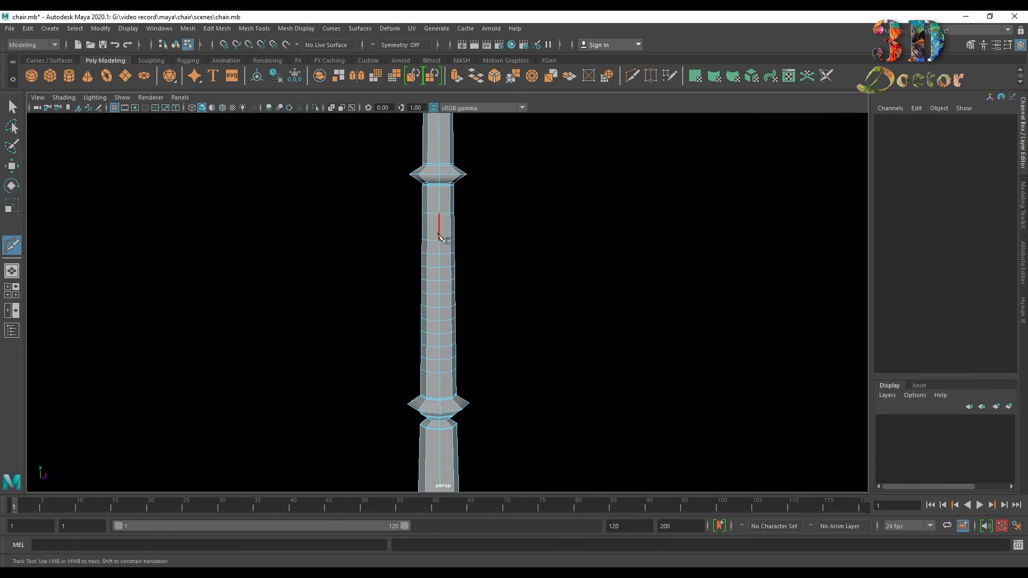
{"action": "scroll", "coordinate": [564, 299], "scroll_direction": "up", "scroll_amount": 3}
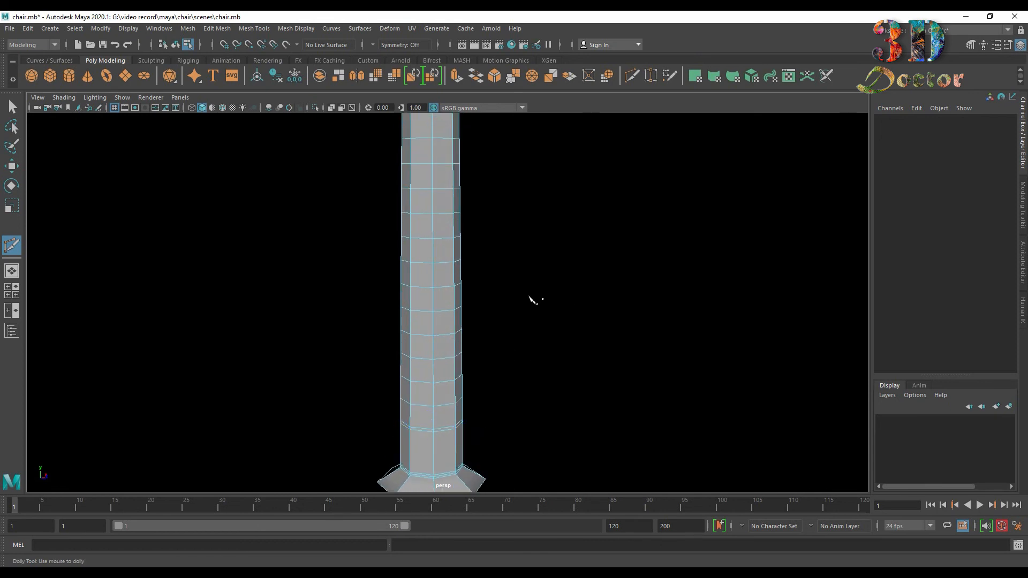
{"action": "middle_click_drag", "start_coordinate": [533, 300], "coordinate": [470, 282], "text": "alt"}
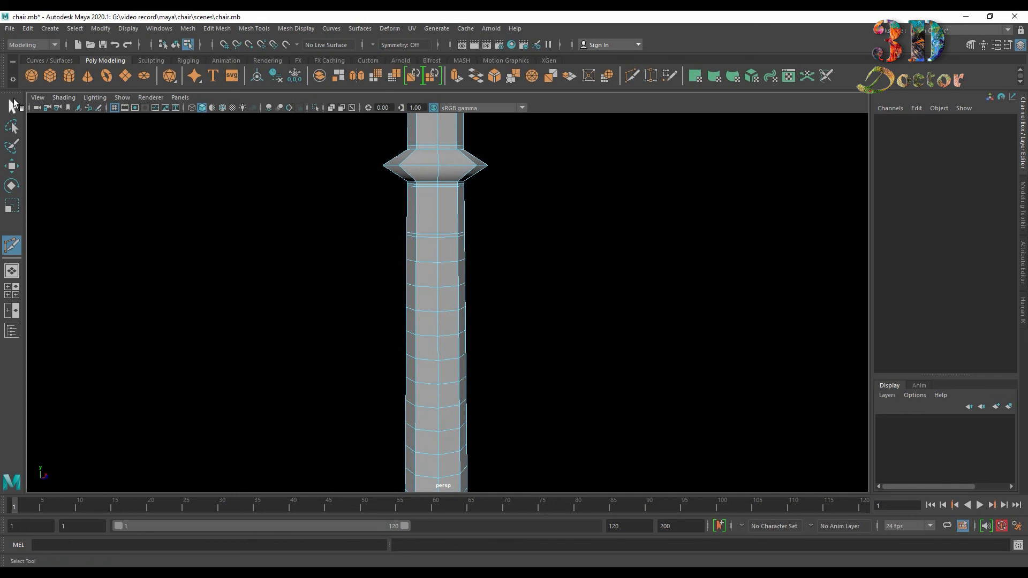
Scale three alternating edge loops below the post's upper ring outward into stacked protruding rings.
{"action": "left_click", "coordinate": [430, 262], "text": "ctrl"}
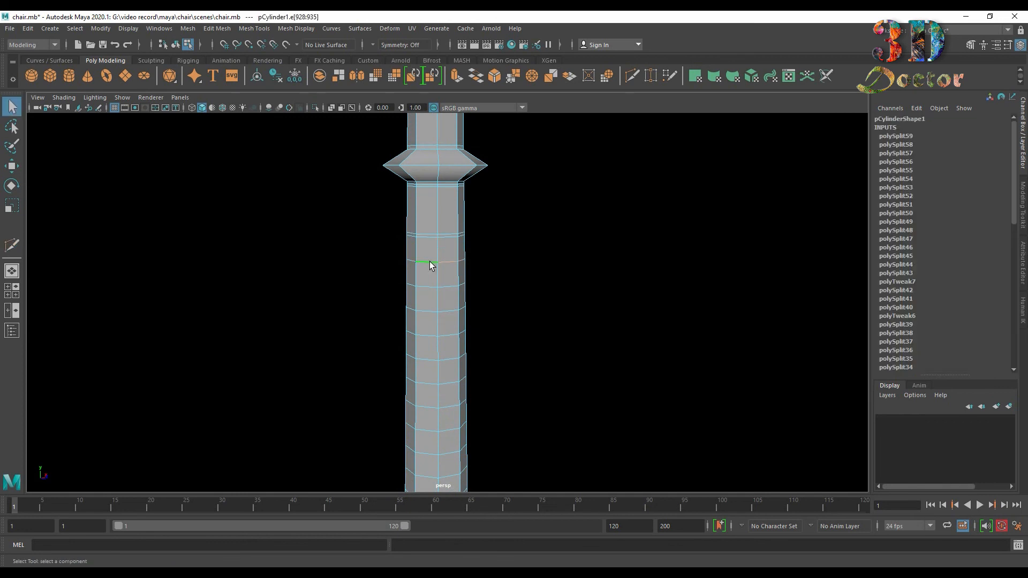
{"action": "key", "text": "r"}
{"action": "left_click_drag", "start_coordinate": [436, 260], "coordinate": [487, 261]}
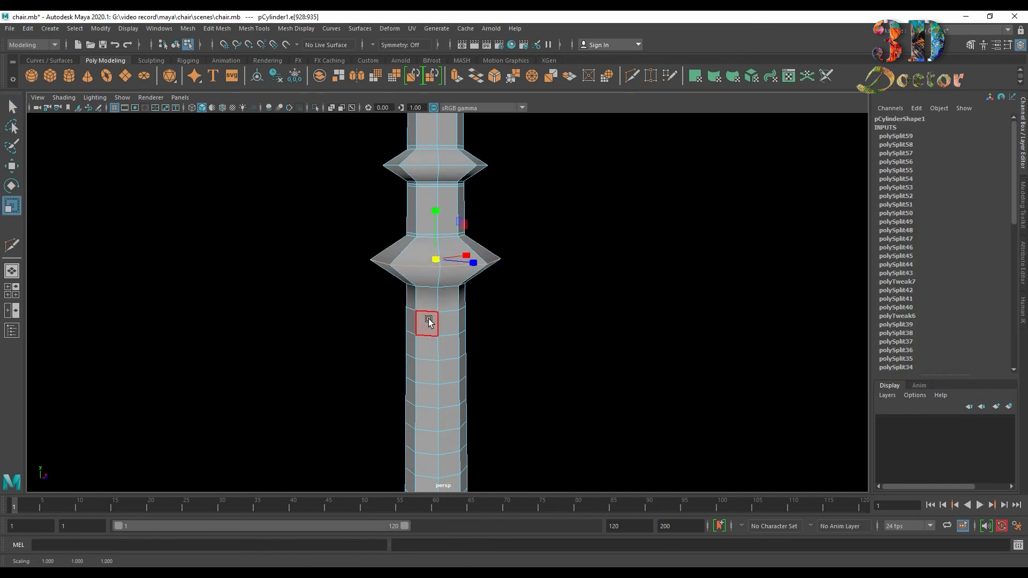
{"action": "left_click", "coordinate": [429, 312], "text": "ctrl"}
{"action": "left_click_drag", "start_coordinate": [436, 307], "coordinate": [489, 305]}
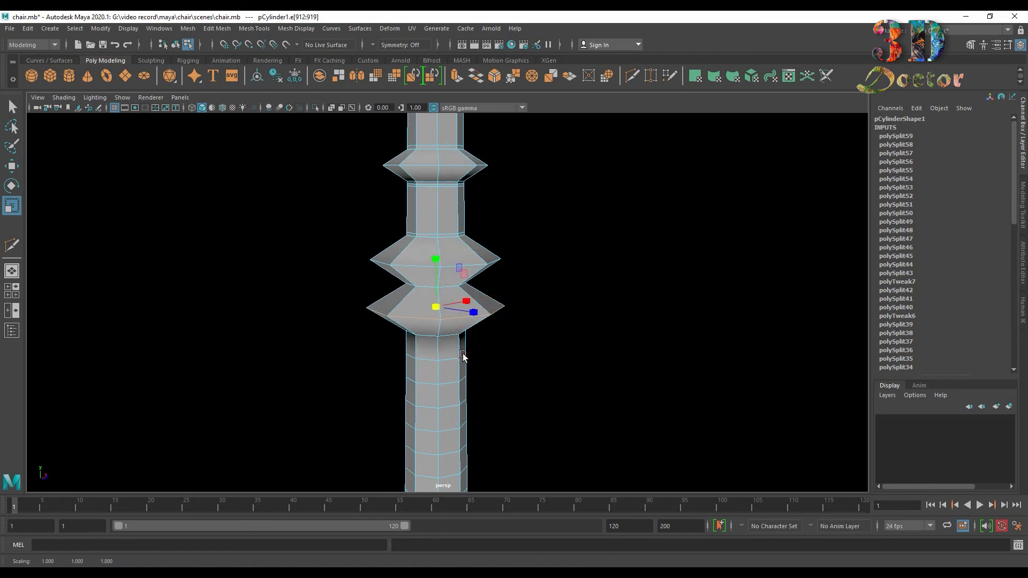
{"action": "left_click", "coordinate": [424, 360], "text": "ctrl"}
{"action": "left_click_drag", "start_coordinate": [436, 355], "coordinate": [493, 381]}
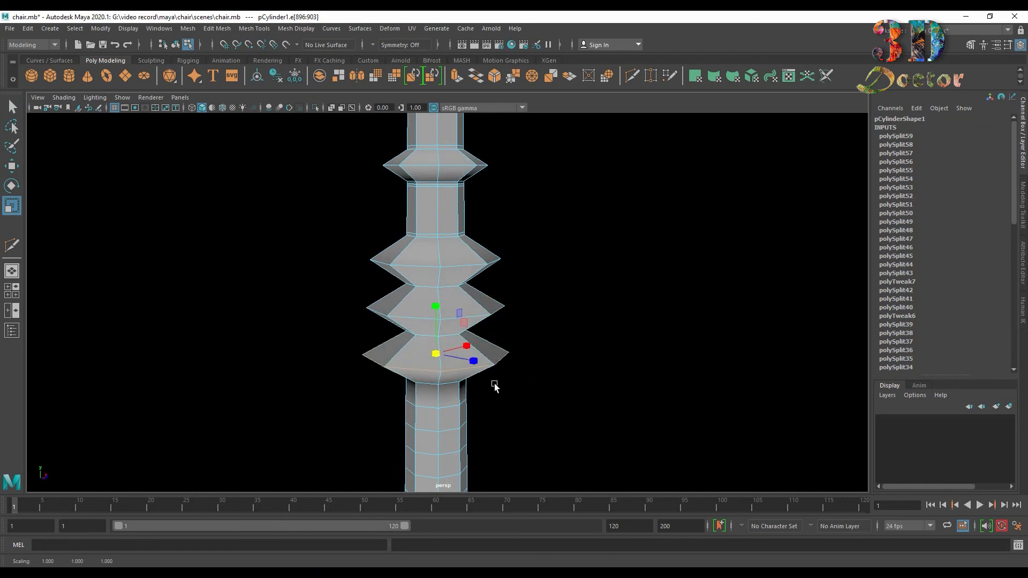
Scale the next three alternating edge loops down the shaft outward into matching rings and display the post smoothed.
{"action": "middle_click_drag", "start_coordinate": [493, 381], "coordinate": [457, 287], "text": "alt"}
{"action": "left_click_drag", "start_coordinate": [438, 293], "coordinate": [498, 295]}
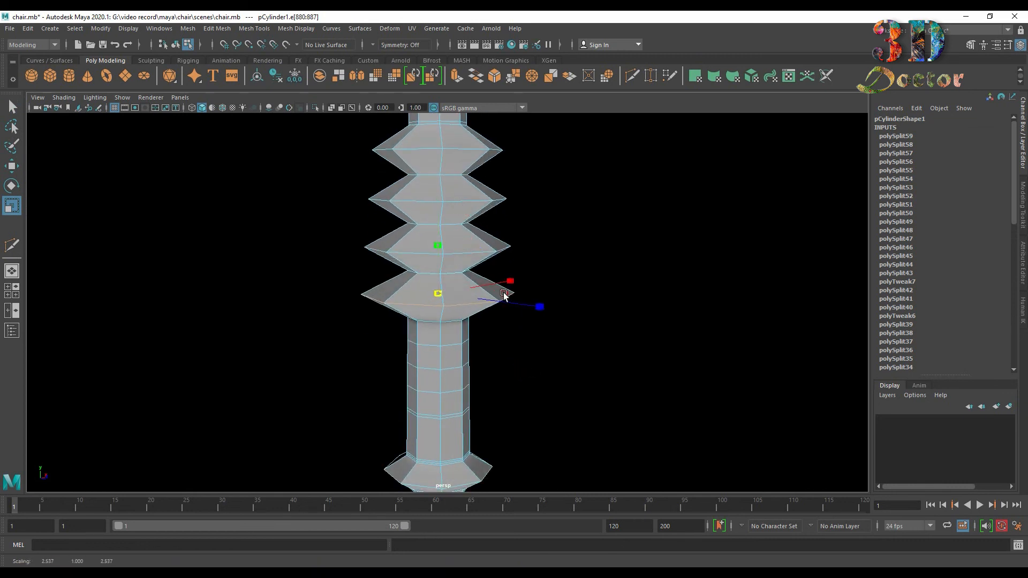
{"action": "left_click", "coordinate": [437, 341], "text": "ctrl"}
{"action": "left_click_drag", "start_coordinate": [440, 342], "coordinate": [492, 341]}
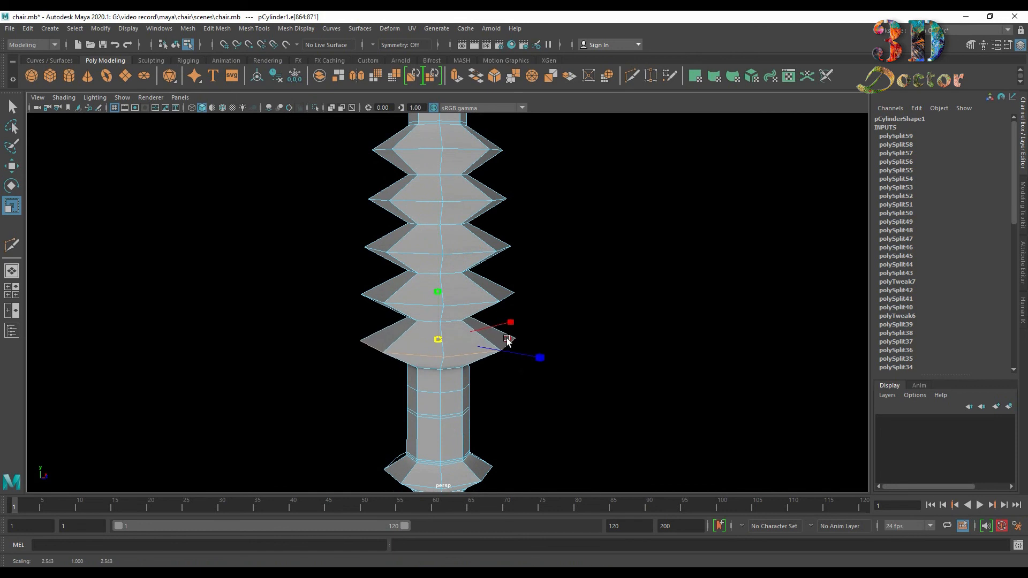
{"action": "left_click", "coordinate": [426, 390], "text": "ctrl"}
{"action": "left_click_drag", "start_coordinate": [438, 386], "coordinate": [502, 386]}
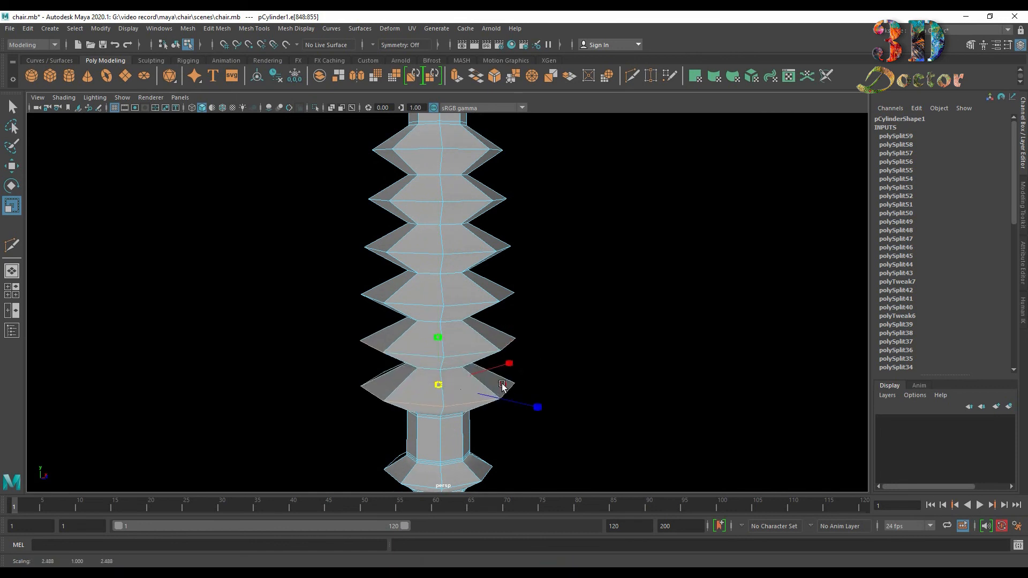
{"action": "key", "text": "3"}
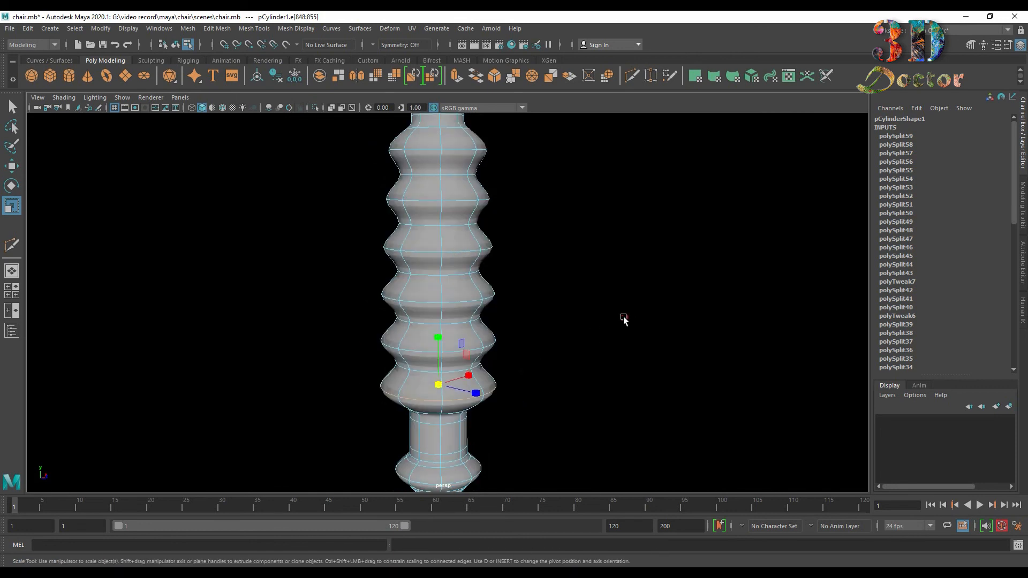
{"action": "left_click", "coordinate": [577, 261]}
{"action": "scroll", "coordinate": [577, 261], "scroll_direction": "down", "scroll_amount": 3}
{"action": "scroll", "coordinate": [577, 261], "scroll_direction": "down", "scroll_amount": 5}
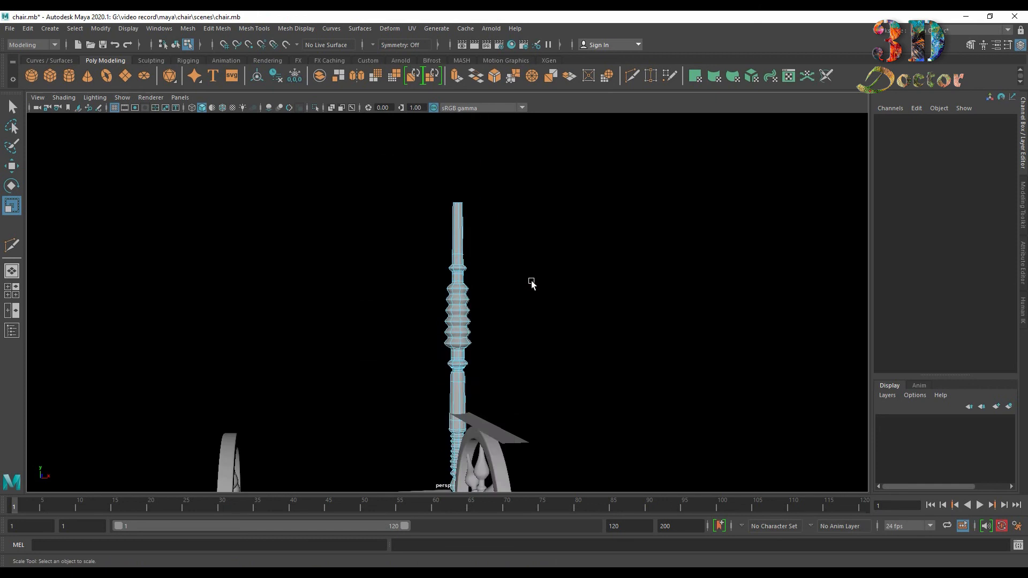
{"action": "right_click_drag", "start_coordinate": [468, 296], "coordinate": [557, 263]}
{"action": "left_click", "coordinate": [600, 237]}
Scale the edge loop at the post's open upper end inward to about 0.78 to taper the tip.
{"action": "left_click_drag", "start_coordinate": [547, 310], "coordinate": [540, 334], "text": "alt"}
{"action": "scroll", "coordinate": [538, 290], "scroll_direction": "up", "scroll_amount": 5}
{"action": "middle_click_drag", "start_coordinate": [538, 288], "coordinate": [540, 330], "text": "alt"}
{"action": "left_click", "coordinate": [471, 316]}
{"action": "scroll", "coordinate": [471, 314], "scroll_direction": "up", "scroll_amount": 5}
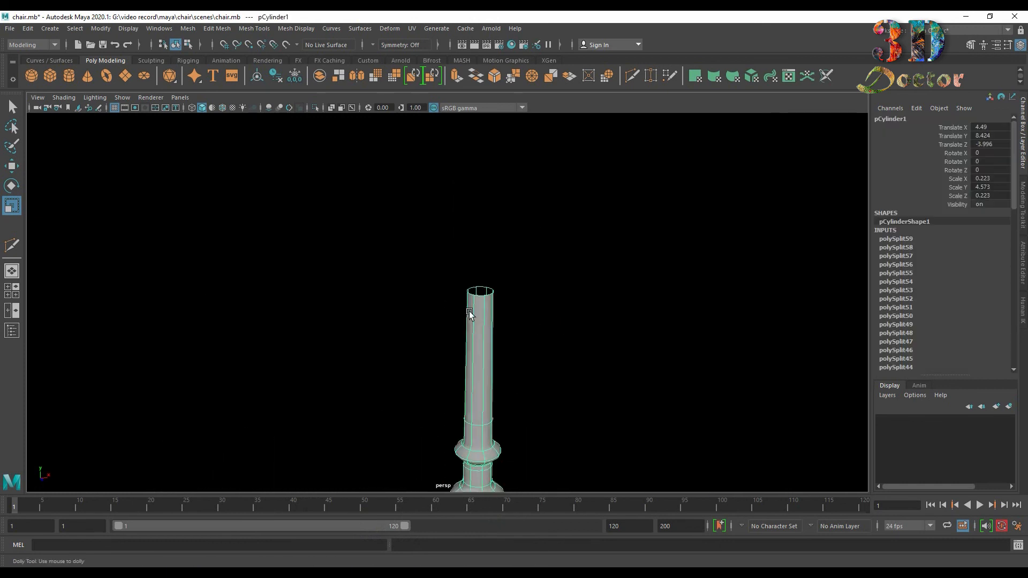
{"action": "right_click_drag", "start_coordinate": [494, 283], "coordinate": [494, 254]}
{"action": "double_click", "coordinate": [494, 292]}
{"action": "left_click_drag", "start_coordinate": [495, 286], "coordinate": [490, 284]}
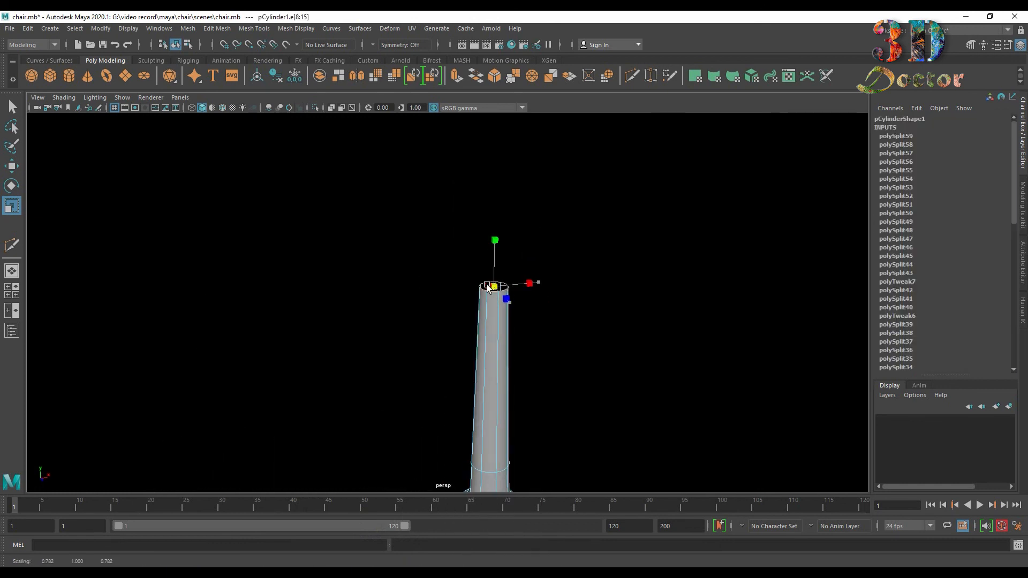
{"action": "right_click_drag", "start_coordinate": [498, 315], "coordinate": [554, 267]}
Delete the post's construction history and freeze its transformations.
{"action": "scroll", "coordinate": [587, 306], "scroll_direction": "down", "scroll_amount": 5}
{"action": "middle_click_drag", "start_coordinate": [587, 306], "coordinate": [576, 276], "text": "alt"}
{"action": "scroll", "coordinate": [576, 275], "scroll_direction": "down", "scroll_amount": 5}
{"action": "left_click_drag", "start_coordinate": [576, 275], "coordinate": [577, 287], "text": "alt"}
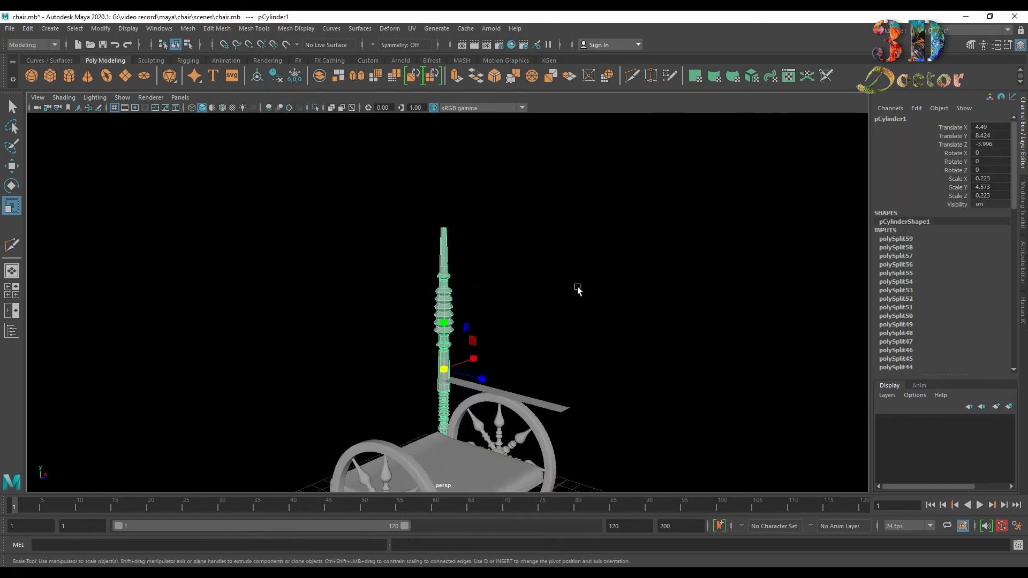
{"action": "left_click", "coordinate": [27, 28]}
{"action": "mouse_move", "coordinate": [172, 153]}
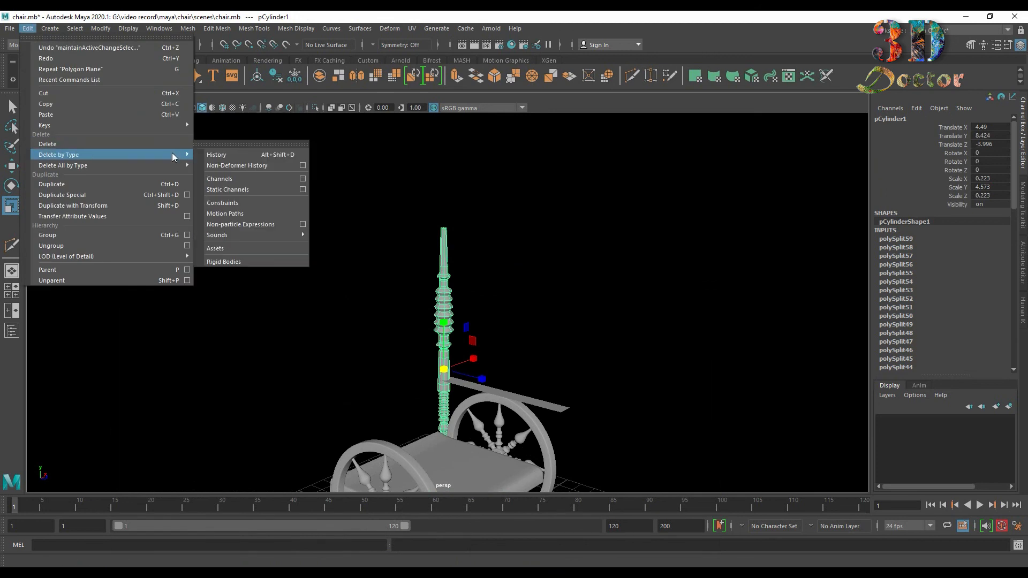
{"action": "left_click", "coordinate": [217, 155]}
{"action": "scroll", "coordinate": [493, 226], "scroll_direction": "down", "scroll_amount": 3}
{"action": "left_click", "coordinate": [101, 28]}
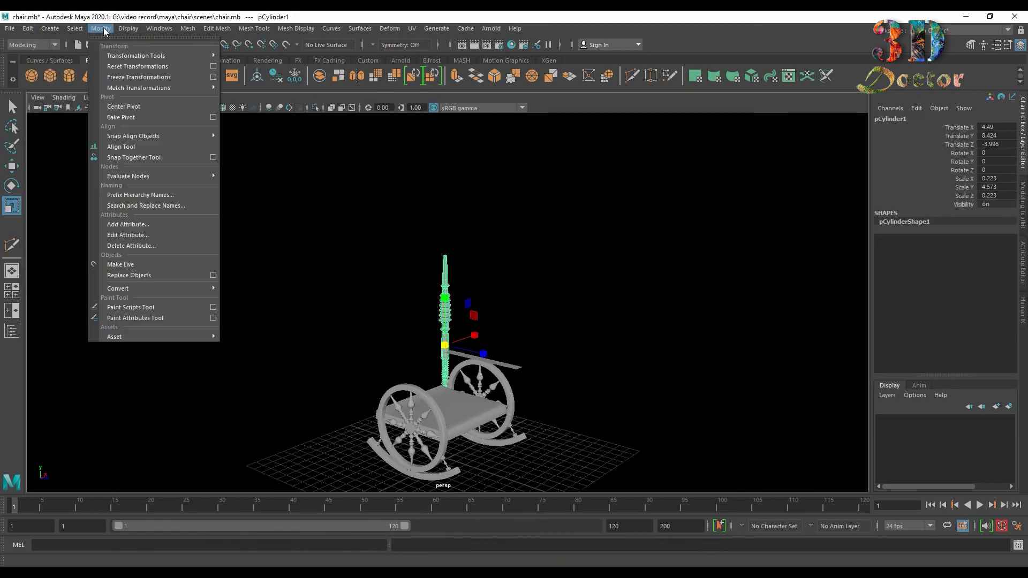
{"action": "left_click", "coordinate": [148, 76]}
{"action": "left_click", "coordinate": [605, 229]}
Create a polygon sphere with 8 axis and 8 height subdivisions and display it smoothed.
{"action": "left_click_drag", "start_coordinate": [605, 229], "coordinate": [568, 293], "text": "alt"}
{"action": "scroll", "coordinate": [501, 323], "scroll_direction": "up", "scroll_amount": 5}
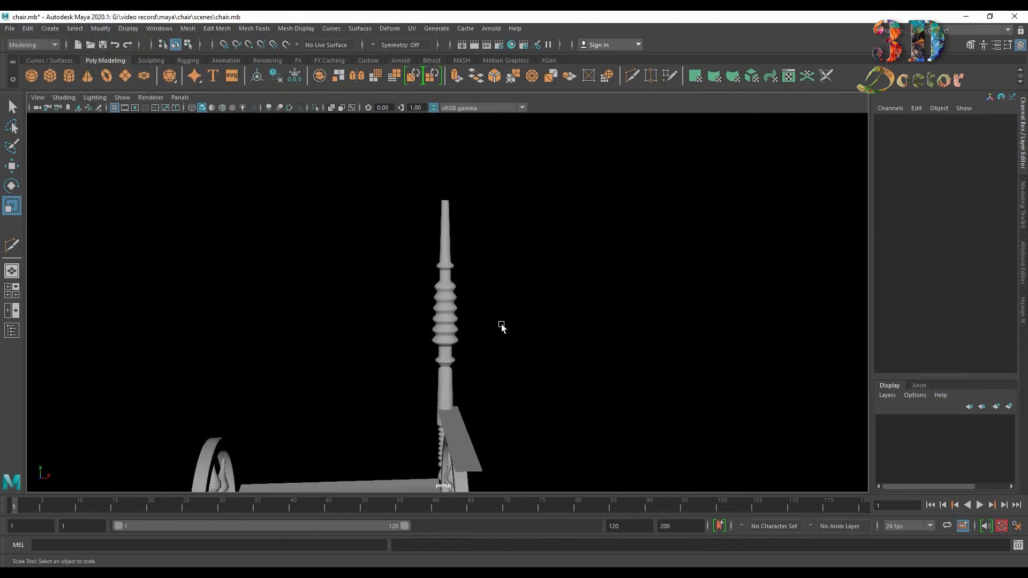
{"action": "middle_click_drag", "start_coordinate": [501, 323], "coordinate": [599, 282], "text": "alt"}
{"action": "left_click_drag", "start_coordinate": [599, 282], "coordinate": [628, 304], "text": "alt"}
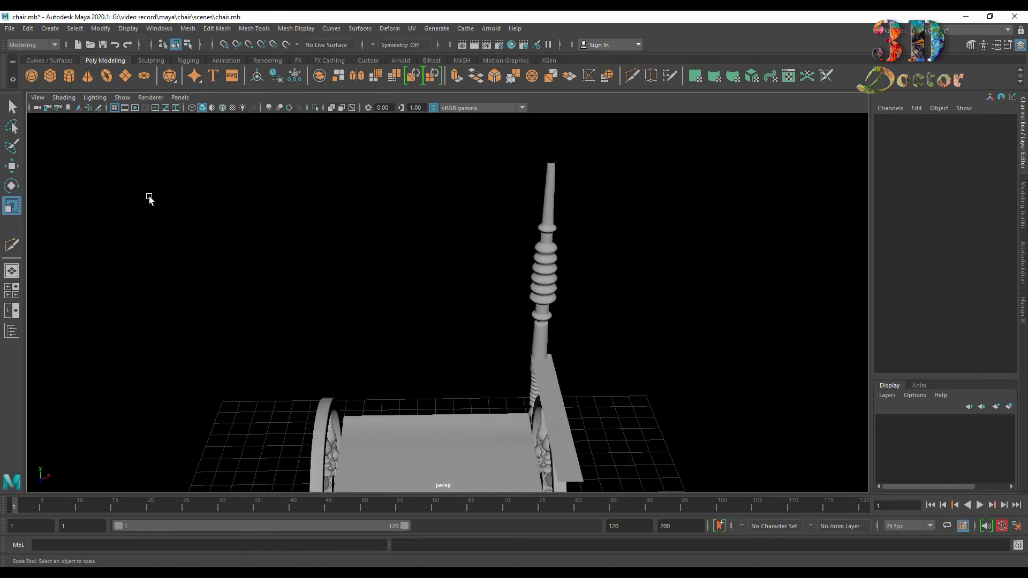
{"action": "left_click", "coordinate": [31, 75]}
{"action": "scroll", "coordinate": [471, 375], "scroll_direction": "down", "scroll_amount": 5}
{"action": "middle_click_drag", "start_coordinate": [472, 374], "coordinate": [436, 276], "text": "alt"}
{"action": "left_click_drag", "start_coordinate": [436, 277], "coordinate": [477, 235], "text": "alt"}
{"action": "scroll", "coordinate": [425, 361], "scroll_direction": "up", "scroll_amount": 5}
{"action": "scroll", "coordinate": [453, 342], "scroll_direction": "up", "scroll_amount": 5}
{"action": "middle_click_drag", "start_coordinate": [425, 362], "coordinate": [505, 330], "text": "alt"}
{"action": "left_click", "coordinate": [896, 238]}
{"action": "left_click", "coordinate": [959, 256]}
{"action": "middle_click_drag", "start_coordinate": [750, 346], "coordinate": [665, 382]}
{"action": "key", "text": "ctrl+z"}
{"action": "key", "text": "ctrl+z"}
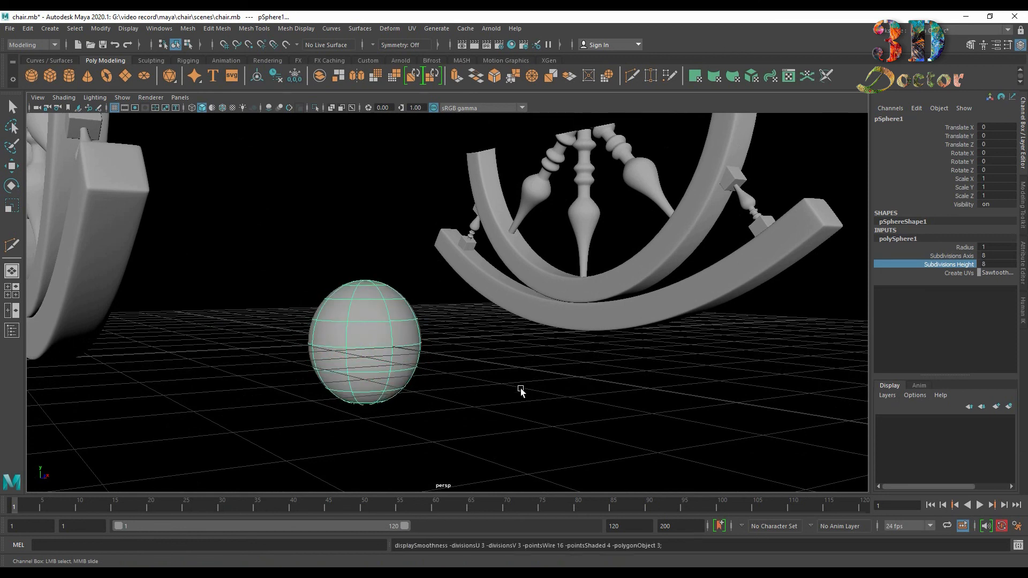
{"action": "left_click", "coordinate": [521, 391]}
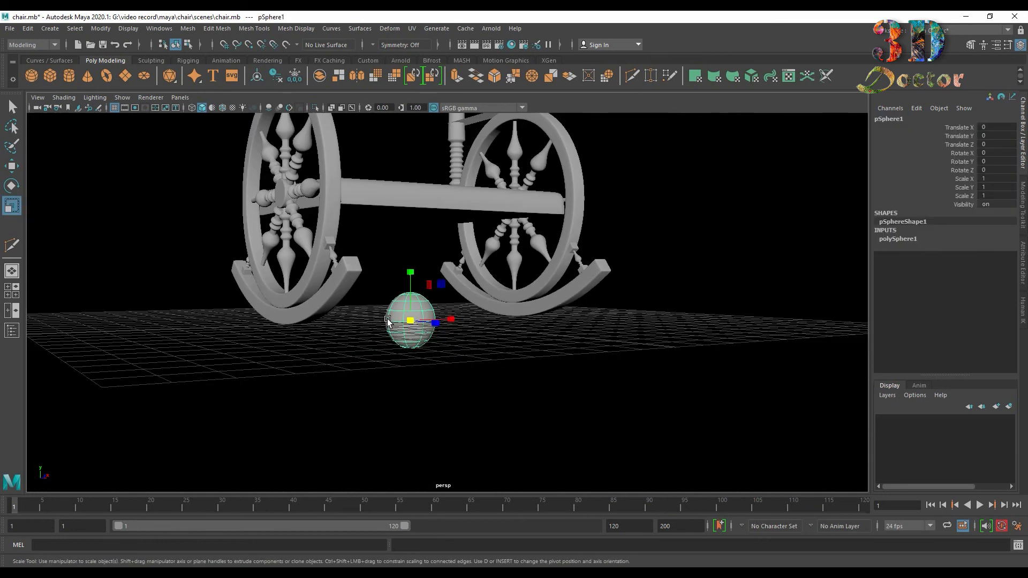
Move the sphere up and across near the post, to about X 3.768, Y 14.34 and Z -6.509.
{"action": "key", "text": "w"}
{"action": "left_click_drag", "start_coordinate": [412, 276], "coordinate": [435, 61]}
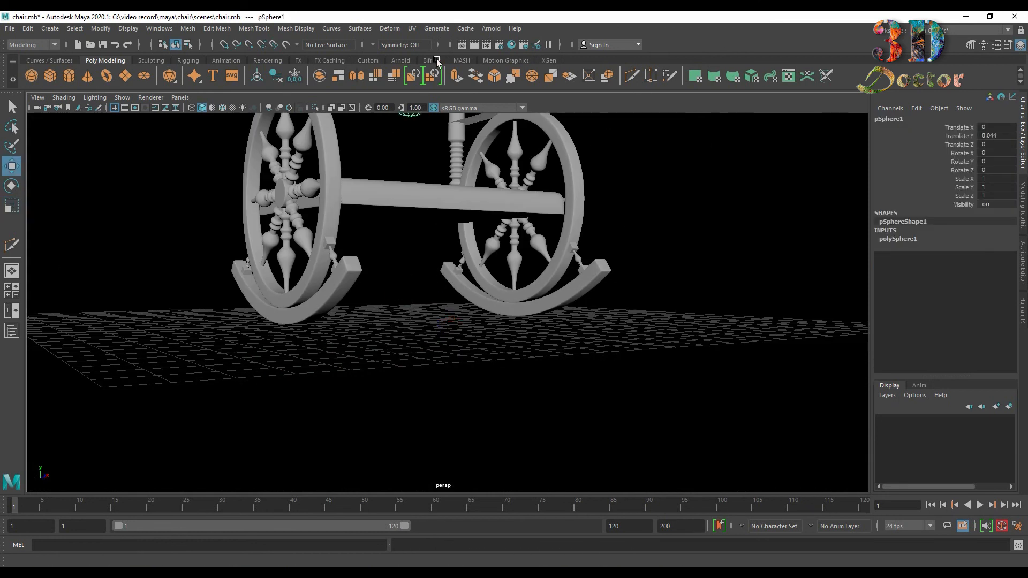
{"action": "scroll", "coordinate": [439, 155], "scroll_direction": "down", "scroll_amount": 4}
{"action": "left_click_drag", "start_coordinate": [439, 155], "coordinate": [458, 245], "text": "alt"}
{"action": "left_click_drag", "start_coordinate": [422, 185], "coordinate": [423, 141]}
{"action": "left_click_drag", "start_coordinate": [407, 216], "coordinate": [440, 149]}
{"action": "middle_click_drag", "start_coordinate": [440, 150], "coordinate": [384, 337], "text": "alt"}
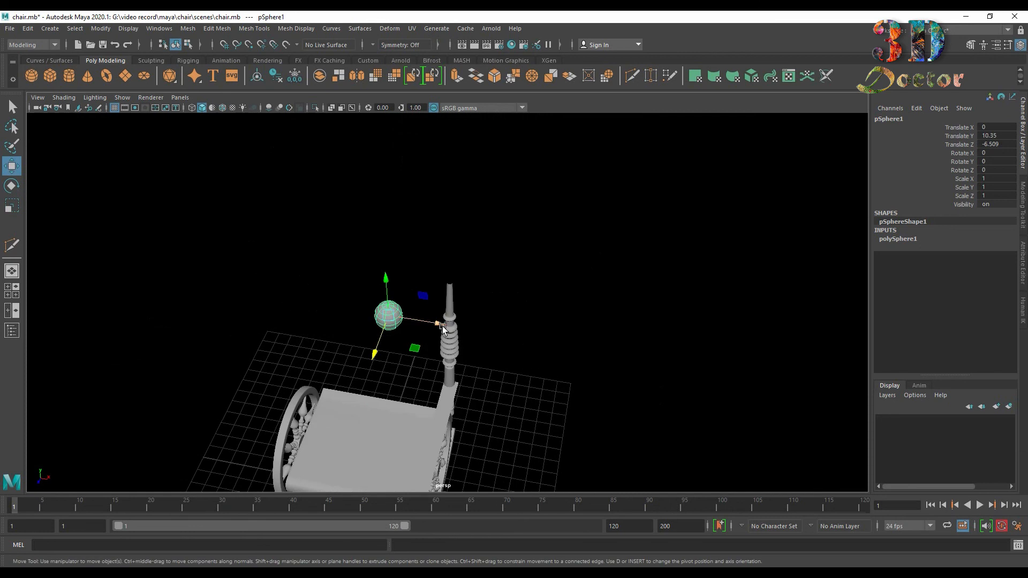
{"action": "left_click_drag", "start_coordinate": [441, 321], "coordinate": [498, 325]}
{"action": "left_click_drag", "start_coordinate": [446, 292], "coordinate": [446, 246]}
Line the sphere up with the post at about X 4.503, Z -3.956 and raise it above the tip to about Y 17.368.
{"action": "scroll", "coordinate": [470, 305], "scroll_direction": "up", "scroll_amount": 4}
{"action": "left_click_drag", "start_coordinate": [471, 306], "coordinate": [478, 337], "text": "alt"}
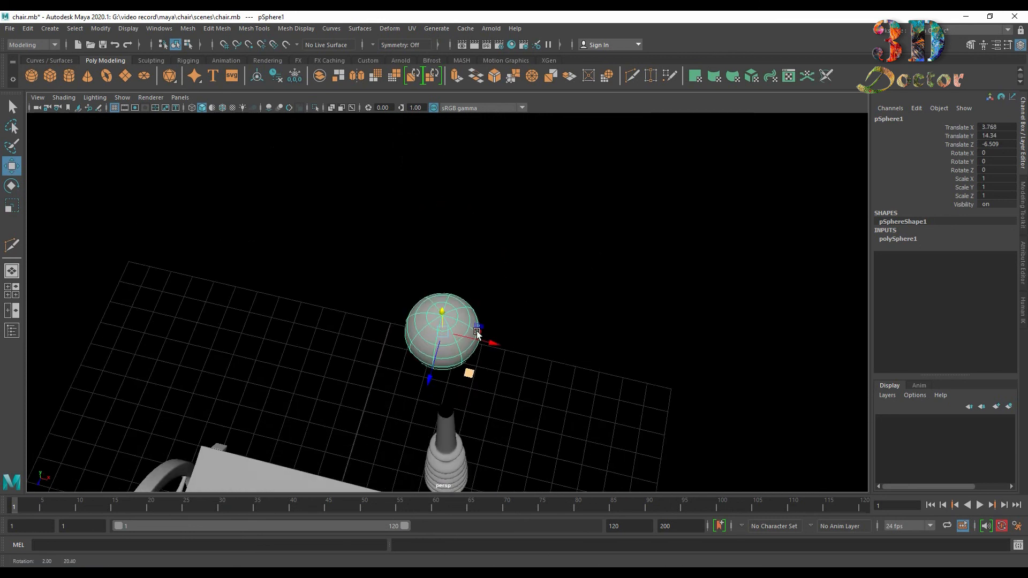
{"action": "left_click_drag", "start_coordinate": [430, 381], "coordinate": [404, 473]}
{"action": "left_click_drag", "start_coordinate": [467, 437], "coordinate": [497, 445]}
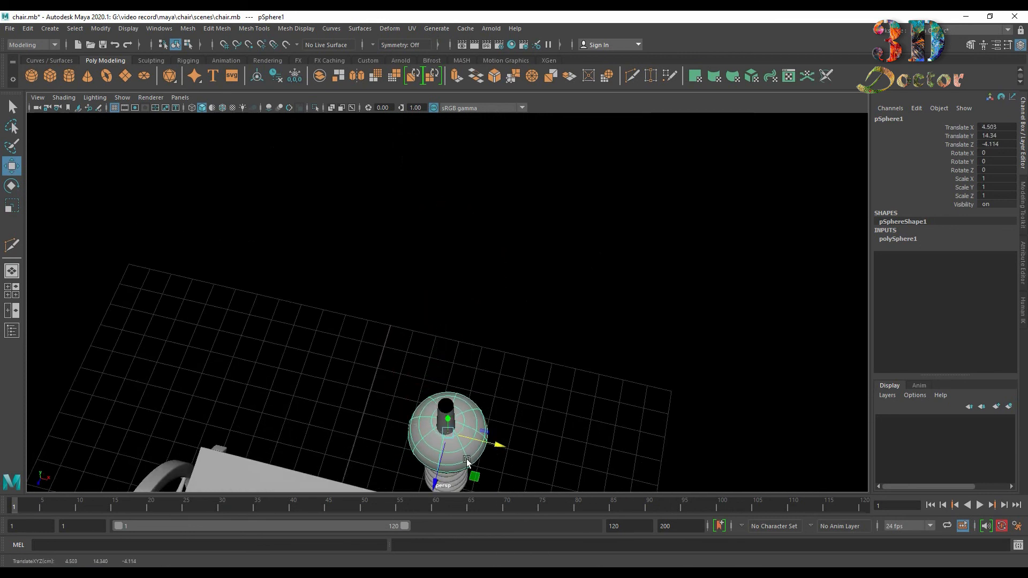
{"action": "left_click_drag", "start_coordinate": [436, 473], "coordinate": [435, 478]}
{"action": "left_click_drag", "start_coordinate": [445, 425], "coordinate": [546, 436]}
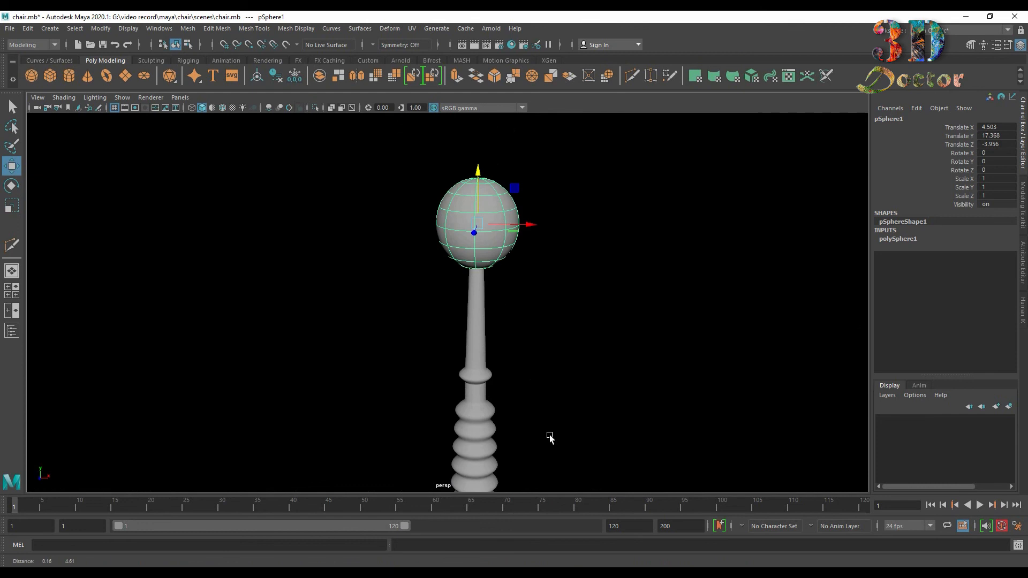
Shrink the sphere to about 0.511, flatten its height to about 0.439 and lower it onto the post's tip.
{"action": "scroll", "coordinate": [539, 348], "scroll_direction": "down", "scroll_amount": 2}
{"action": "key", "text": "r"}
{"action": "left_click_drag", "start_coordinate": [470, 289], "coordinate": [434, 295]}
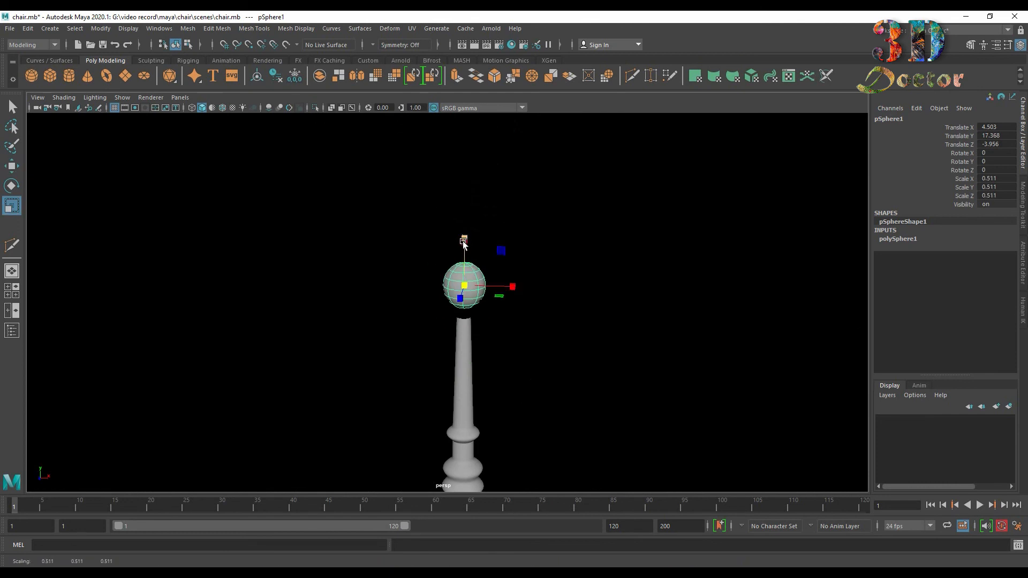
{"action": "key", "text": "w"}
{"action": "left_click_drag", "start_coordinate": [466, 236], "coordinate": [465, 248]}
{"action": "scroll", "coordinate": [528, 314], "scroll_direction": "up", "scroll_amount": 5}
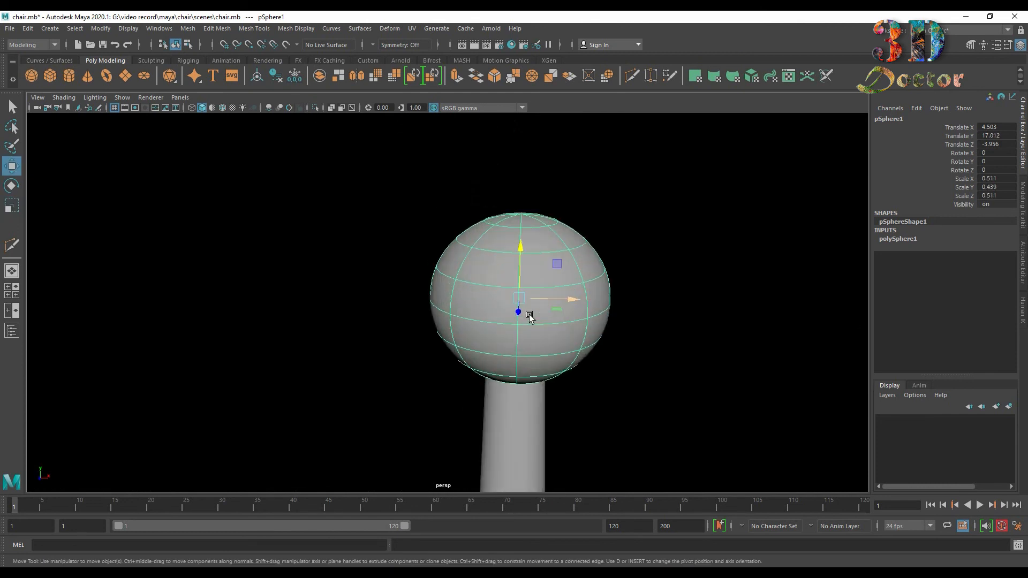
Lower the sphere around the post's tip and centre it on the post's axis at about X 4.491 and Z -4.003.
{"action": "middle_click_drag", "start_coordinate": [548, 348], "coordinate": [547, 424], "text": "alt"}
{"action": "left_click_drag", "start_coordinate": [457, 212], "coordinate": [456, 351]}
{"action": "left_click_drag", "start_coordinate": [554, 353], "coordinate": [541, 372], "text": "alt"}
{"action": "middle_click_drag", "start_coordinate": [542, 371], "coordinate": [539, 214], "text": "alt"}
{"action": "scroll", "coordinate": [551, 367], "scroll_direction": "up", "scroll_amount": 6}
{"action": "left_click_drag", "start_coordinate": [542, 284], "coordinate": [539, 320], "text": "alt"}
{"action": "left_click_drag", "start_coordinate": [465, 433], "coordinate": [465, 426]}
{"action": "left_click_drag", "start_coordinate": [522, 379], "coordinate": [518, 383]}
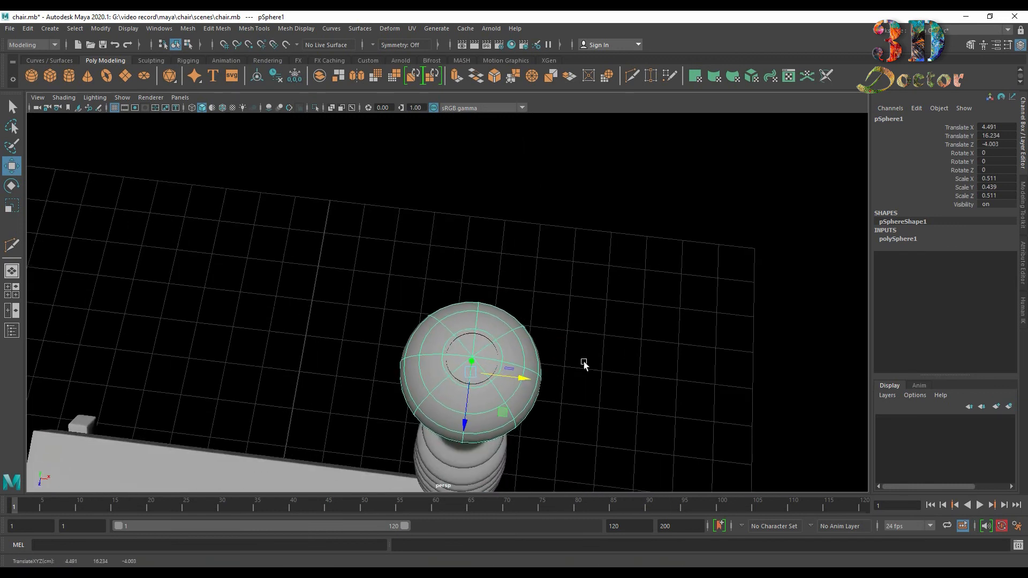
Raise the sphere to about Y 16.948 so it sits on top of the post.
{"action": "left_click_drag", "start_coordinate": [583, 364], "coordinate": [512, 333], "text": "alt"}
{"action": "left_click_drag", "start_coordinate": [476, 237], "coordinate": [503, 136]}
{"action": "left_click_drag", "start_coordinate": [561, 364], "coordinate": [546, 319], "text": "alt"}
{"action": "middle_click_drag", "start_coordinate": [547, 319], "coordinate": [520, 357], "text": "alt"}
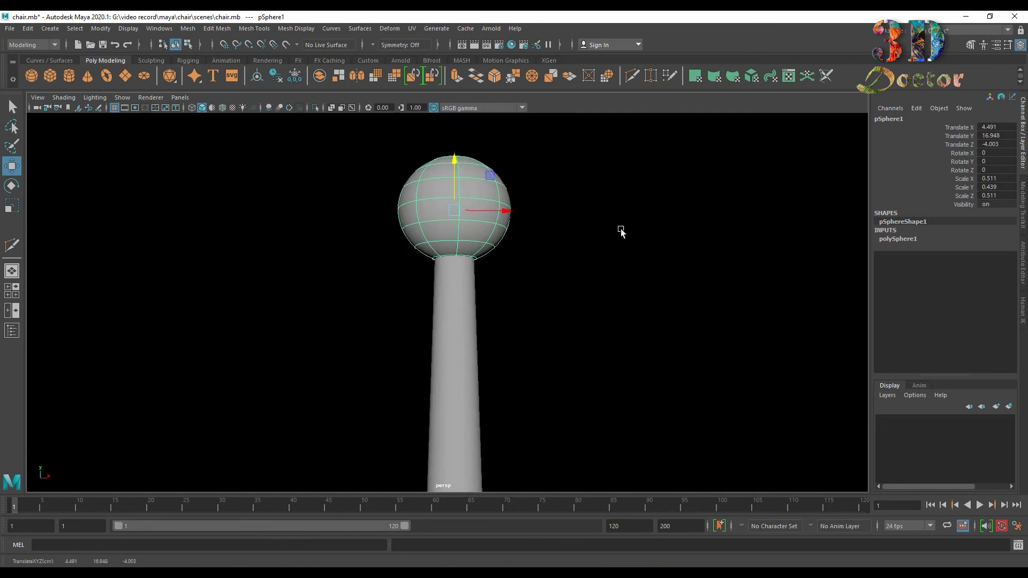
{"action": "left_click", "coordinate": [599, 282]}
Delete the sphere's construction history and freeze its transformations.
{"action": "left_click", "coordinate": [439, 195]}
{"action": "left_click", "coordinate": [27, 28]}
{"action": "mouse_move", "coordinate": [82, 153]}
{"action": "left_click", "coordinate": [202, 156]}
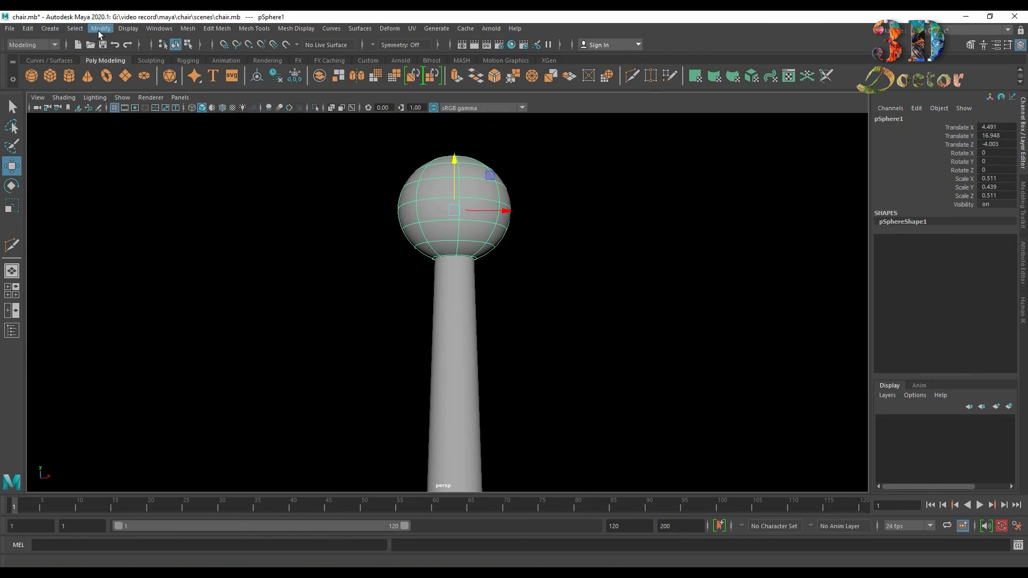
{"action": "left_click", "coordinate": [98, 29]}
{"action": "left_click", "coordinate": [128, 76]}
{"action": "scroll", "coordinate": [489, 214], "scroll_direction": "down", "scroll_amount": 5}
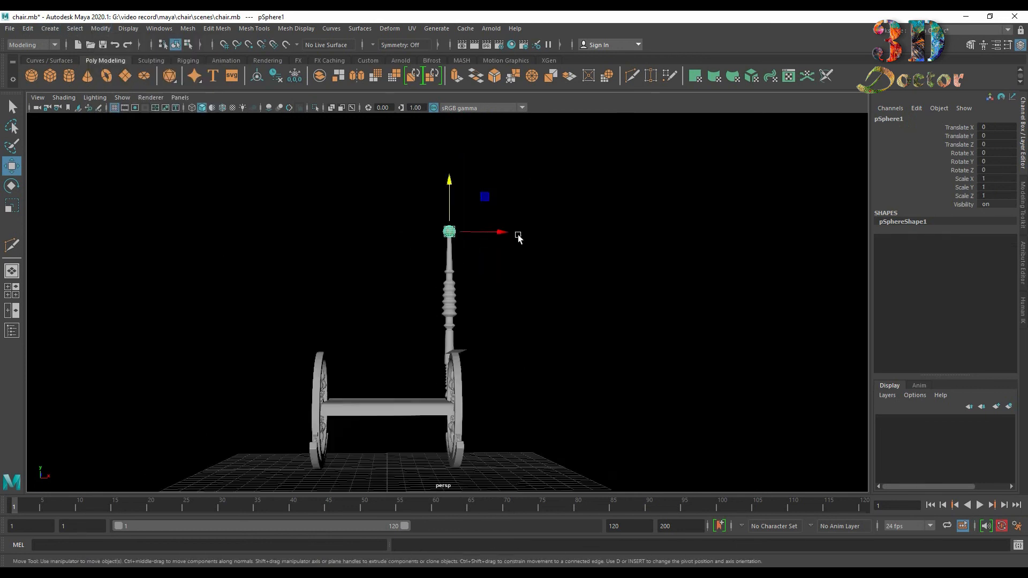
Open the Outliner and rename the backrest post paya_1.
{"action": "scroll", "coordinate": [503, 257], "scroll_direction": "up", "scroll_amount": 5}
{"action": "left_click", "coordinate": [461, 264]}
{"action": "left_click", "coordinate": [448, 248]}
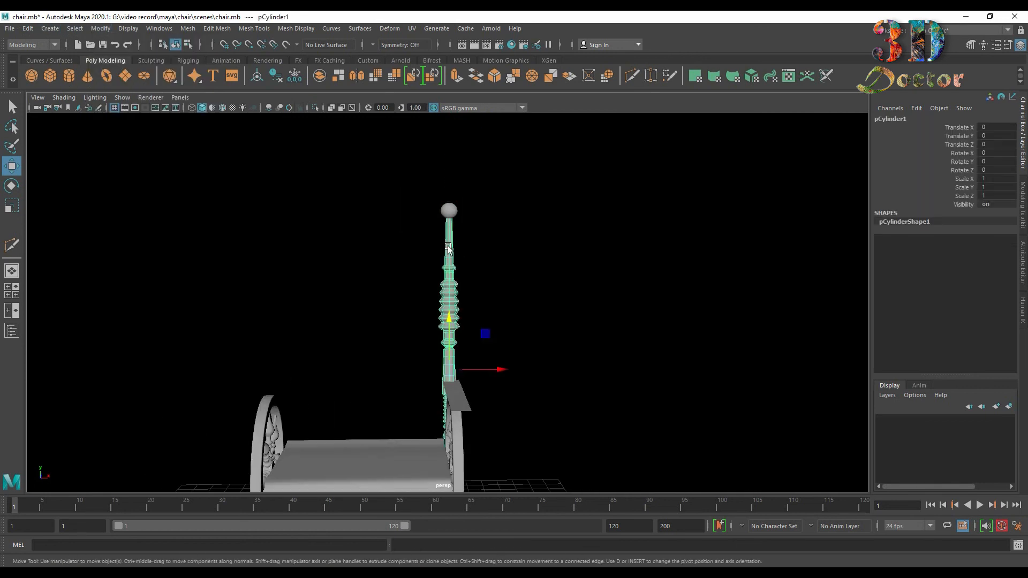
{"action": "left_click", "coordinate": [11, 330]}
{"action": "double_click", "coordinate": [99, 196]}
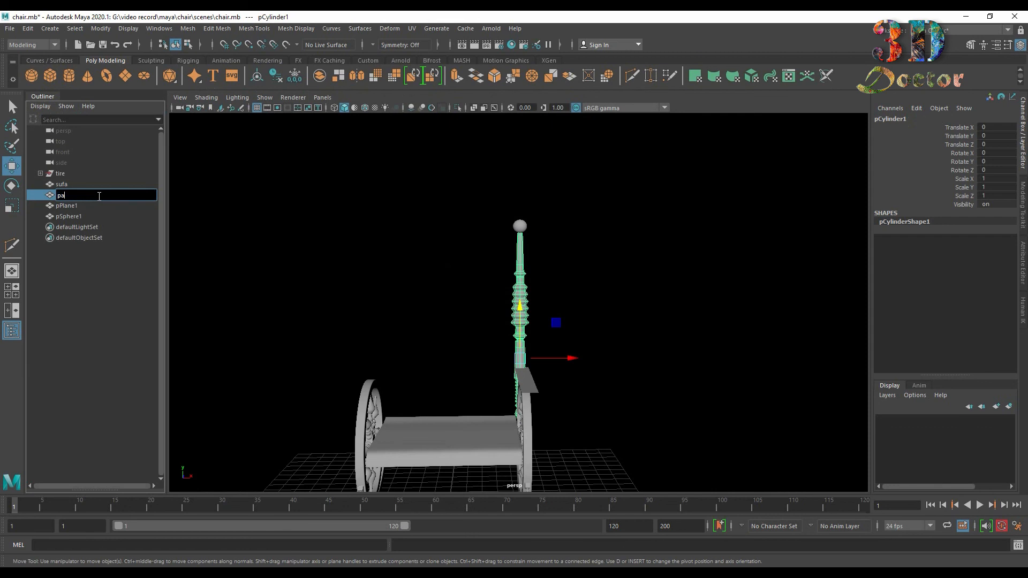
{"action": "key", "text": "Return"}
Rename the sphere on the post paya_top_1 and select it together with paya_1.
{"action": "left_click", "coordinate": [92, 206]}
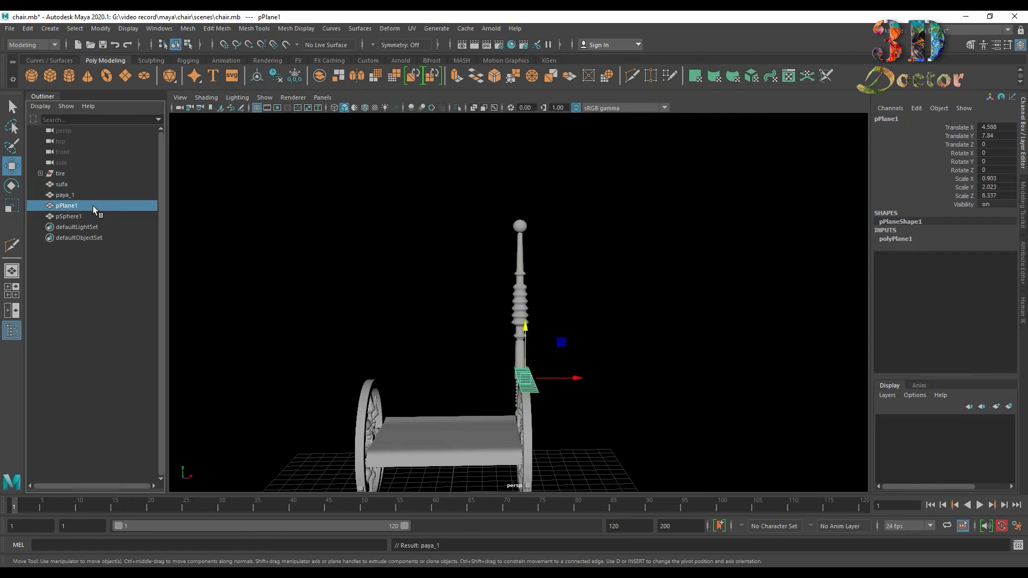
{"action": "double_click", "coordinate": [88, 217]}
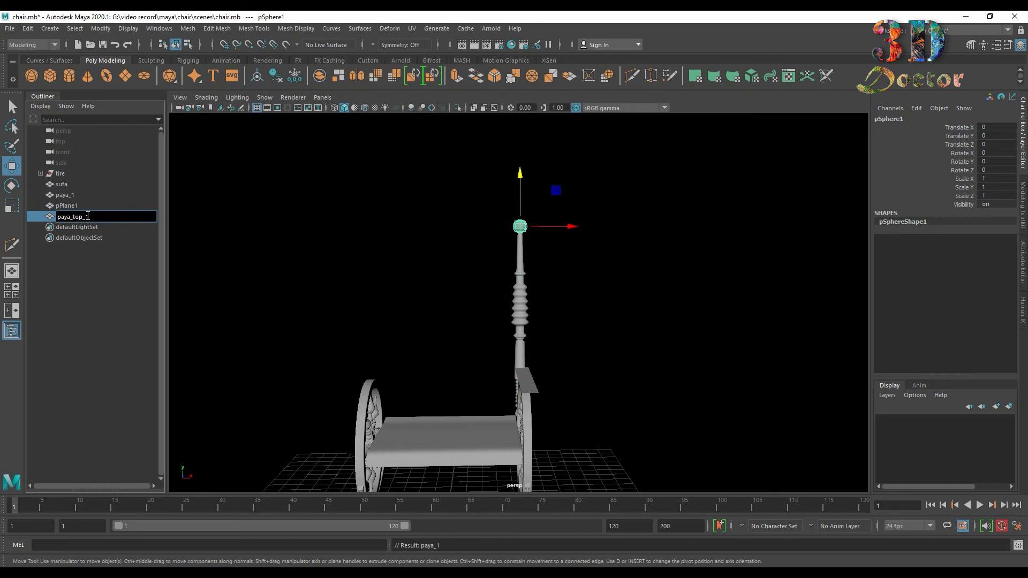
{"action": "left_click", "coordinate": [82, 206], "text": "ctrl"}
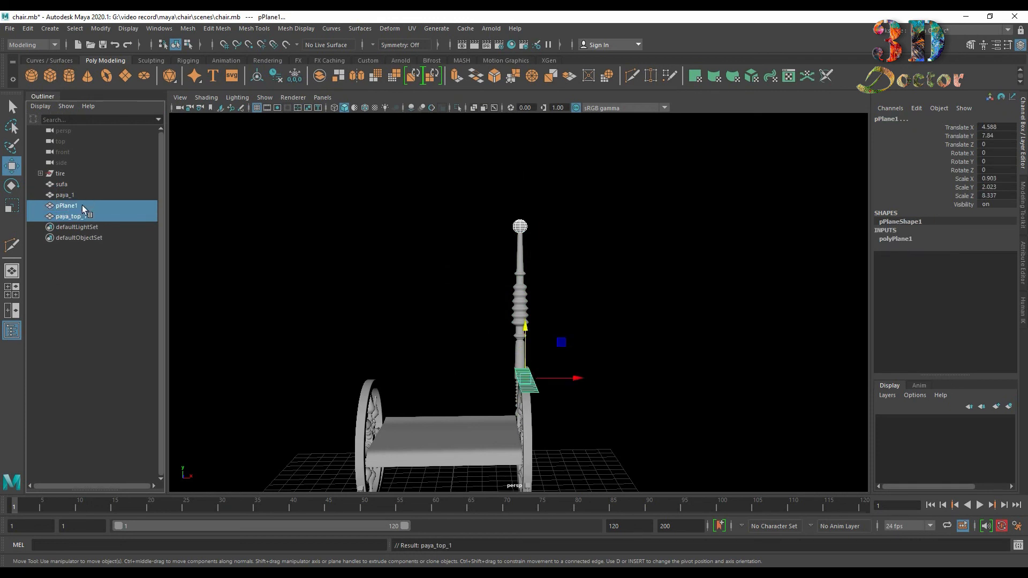
{"action": "left_click", "coordinate": [82, 204], "text": "ctrl"}
{"action": "left_click", "coordinate": [75, 195], "text": "ctrl"}
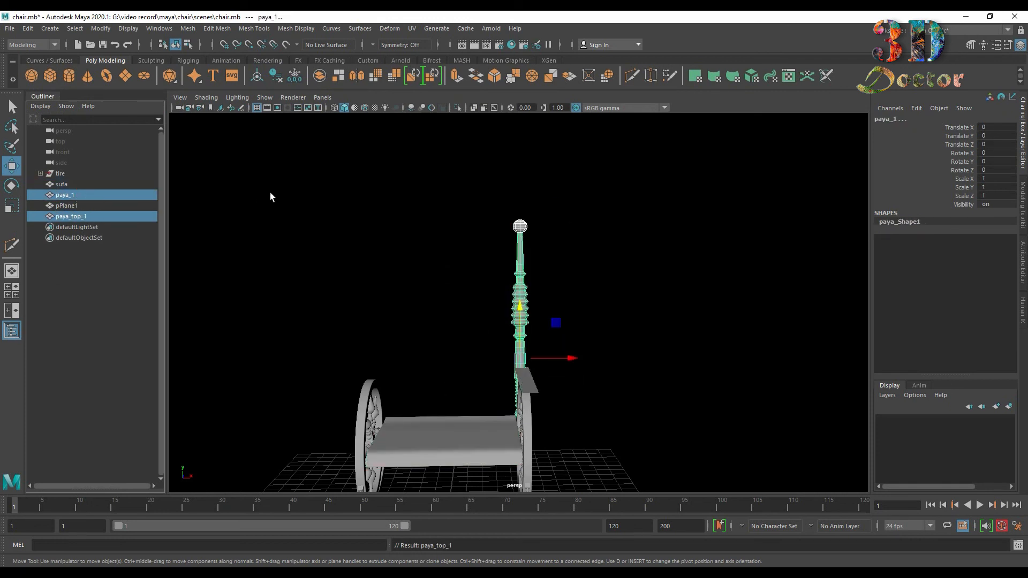
Group the backrest post with its ball finial and name the group paya_1.
{"action": "key", "text": "ctrl+g"}
{"action": "double_click", "coordinate": [112, 206]}
{"action": "type", "text": "paya_1"}
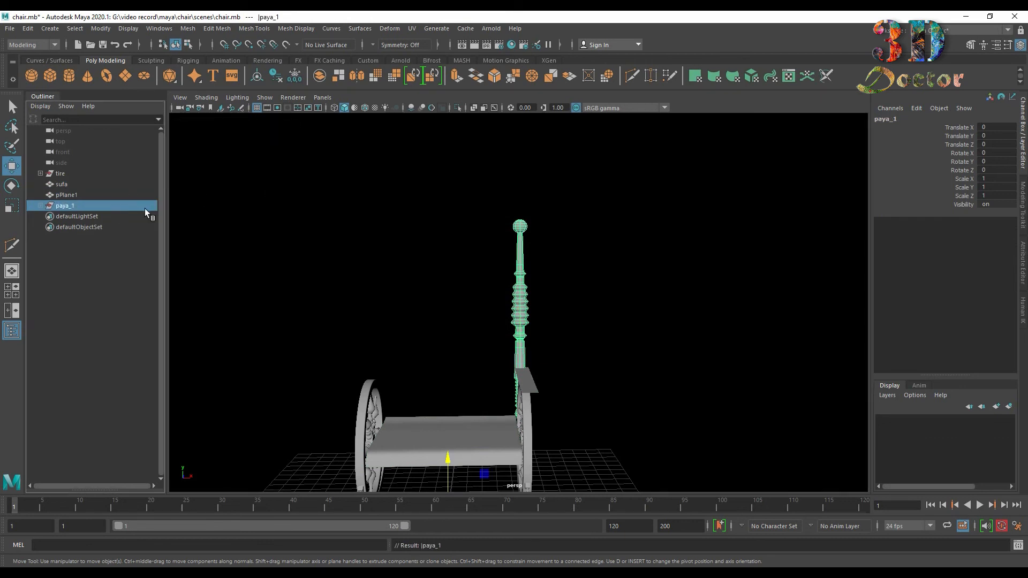
Duplicate the paya_1 group and move the copy along X to about -9.019, onto the opposite rear corner of the seat.
{"action": "left_click_drag", "start_coordinate": [421, 248], "coordinate": [421, 271], "text": "alt"}
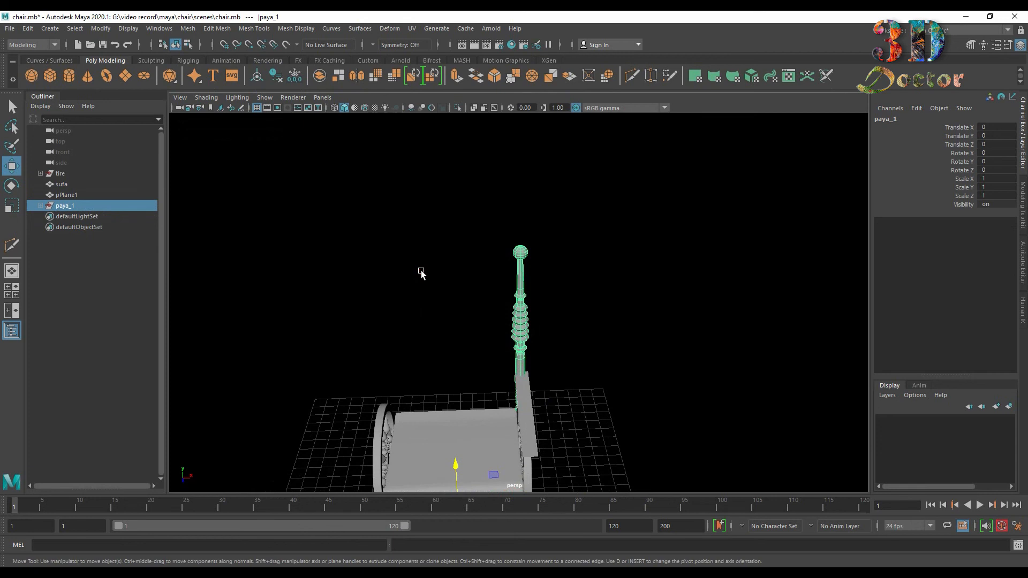
{"action": "key", "text": "space"}
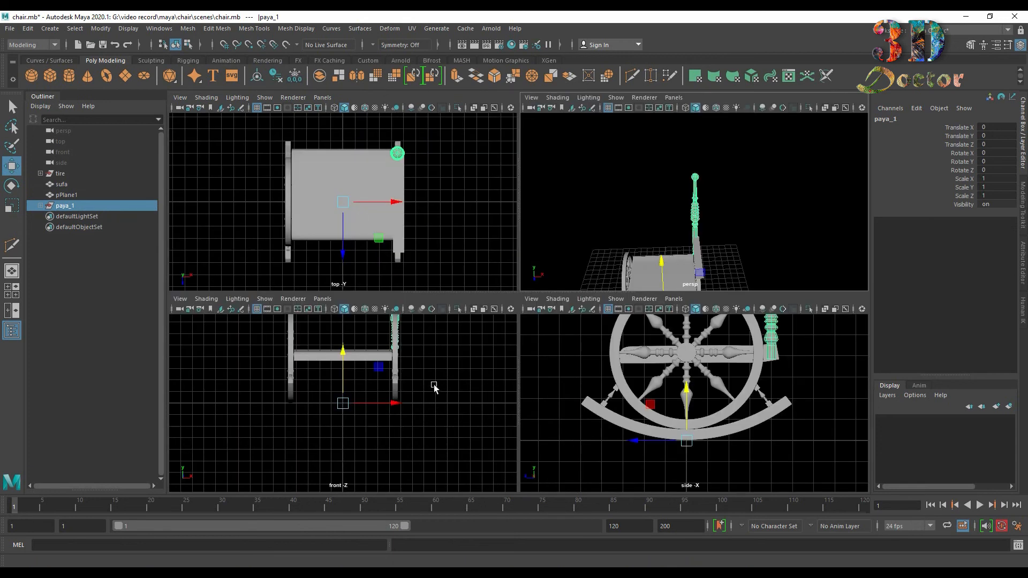
{"action": "middle_click_drag", "start_coordinate": [437, 358], "coordinate": [441, 414], "text": "alt"}
{"action": "middle_click_drag", "start_coordinate": [454, 154], "coordinate": [401, 191], "text": "alt"}
{"action": "scroll", "coordinate": [467, 214], "scroll_direction": "up", "scroll_amount": 3}
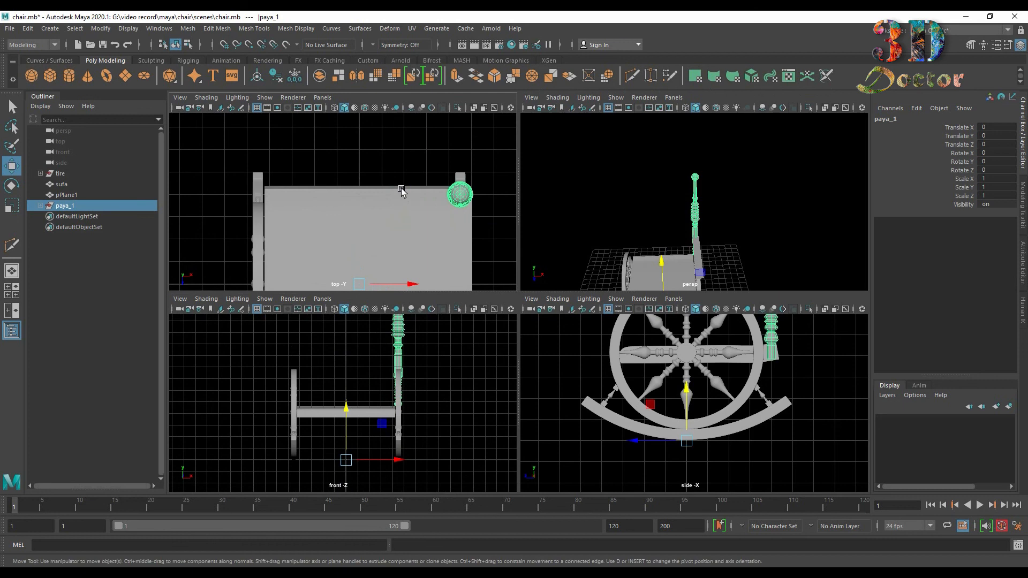
{"action": "key", "text": "ctrl+d"}
{"action": "left_click_drag", "start_coordinate": [407, 284], "coordinate": [209, 247]}
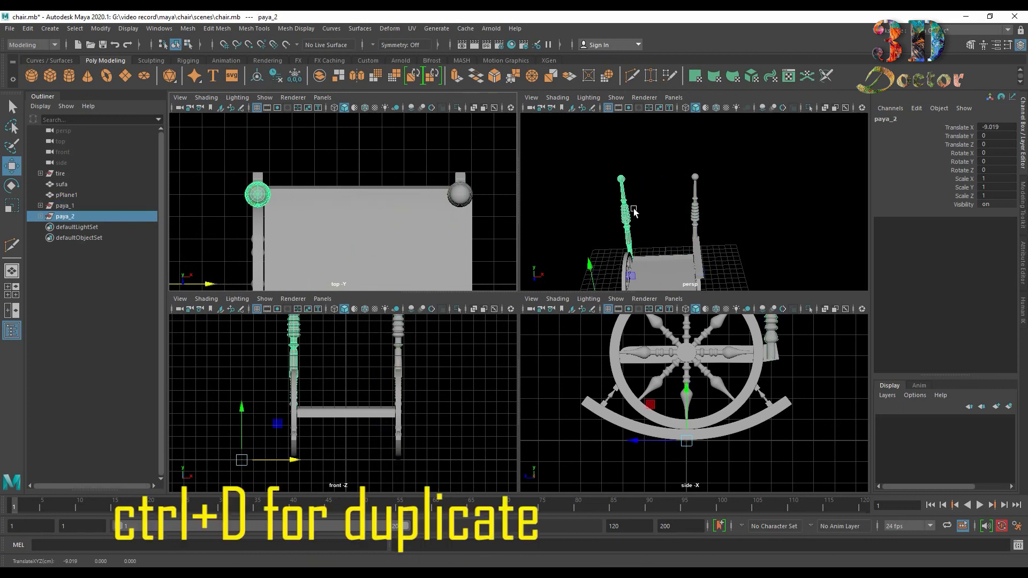
Fine-tune the duplicated post's X position to about -8.97 and center its pivot.
{"action": "key", "text": "space"}
{"action": "left_click_drag", "start_coordinate": [388, 262], "coordinate": [468, 321], "text": "alt"}
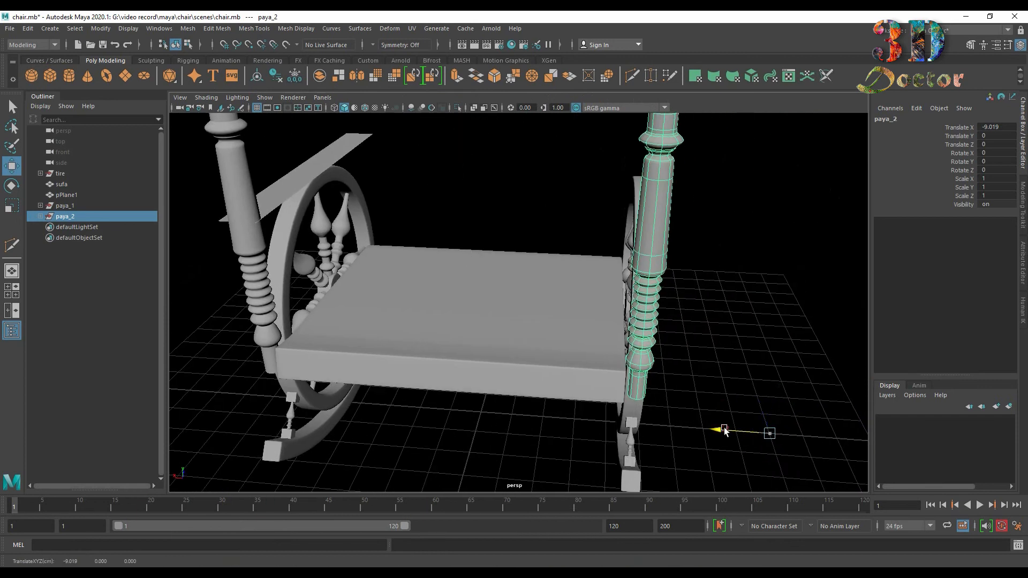
{"action": "left_click_drag", "start_coordinate": [723, 432], "coordinate": [342, 255]}
{"action": "left_click", "coordinate": [100, 29]}
{"action": "mouse_move", "coordinate": [154, 91]}
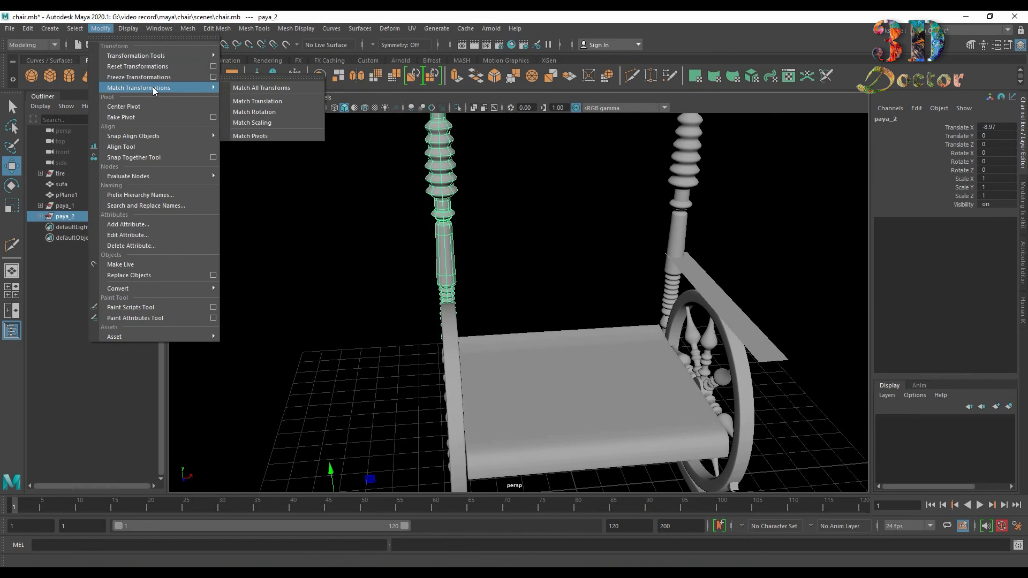
{"action": "left_click", "coordinate": [124, 107]}
Group paya_1 and paya_2 together, name the group paya, and close the Outliner with everything deselected.
{"action": "scroll", "coordinate": [481, 178], "scroll_direction": "up", "scroll_amount": 3}
{"action": "left_click_drag", "start_coordinate": [478, 171], "coordinate": [536, 209]}
{"action": "left_click", "coordinate": [64, 205]}
{"action": "left_click", "coordinate": [87, 217], "text": "shift"}
{"action": "key", "text": "ctrl+g"}
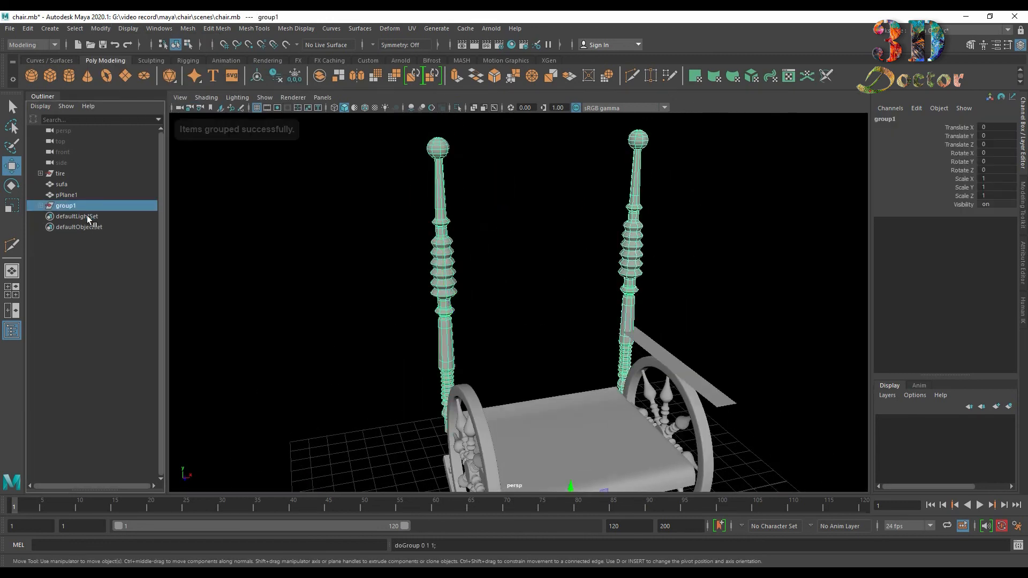
{"action": "double_click", "coordinate": [81, 206]}
{"action": "type", "text": "paya"}
{"action": "key", "text": "Return"}
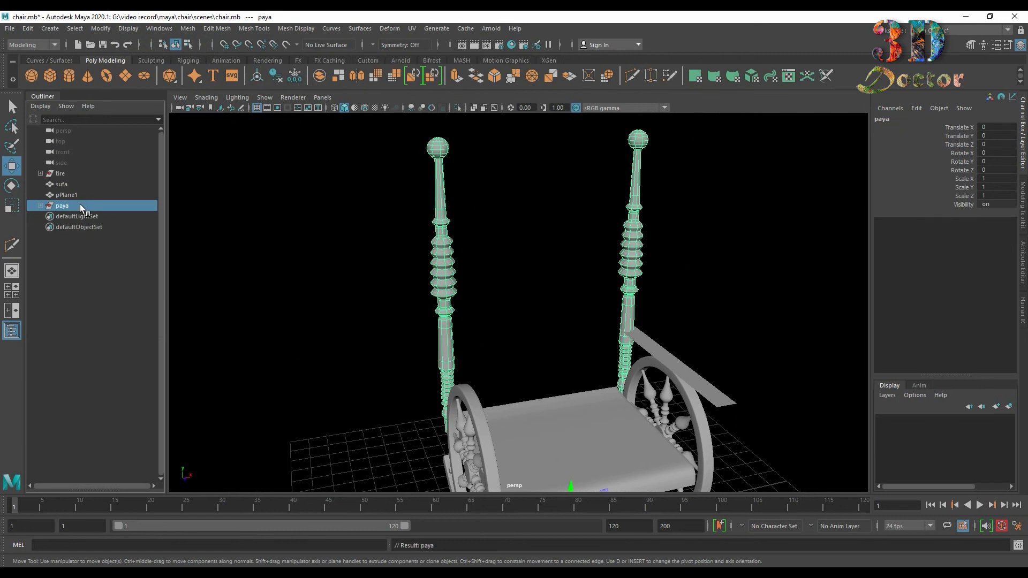
{"action": "left_click", "coordinate": [11, 330]}
{"action": "left_click", "coordinate": [477, 251]}
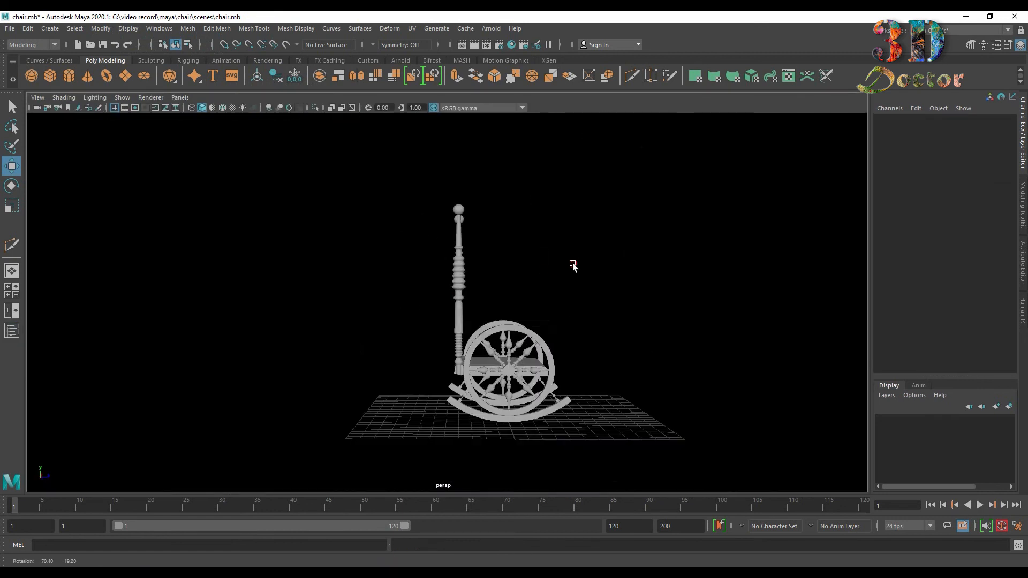